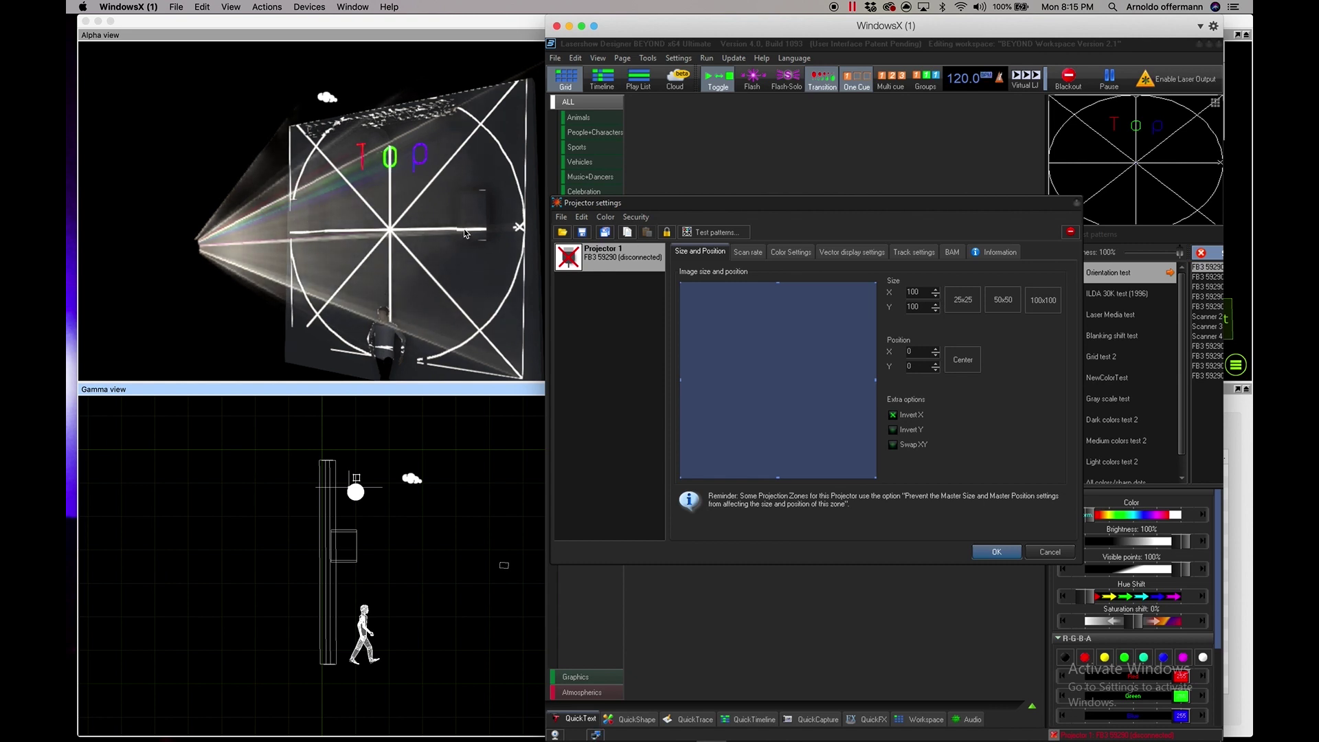
click(1046, 552)
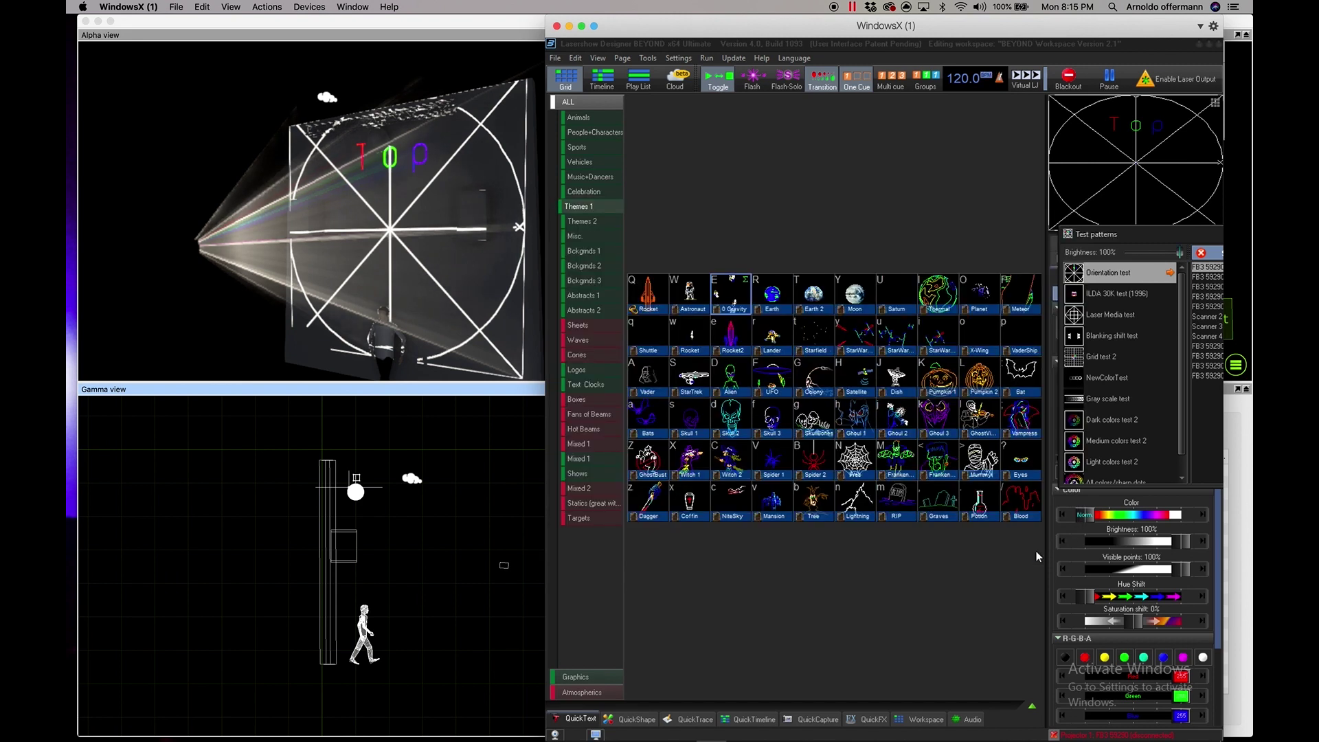
right_click(640, 382)
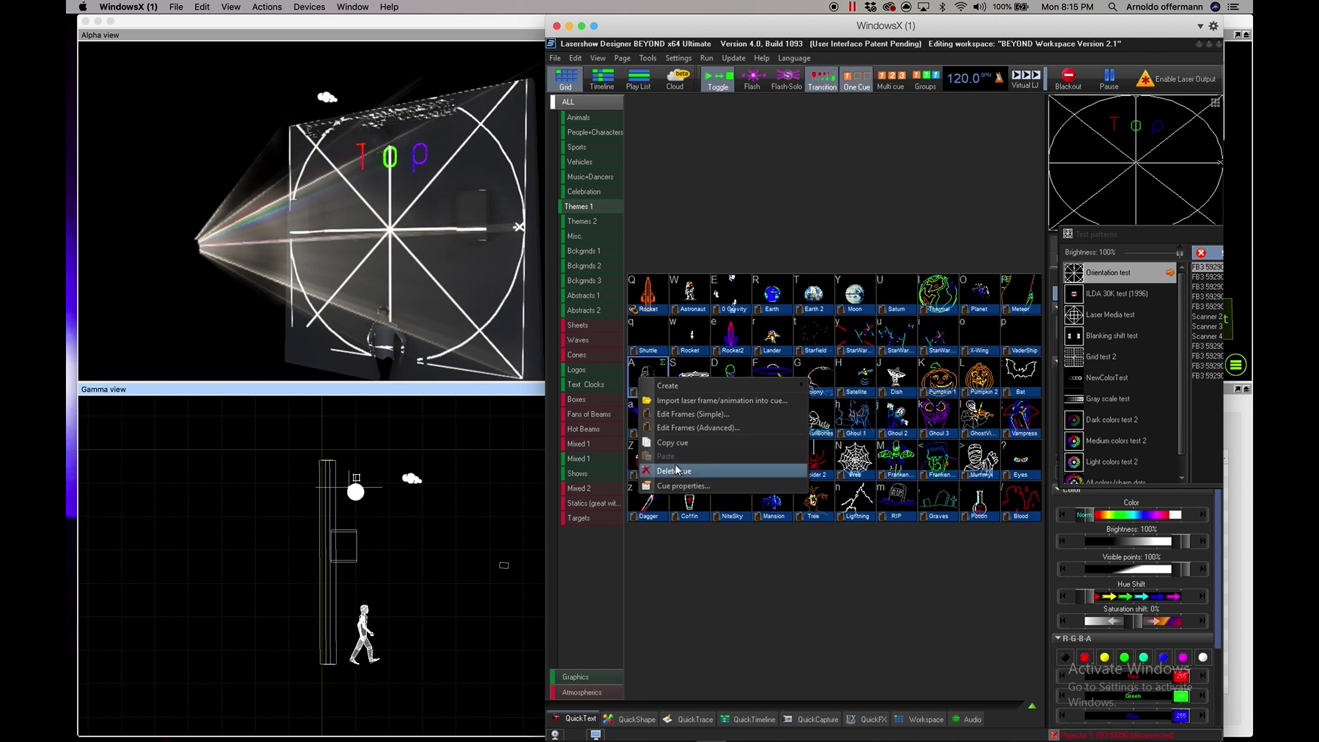
click(678, 487)
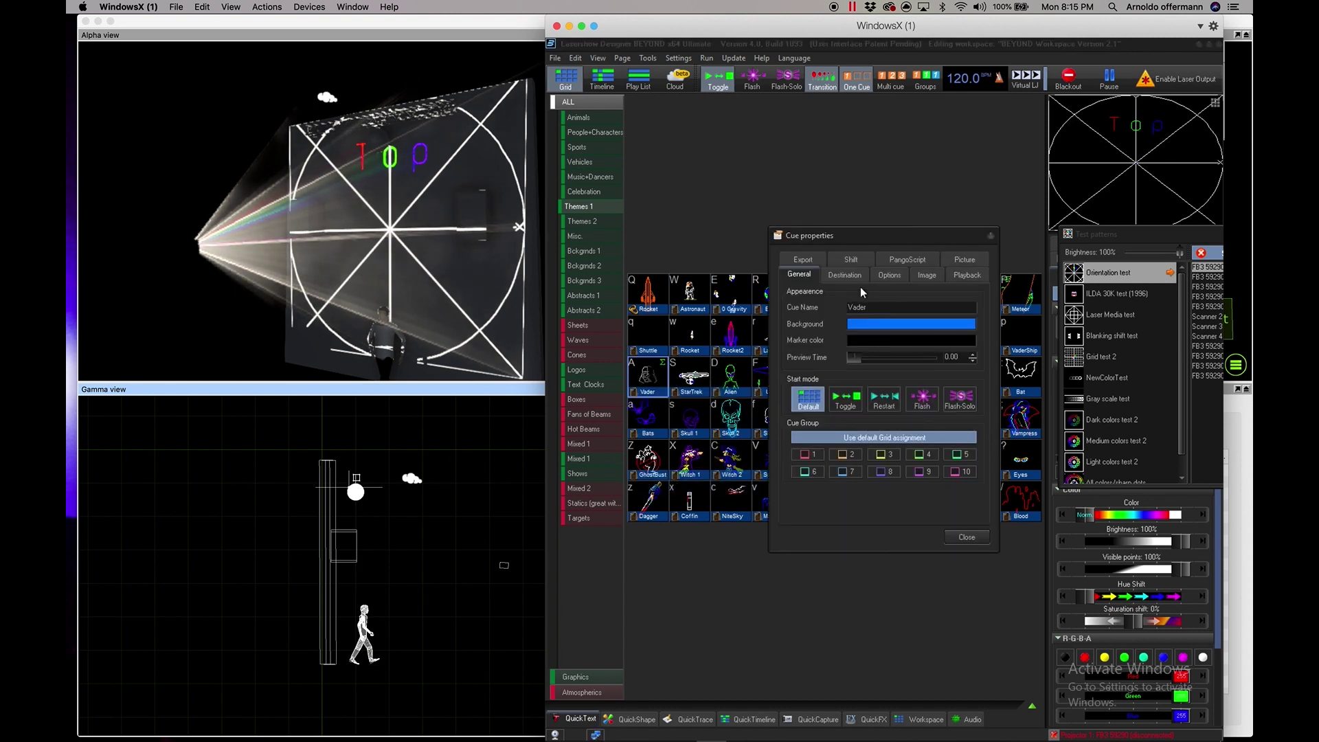
click(852, 273)
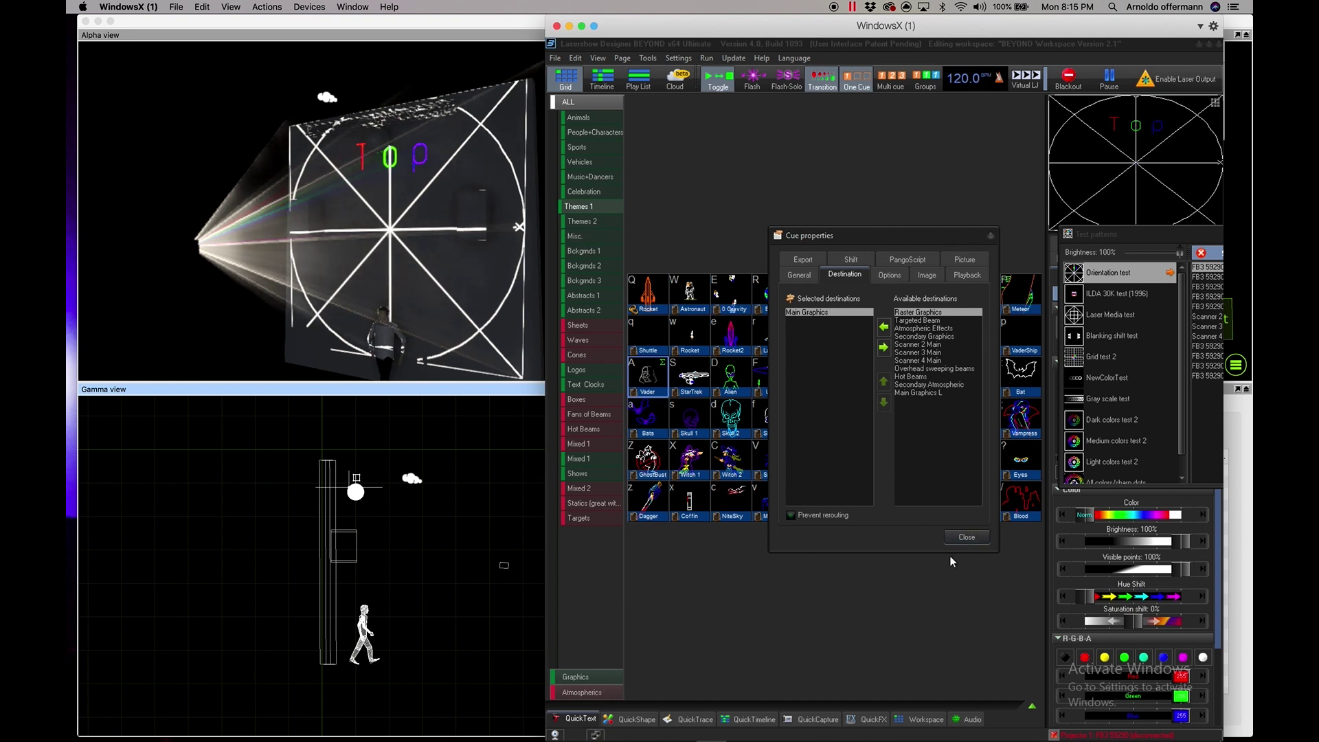
click(967, 536)
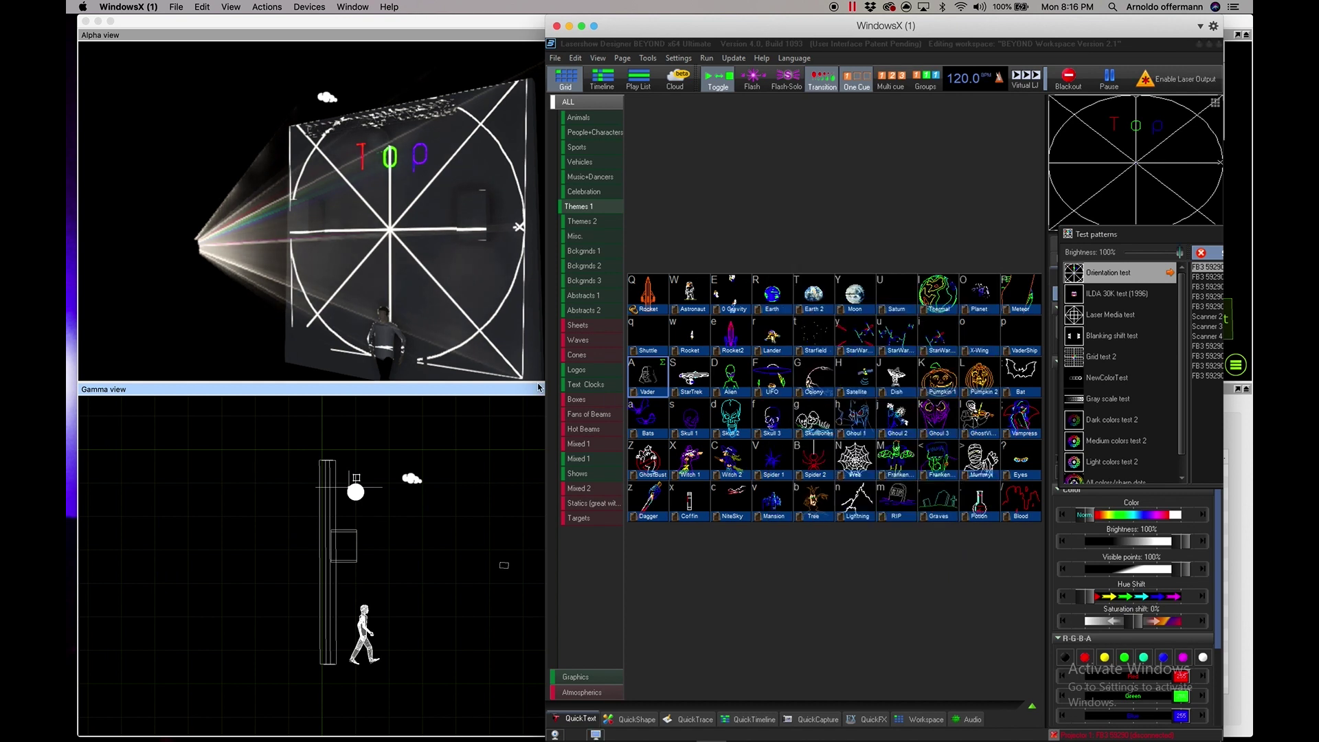
Step: Check the output destinations of Cue 11 in the Atmospherics Fans of Beams page
click(575, 690)
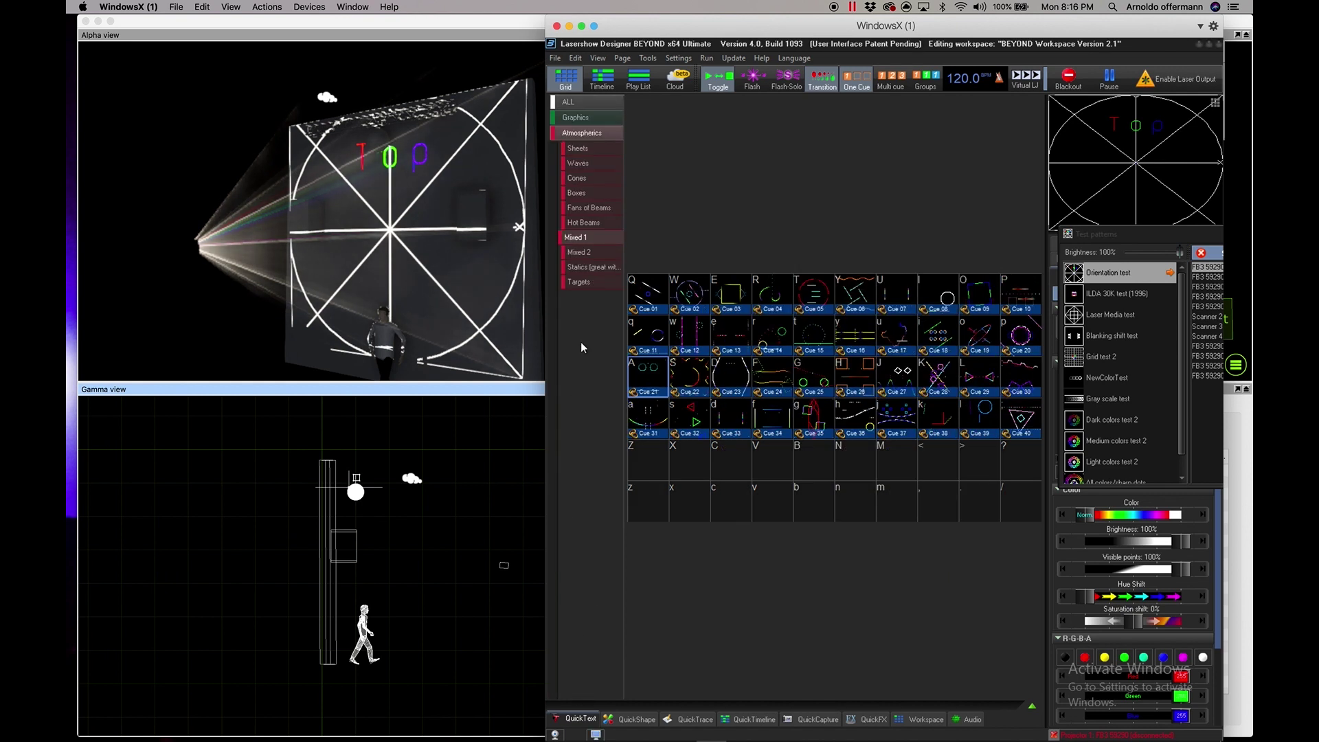
click(583, 208)
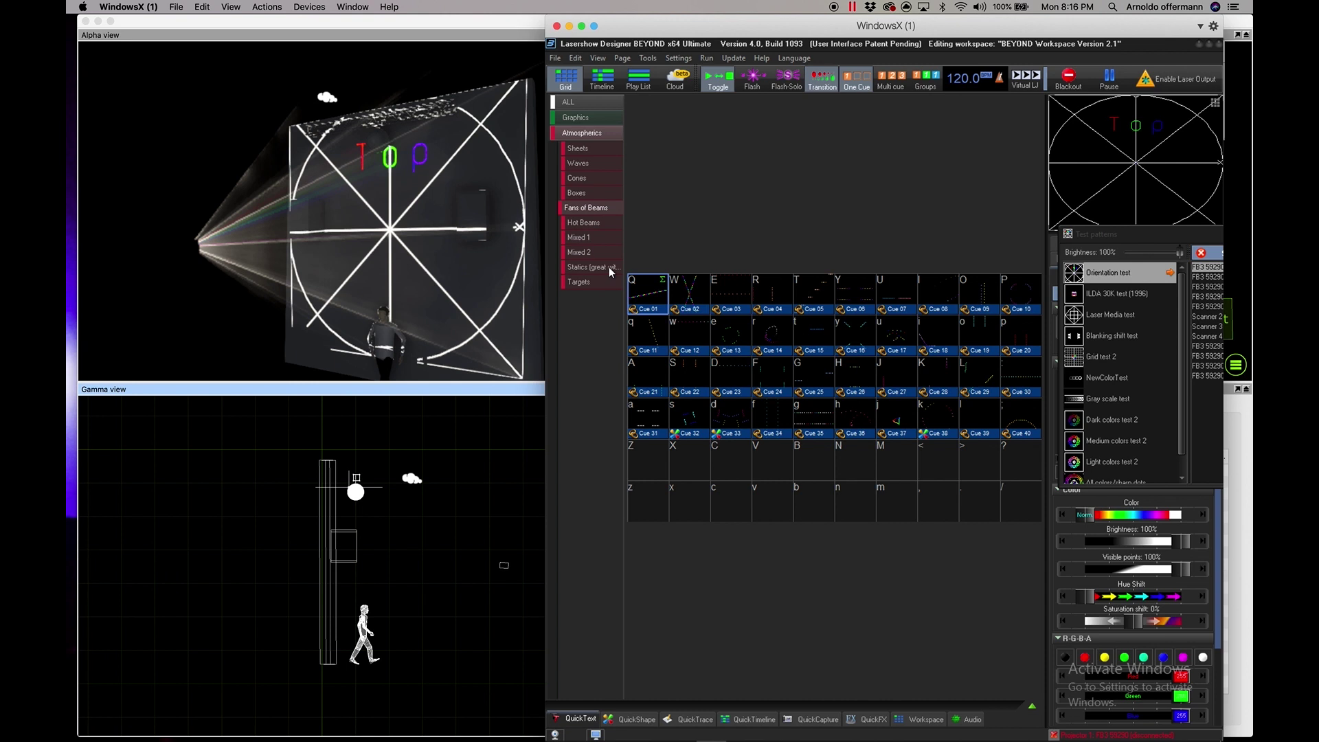
right_click(657, 330)
click(687, 426)
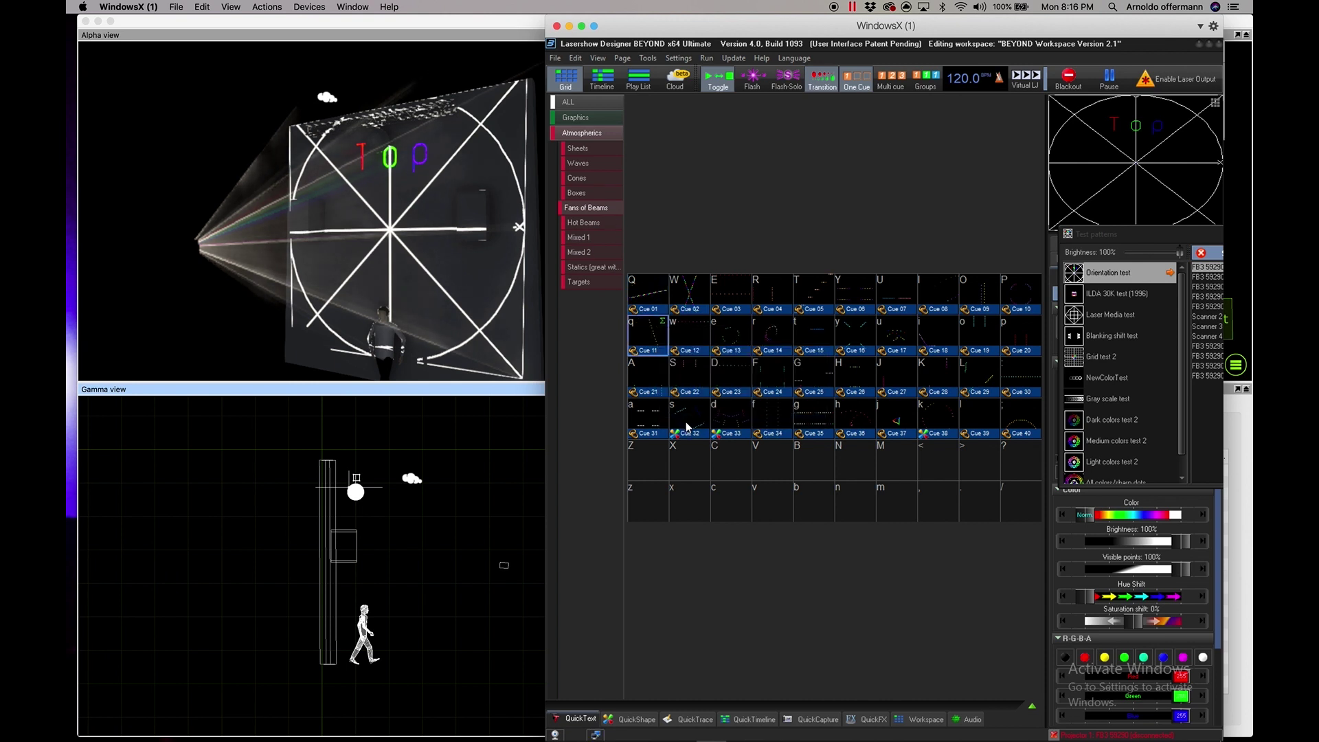
click(841, 275)
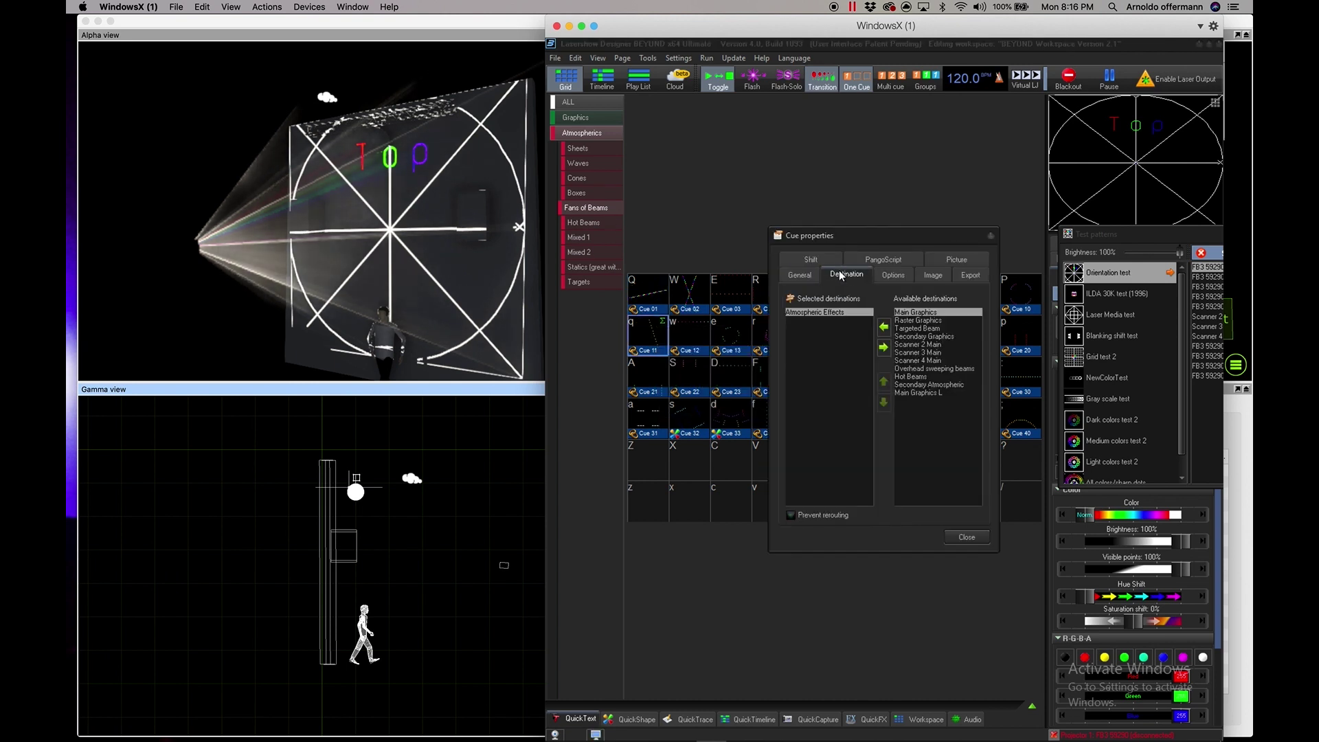
Step: Show the Hot Beams cues and preview Cue 01, then Cue 23, before stopping playback
click(590, 221)
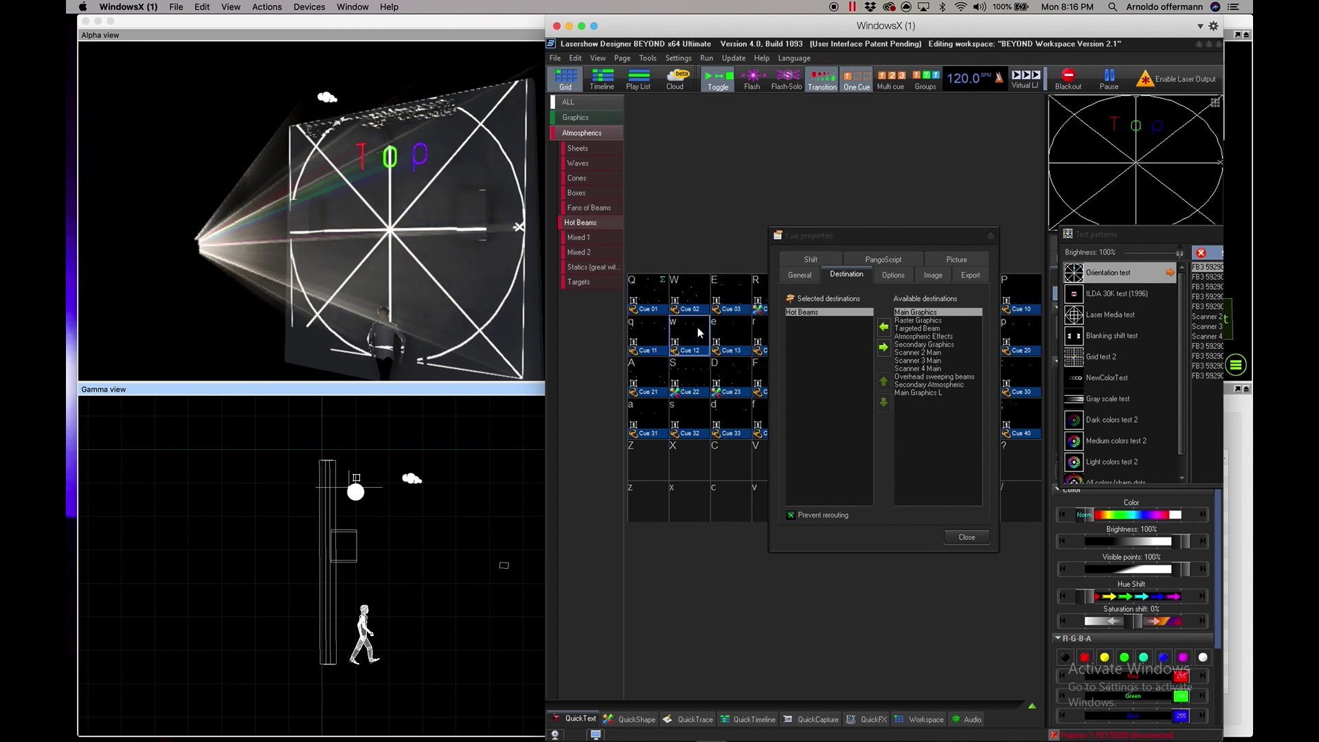
key(q)
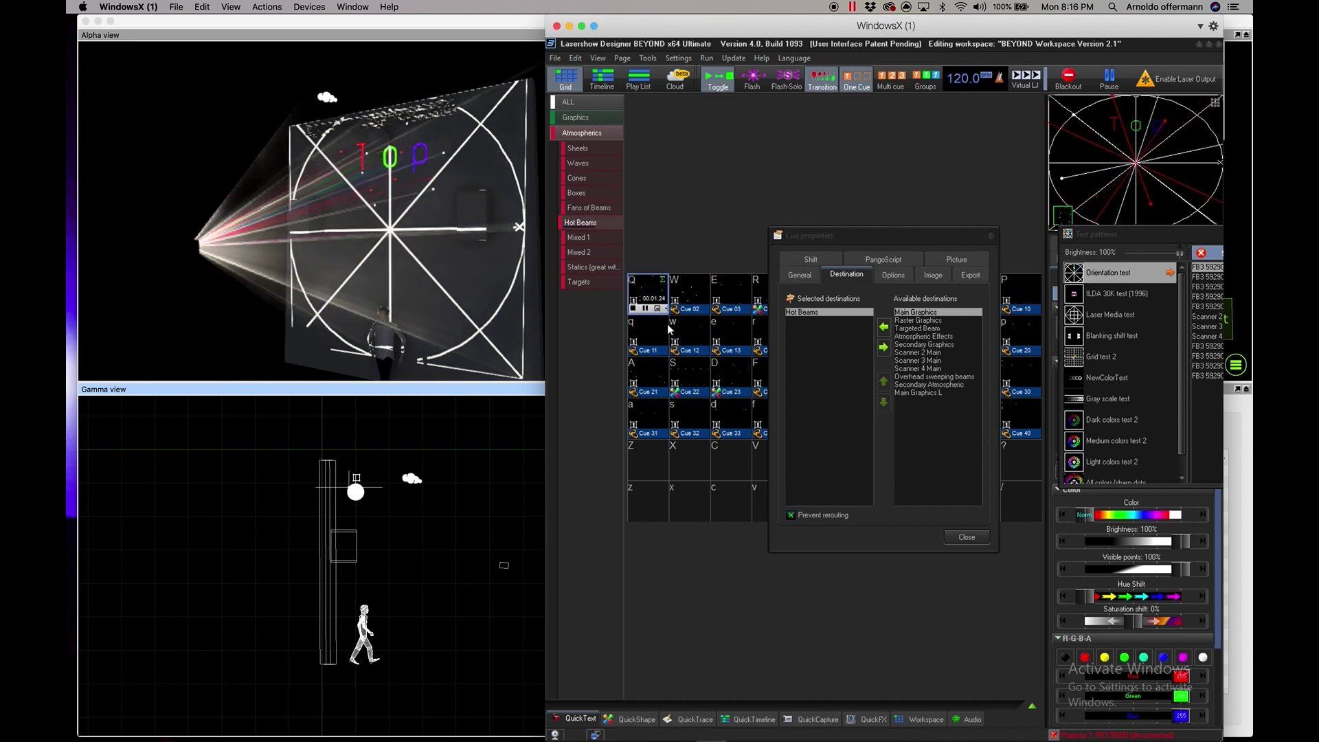
key(d)
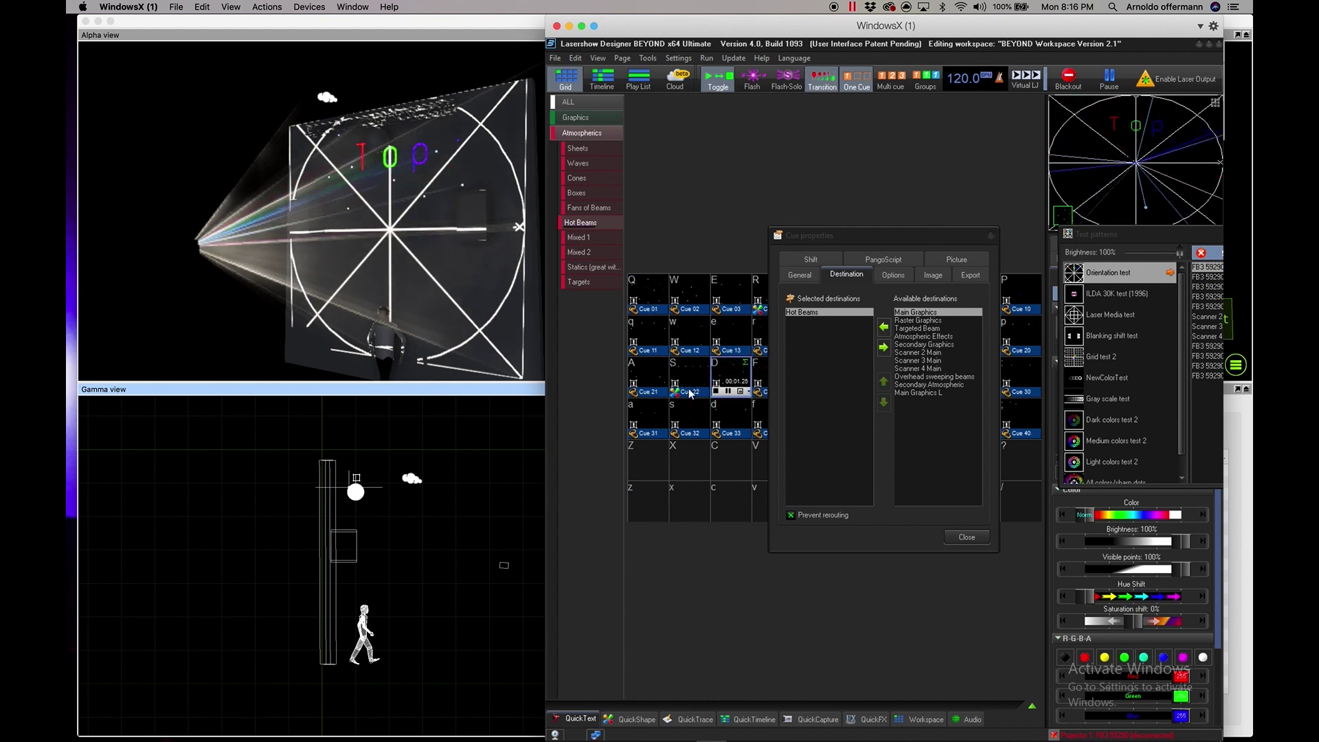
key(Escape)
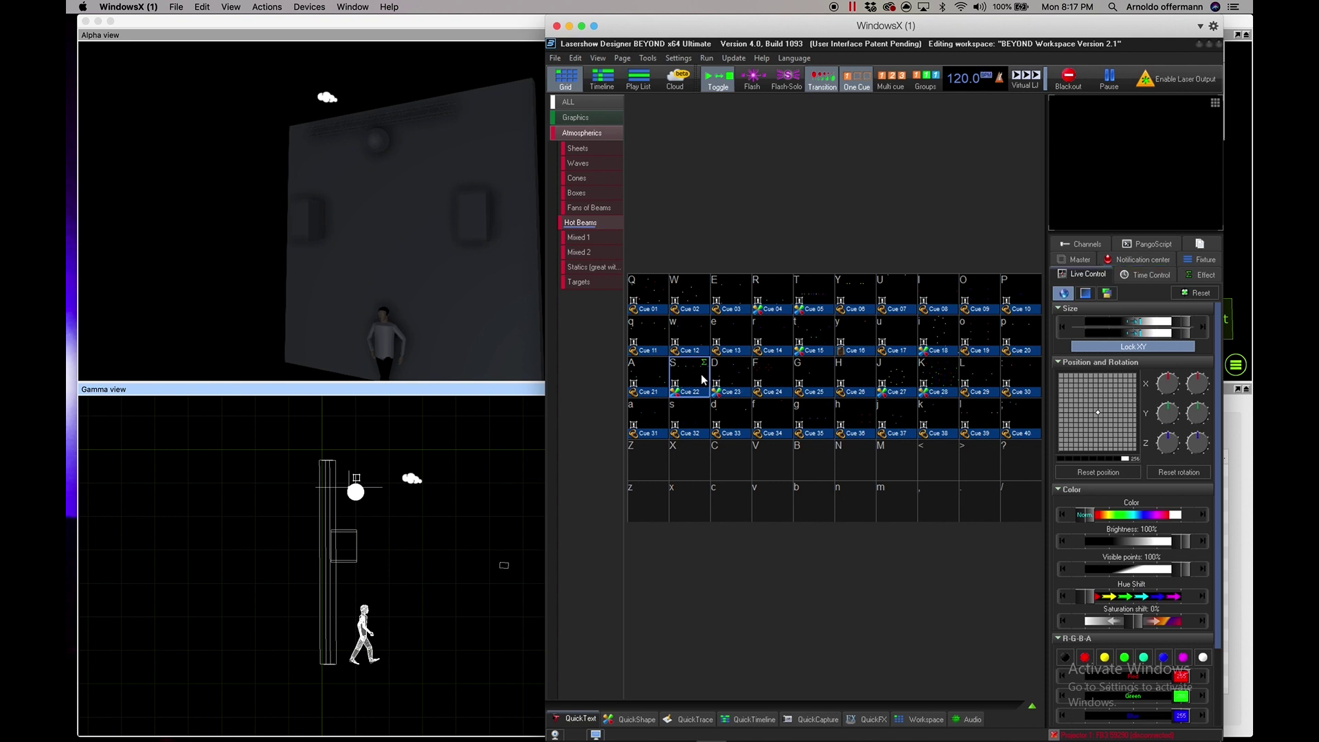
Step: Confirm Cue 22's destination is the Hot Beams zone, then close its properties
right_click(703, 378)
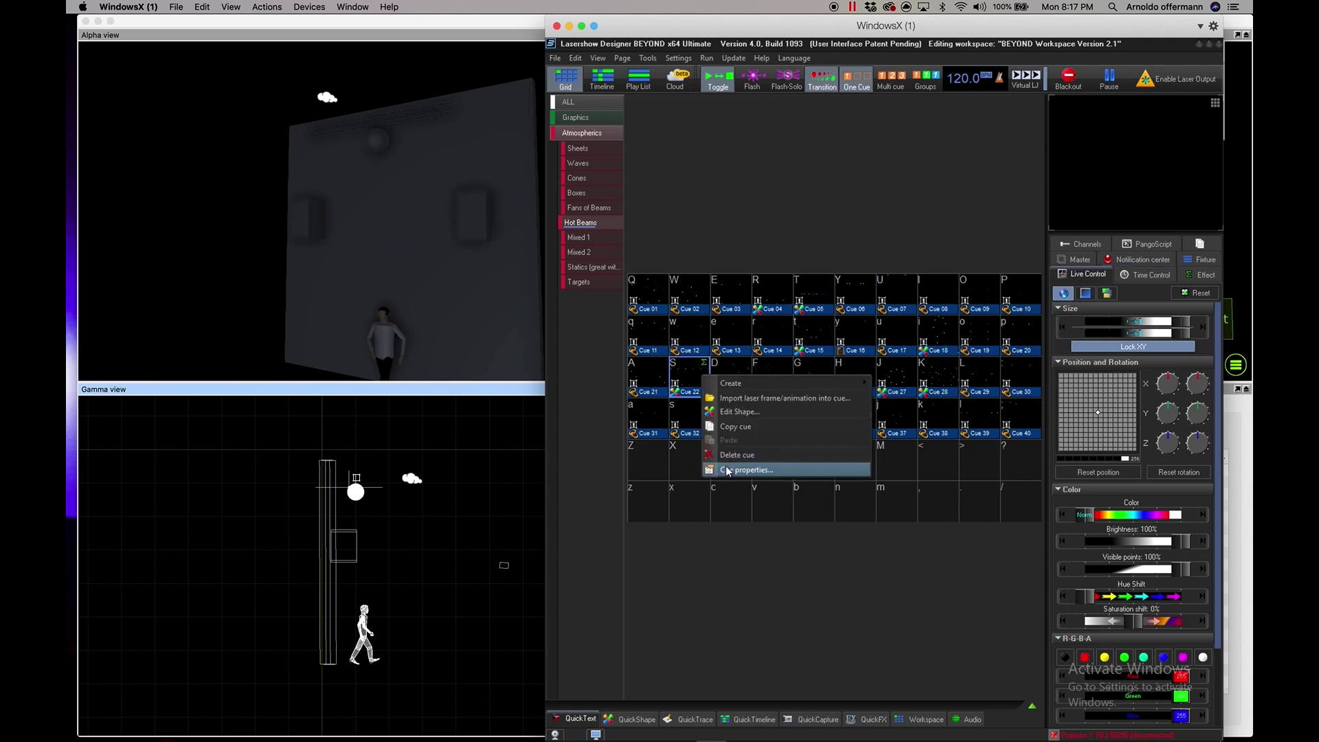
click(726, 468)
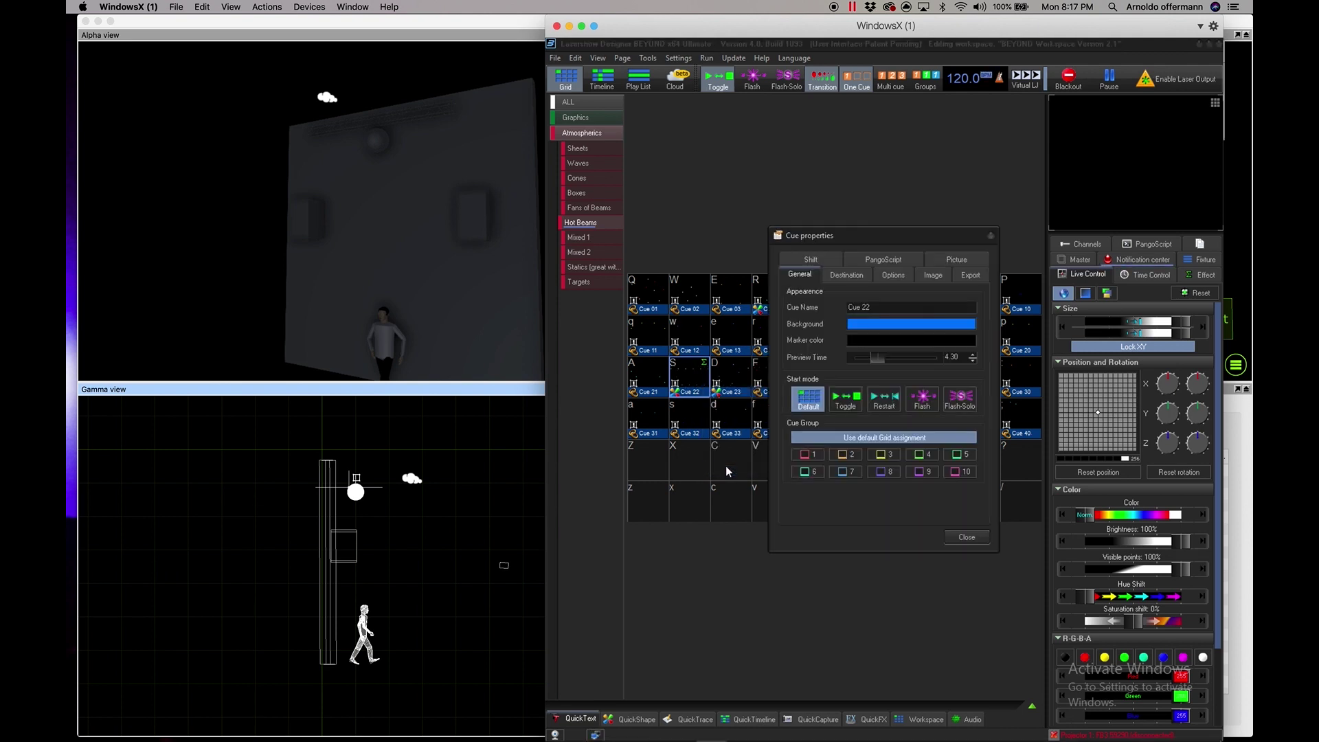
click(841, 272)
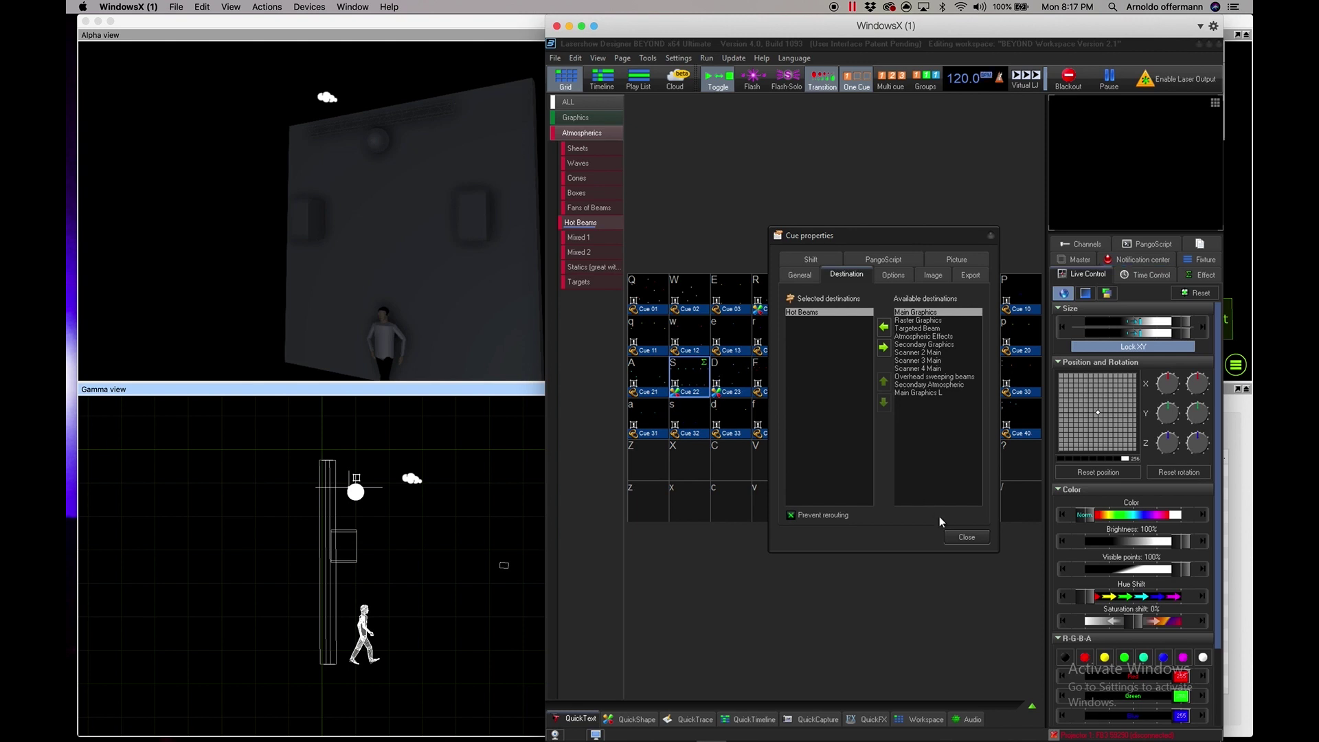
click(967, 537)
Step: Open Projection Zones and preview the Main Graphics zone on stage, declining laser output
click(679, 61)
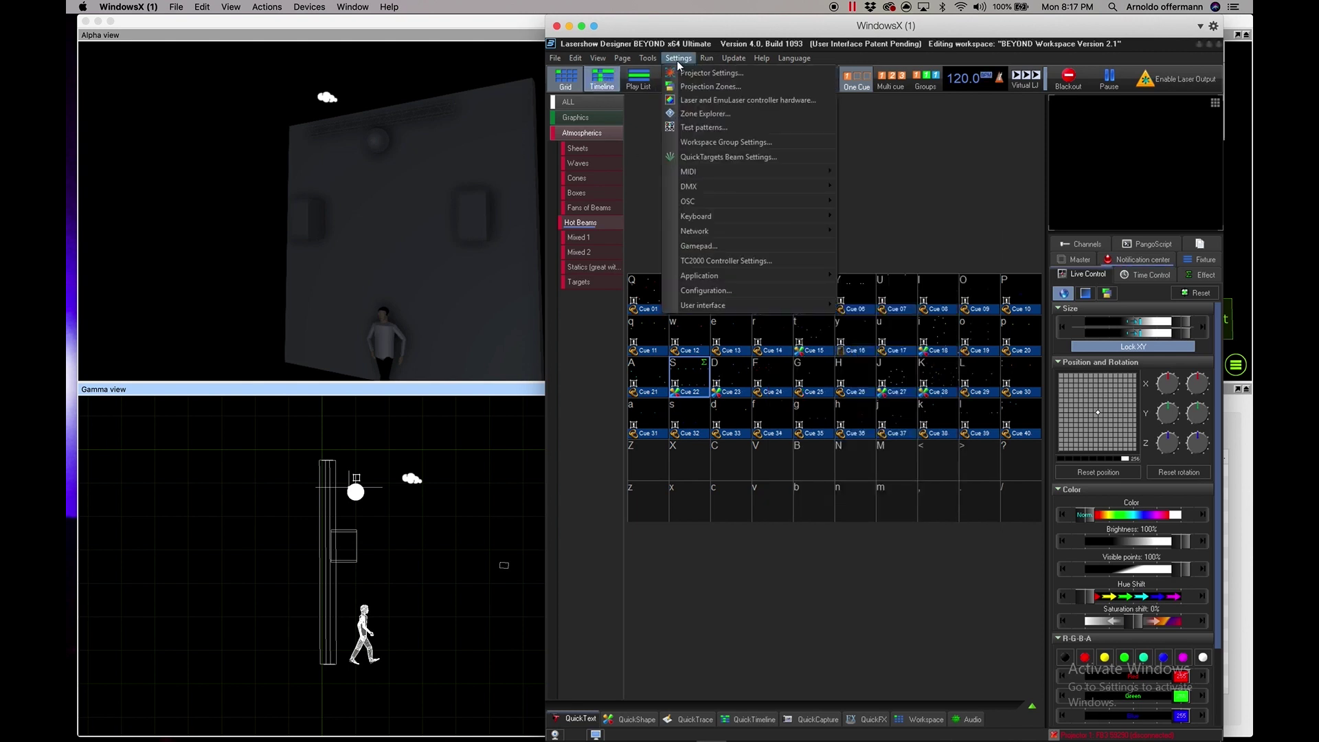
click(696, 85)
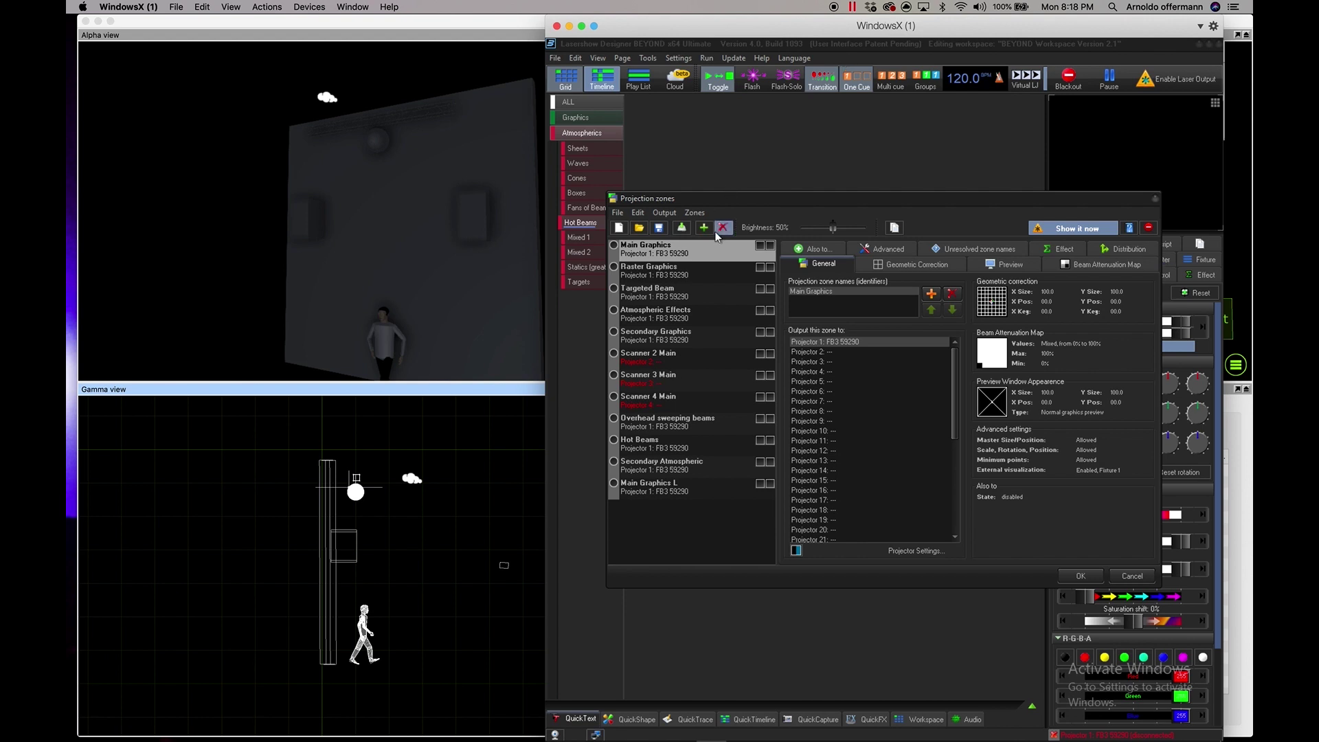
click(762, 249)
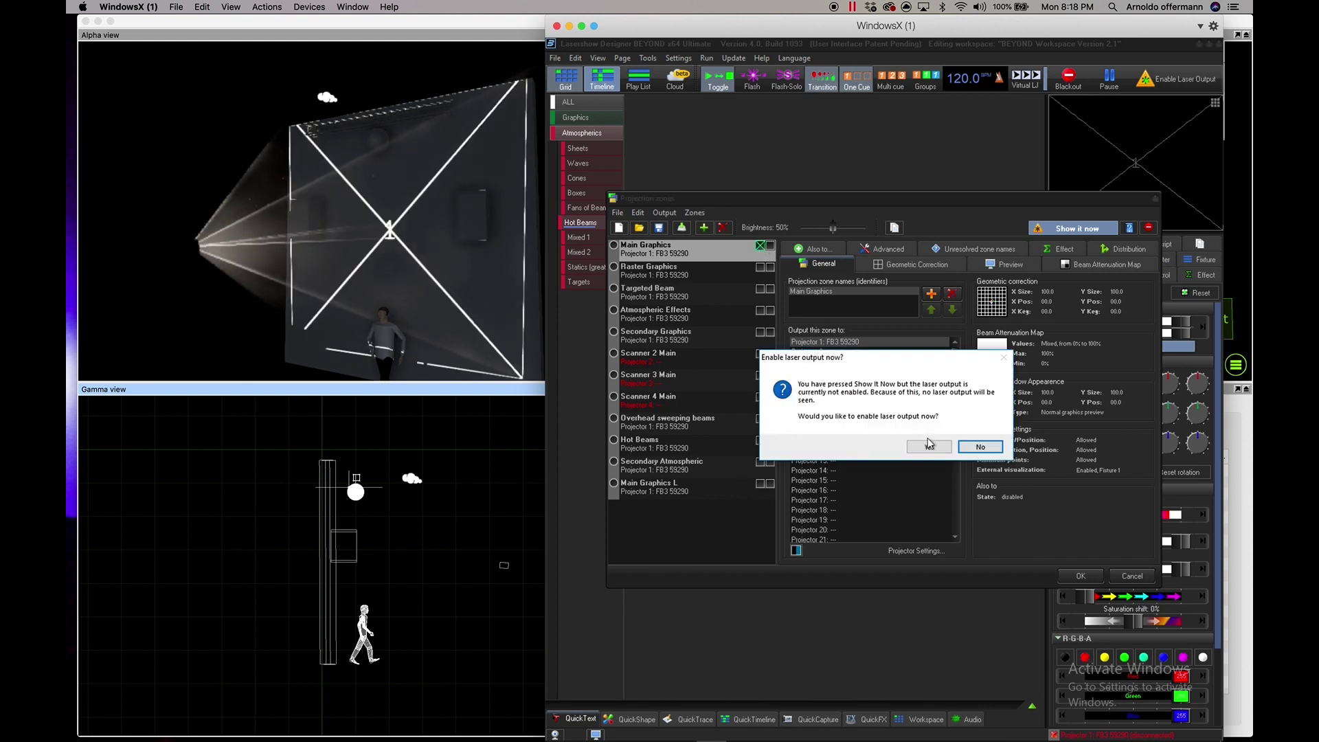
click(979, 448)
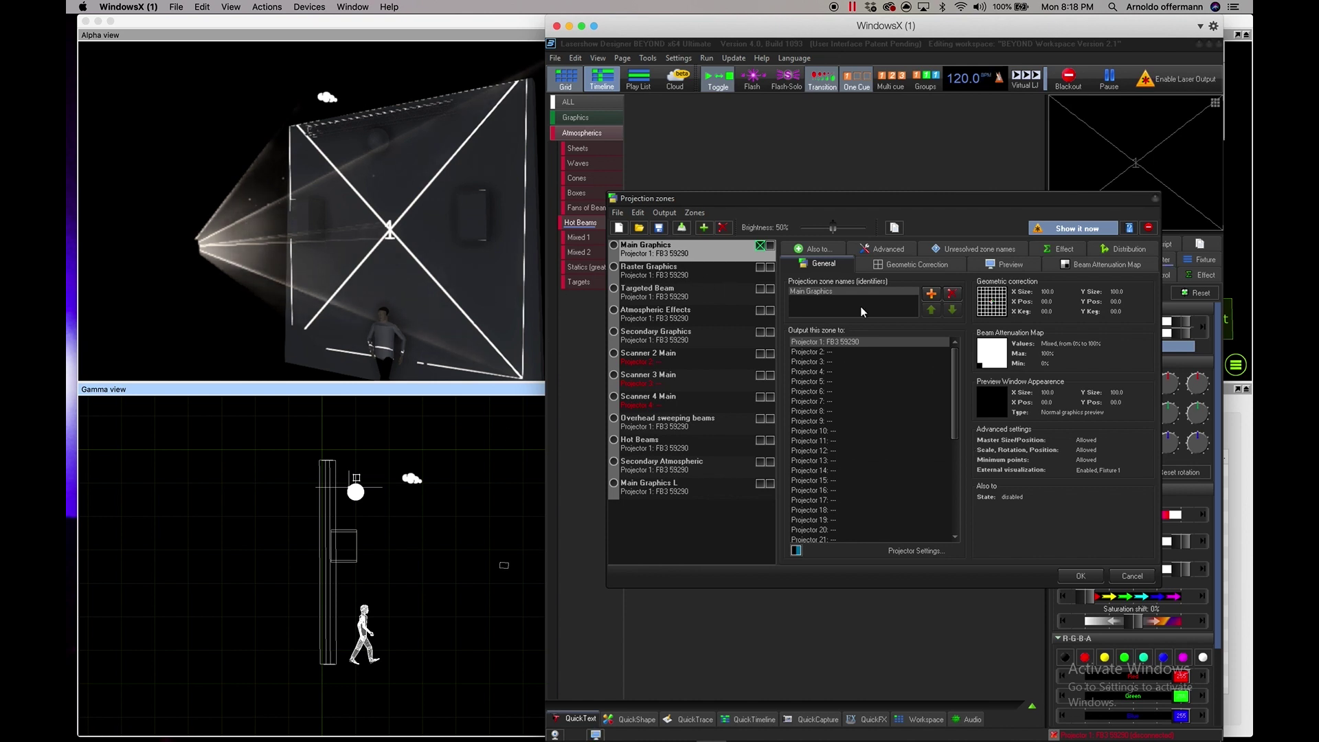
Step: Shrink the Main Graphics zone's geometric size to 46 wide by 37 high
click(897, 265)
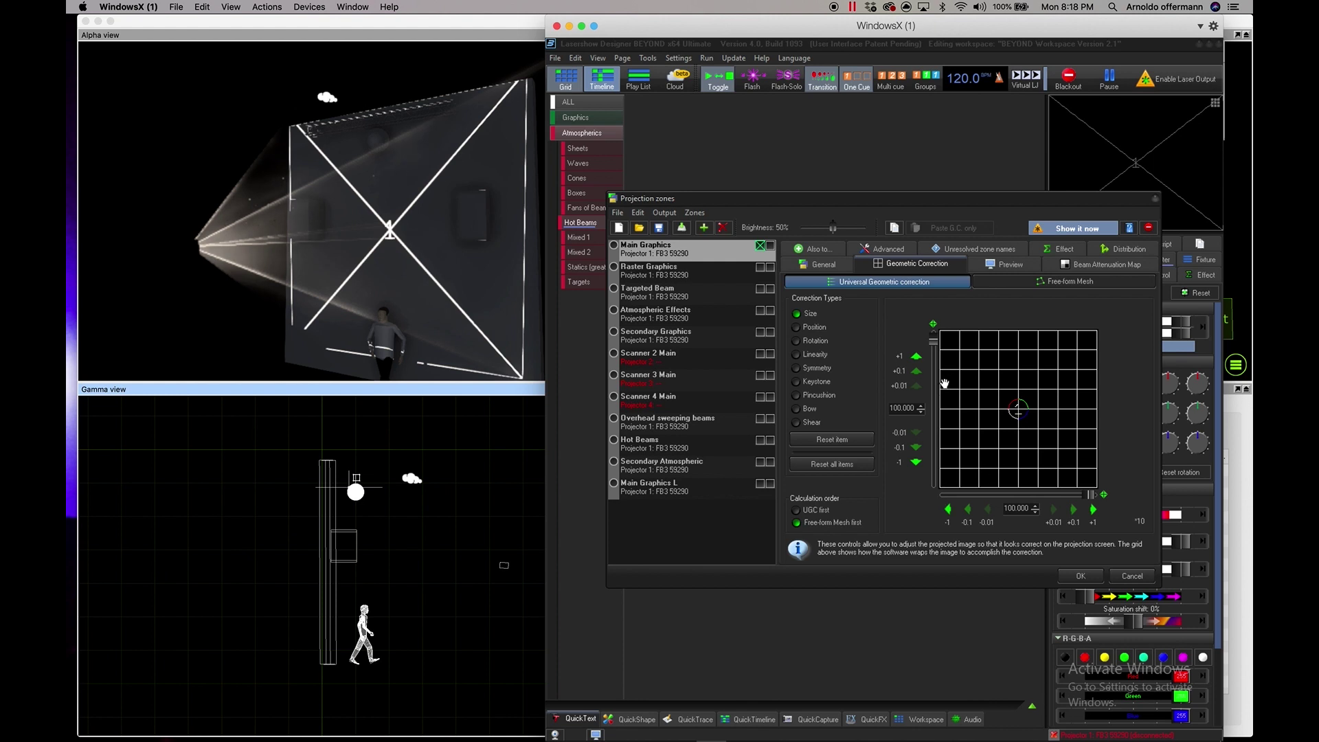
drag(934, 340, 934, 364)
click(1069, 496)
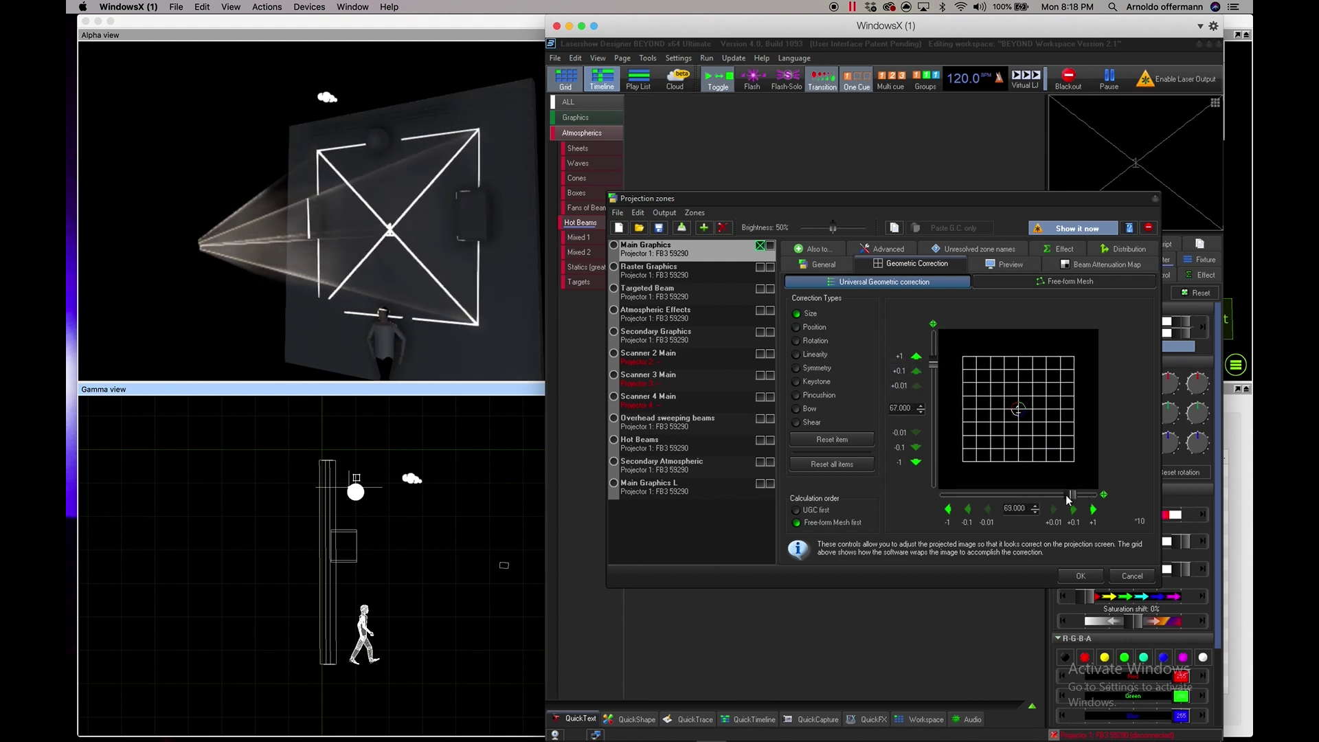
mouse_move(1070, 464)
mouse_down()
mouse_move(1045, 469)
mouse_move(1059, 483)
mouse_up()
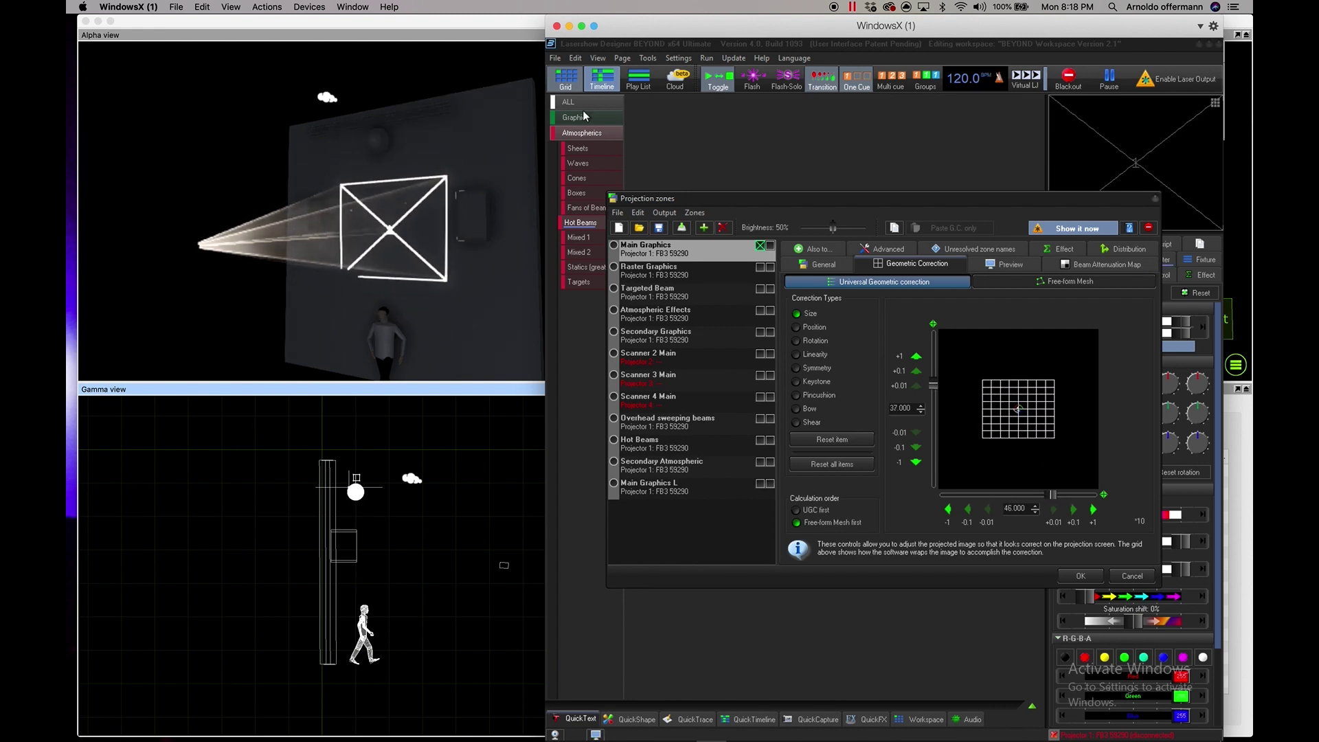
Step: Check the resized test pattern from the front in the Capture visualizer, then return to BEYOND
drag(623, 36, 675, 36)
drag(468, 29, 446, 29)
drag(575, 364, 542, 366)
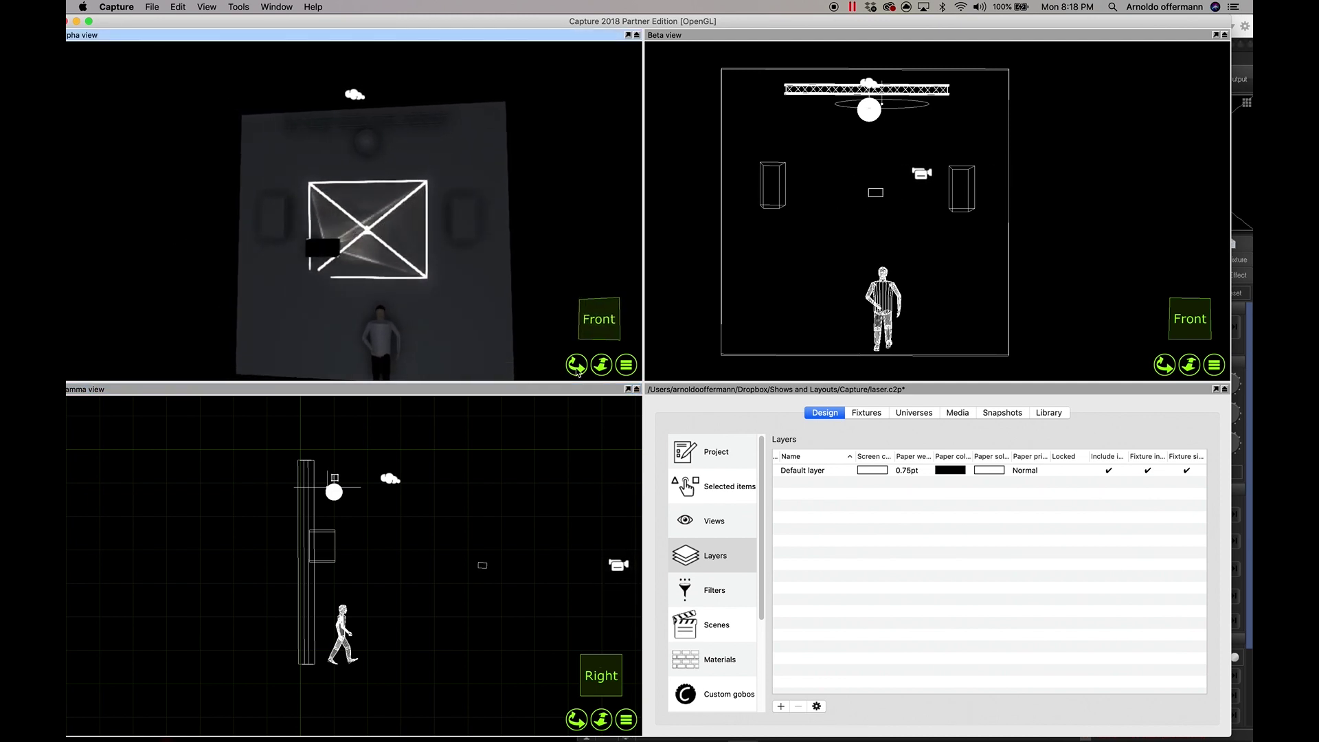
click(1248, 259)
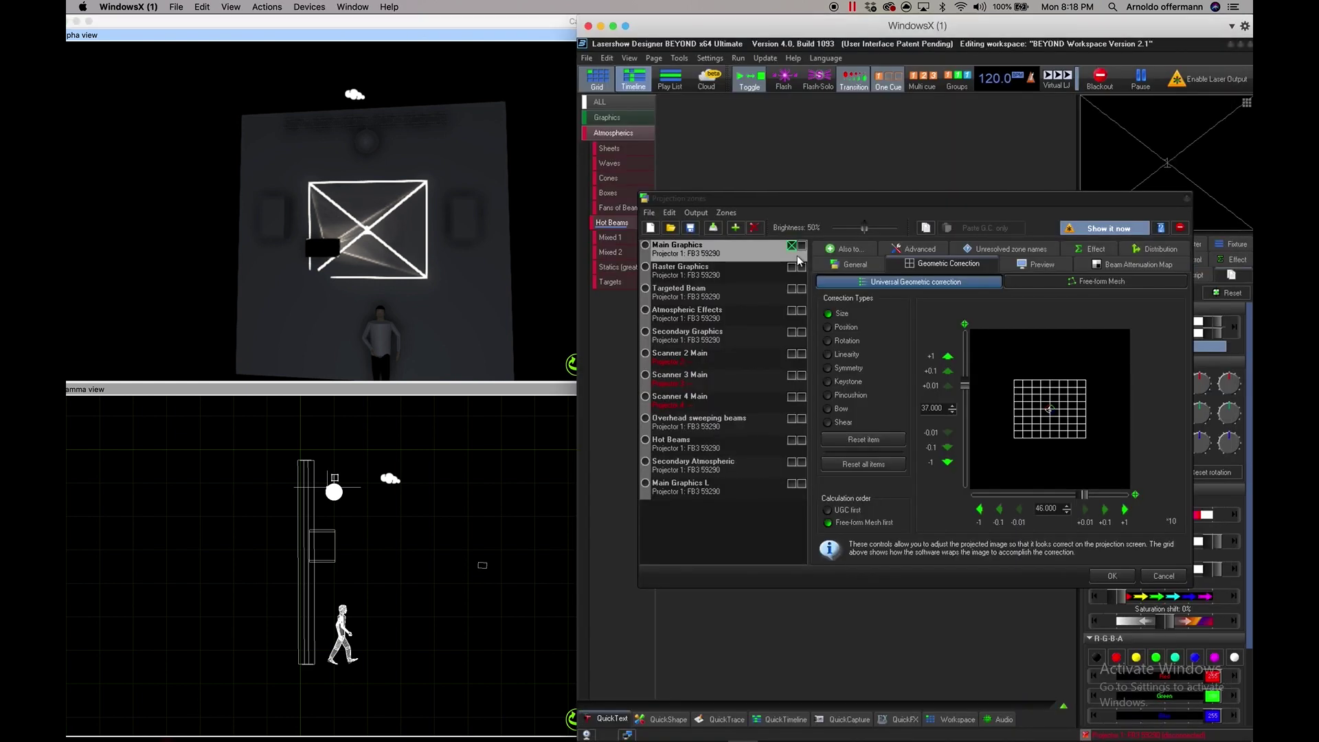
Step: Copy the Main Graphics zone settings onto the Raster Graphics zone
right_click(747, 255)
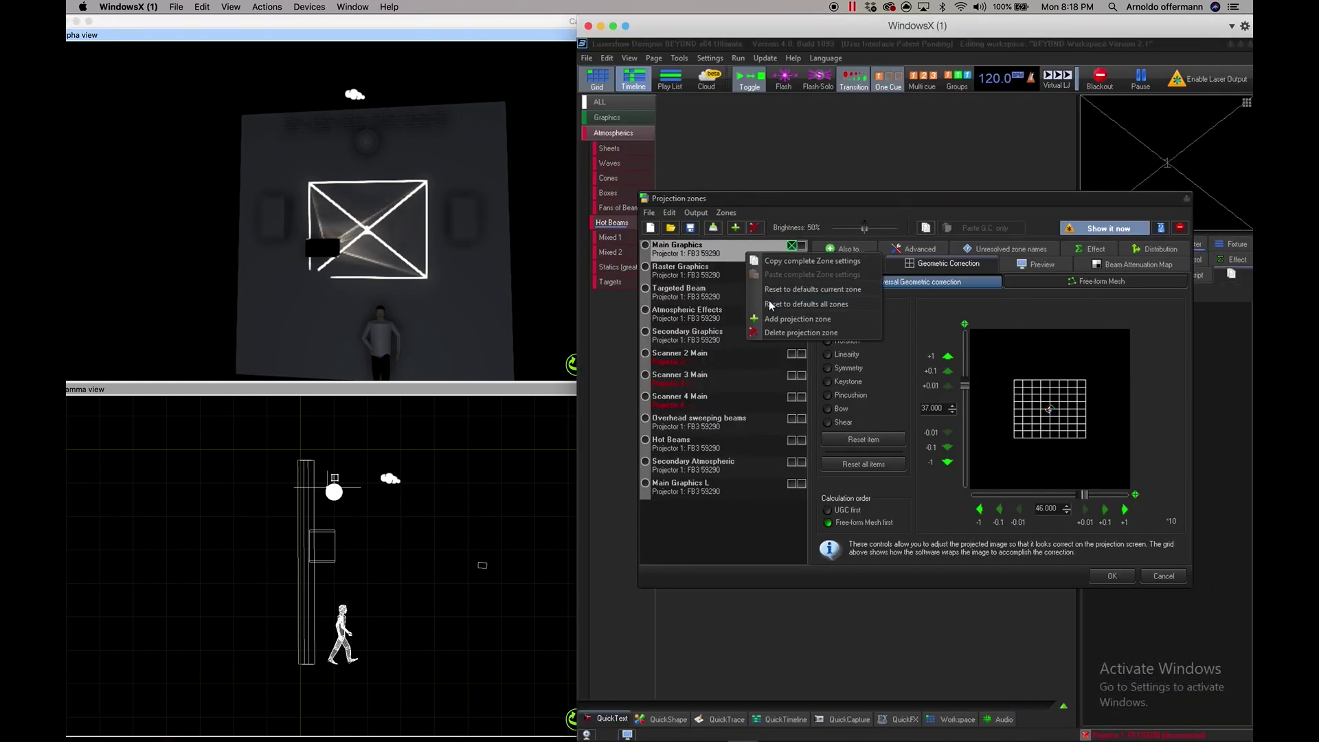
click(764, 265)
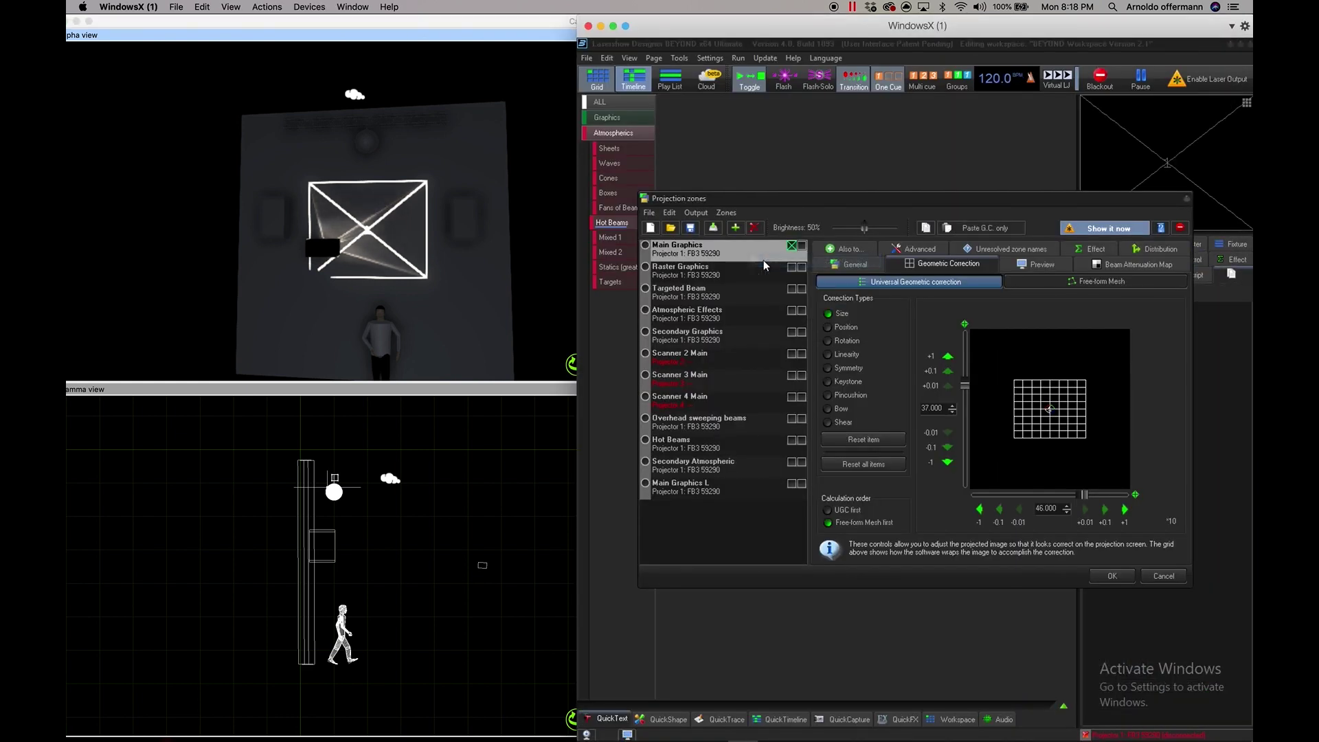
right_click(708, 269)
click(731, 294)
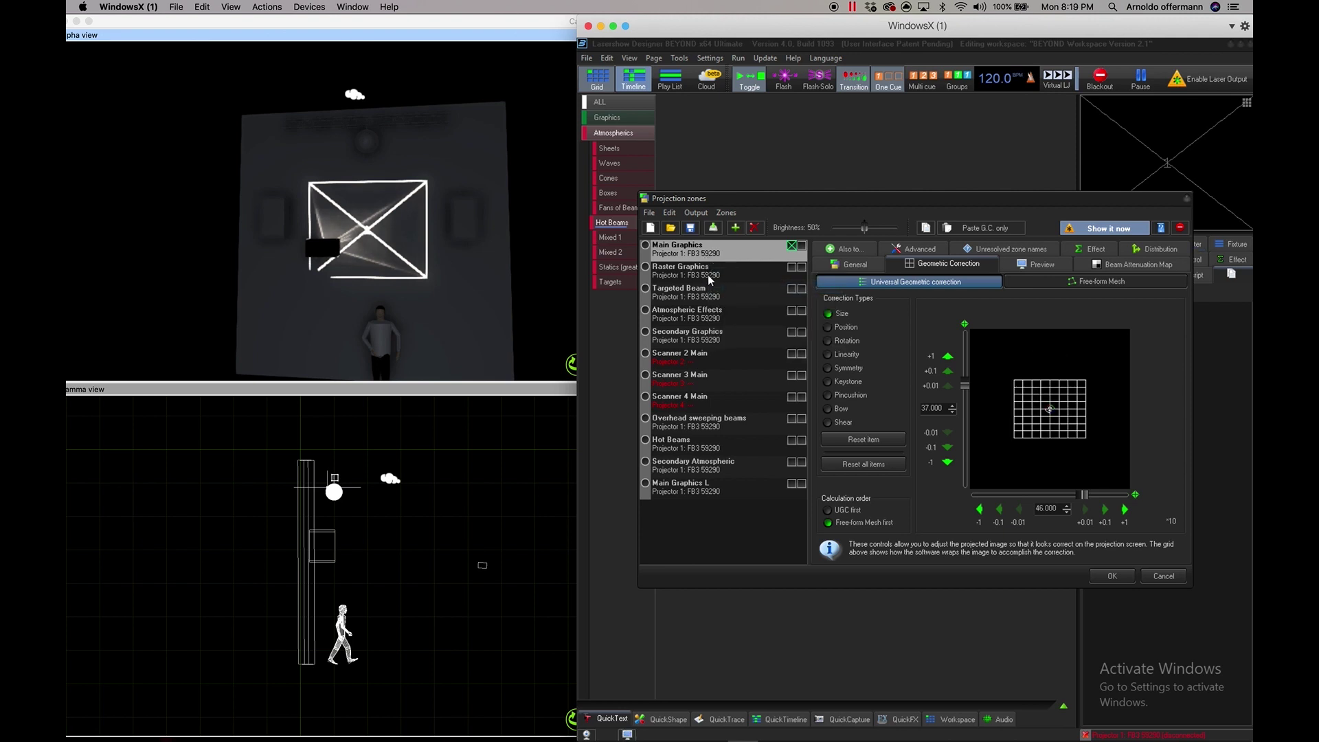
Step: Offset the zone's position slightly and enlarge its size to 44 by 51
click(839, 329)
drag(1023, 422, 1026, 427)
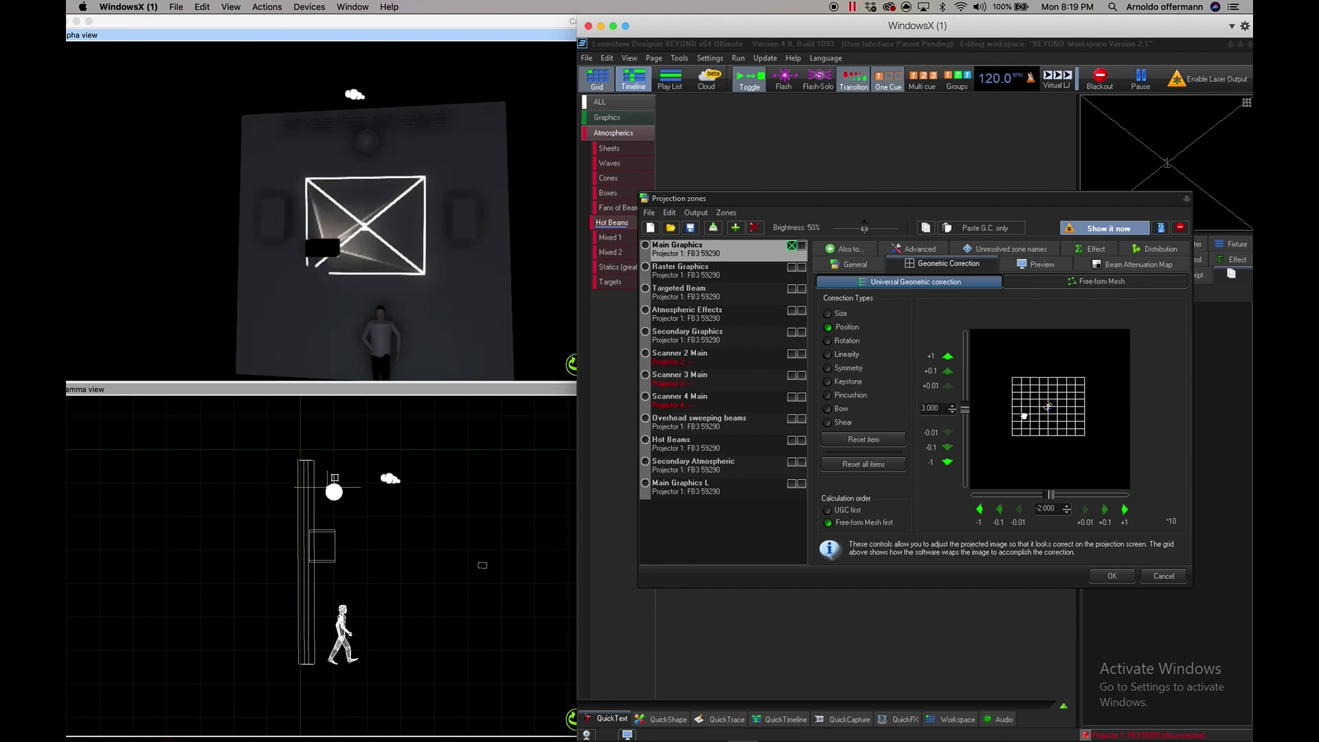
drag(1024, 415, 1025, 415)
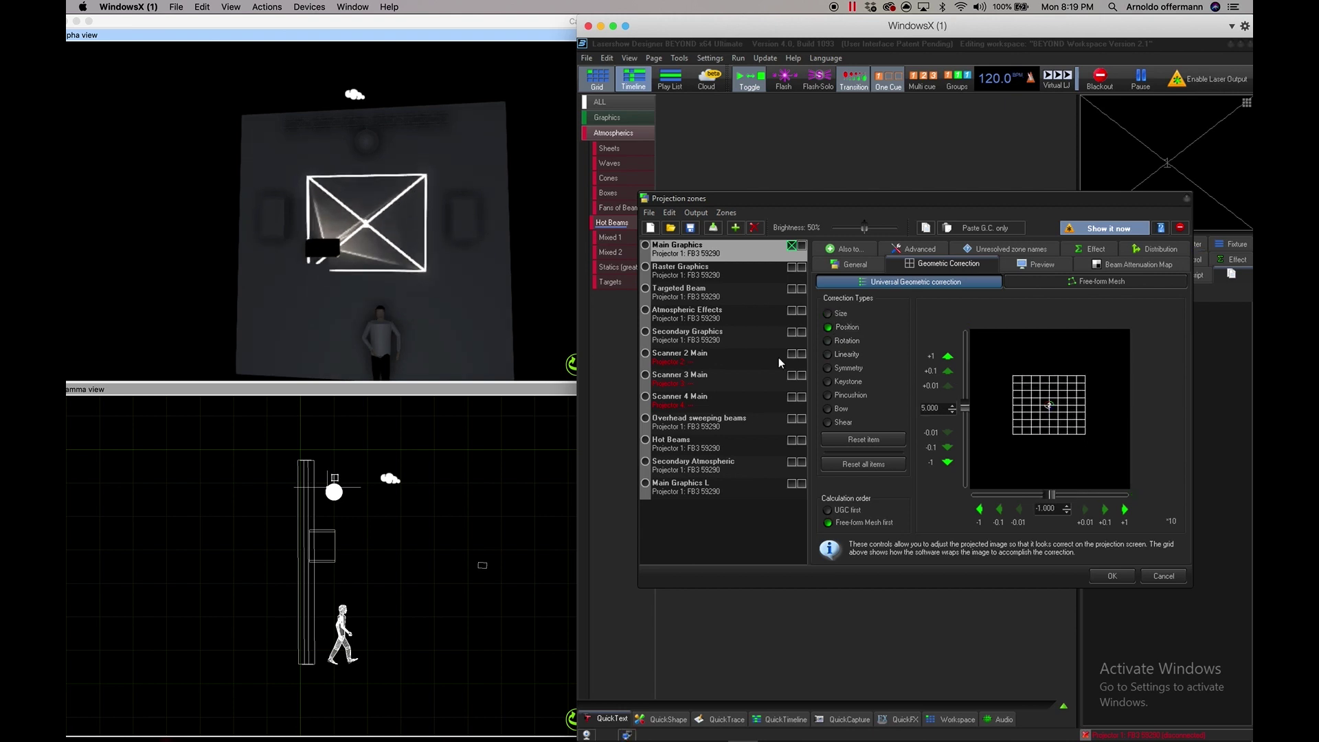
click(839, 312)
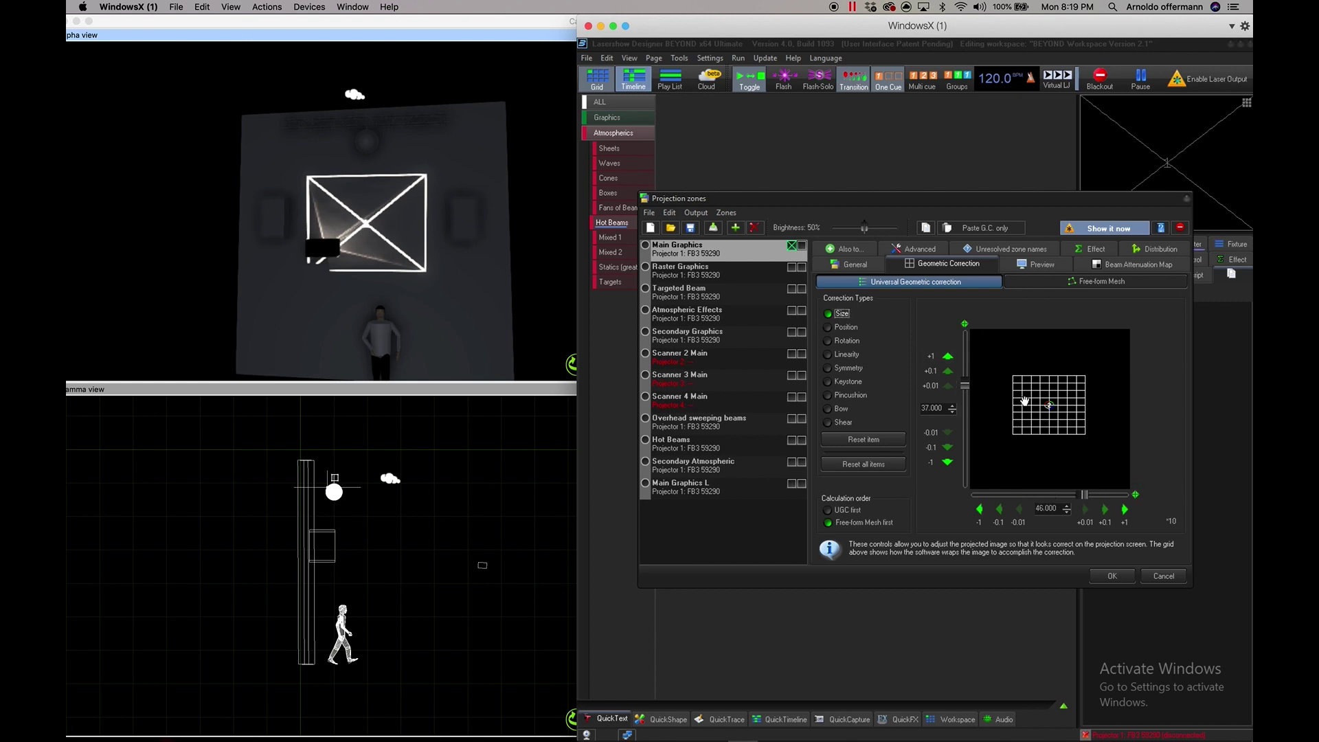
drag(1027, 400, 1038, 410)
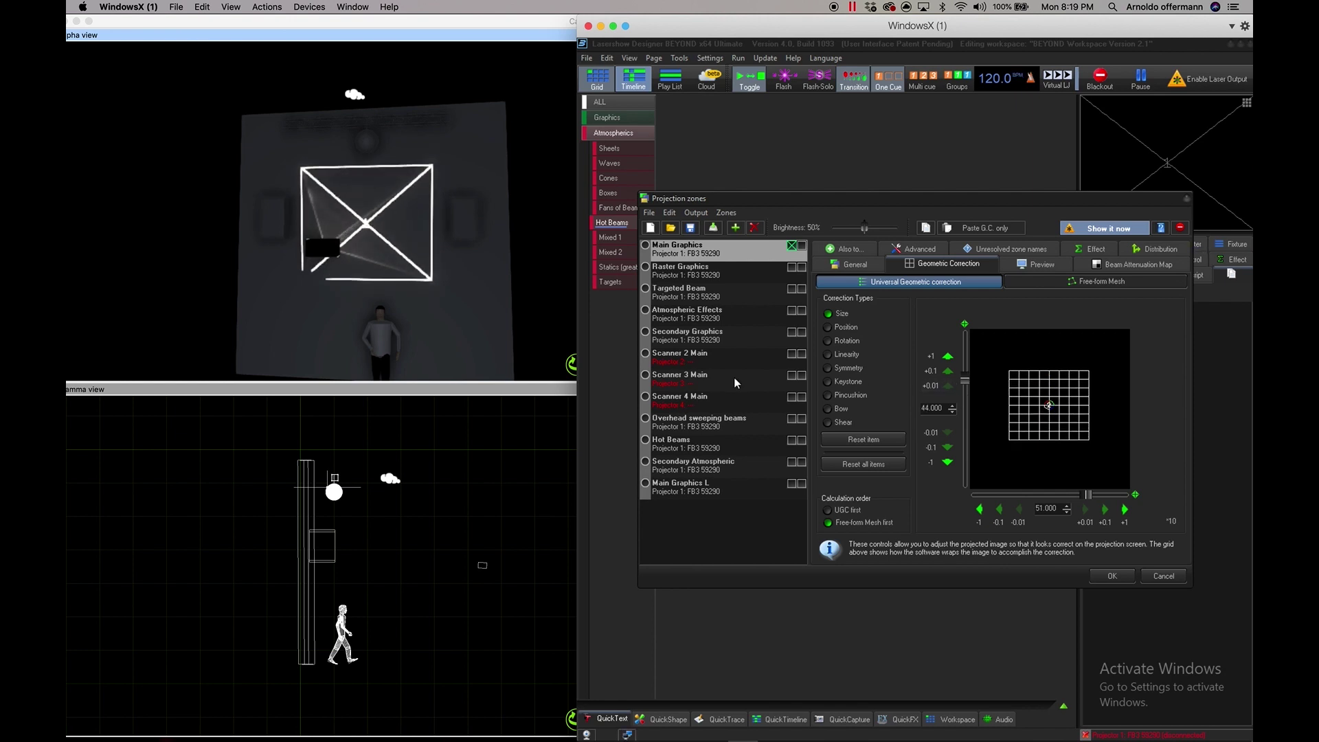
click(851, 340)
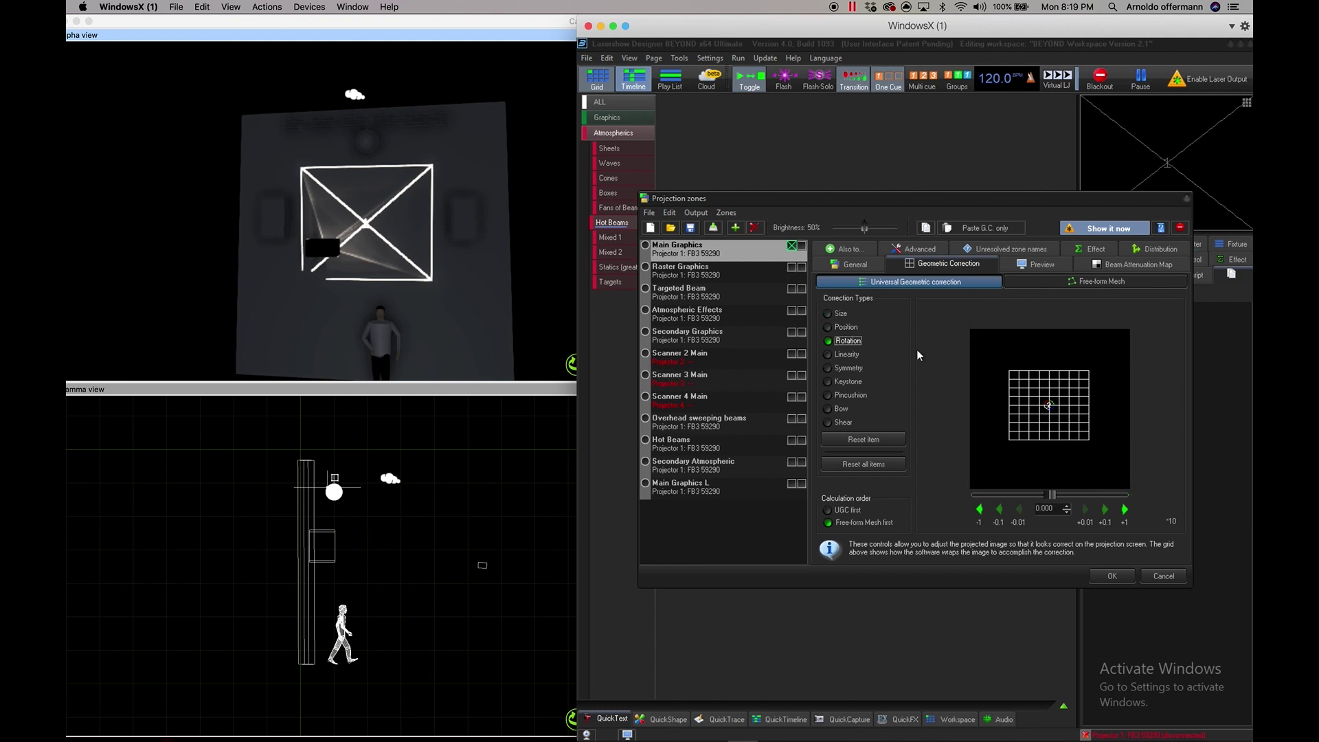
mouse_move(1051, 497)
mouse_down()
mouse_move(1066, 502)
mouse_move(1042, 496)
mouse_up()
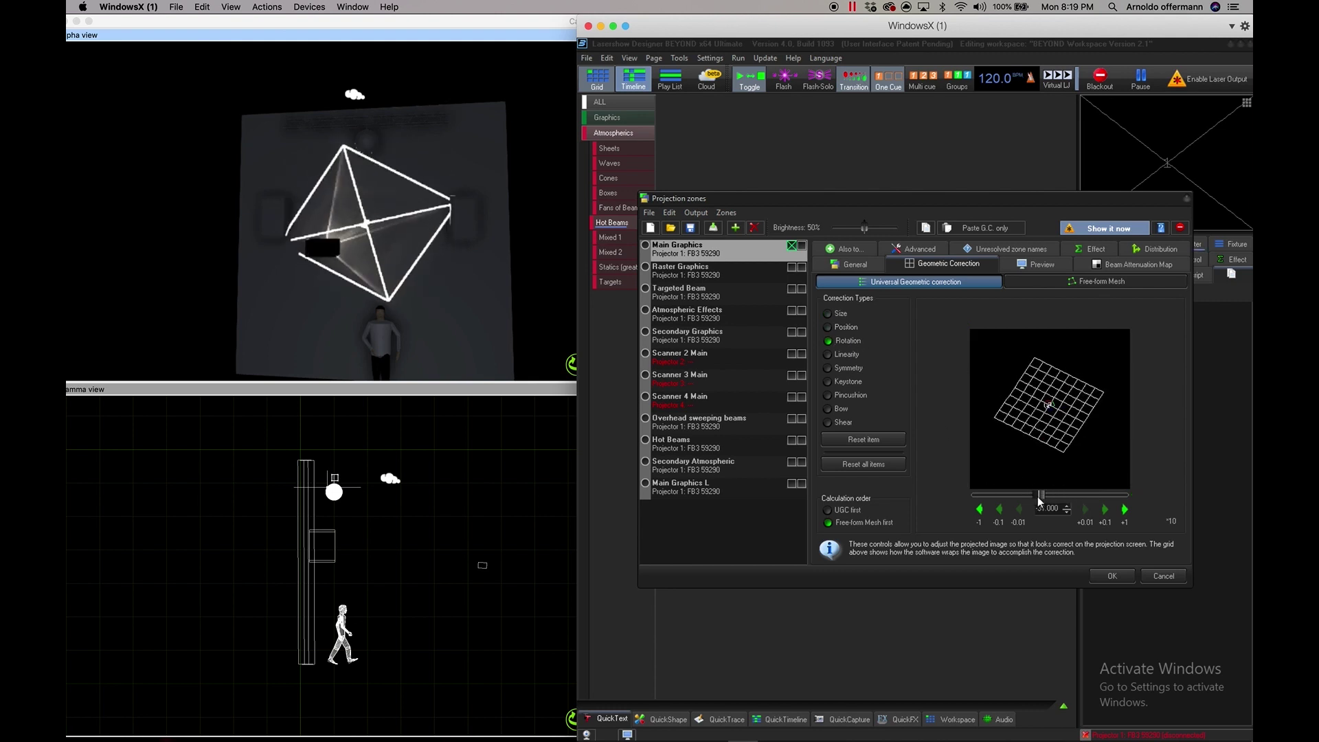
click(1045, 509)
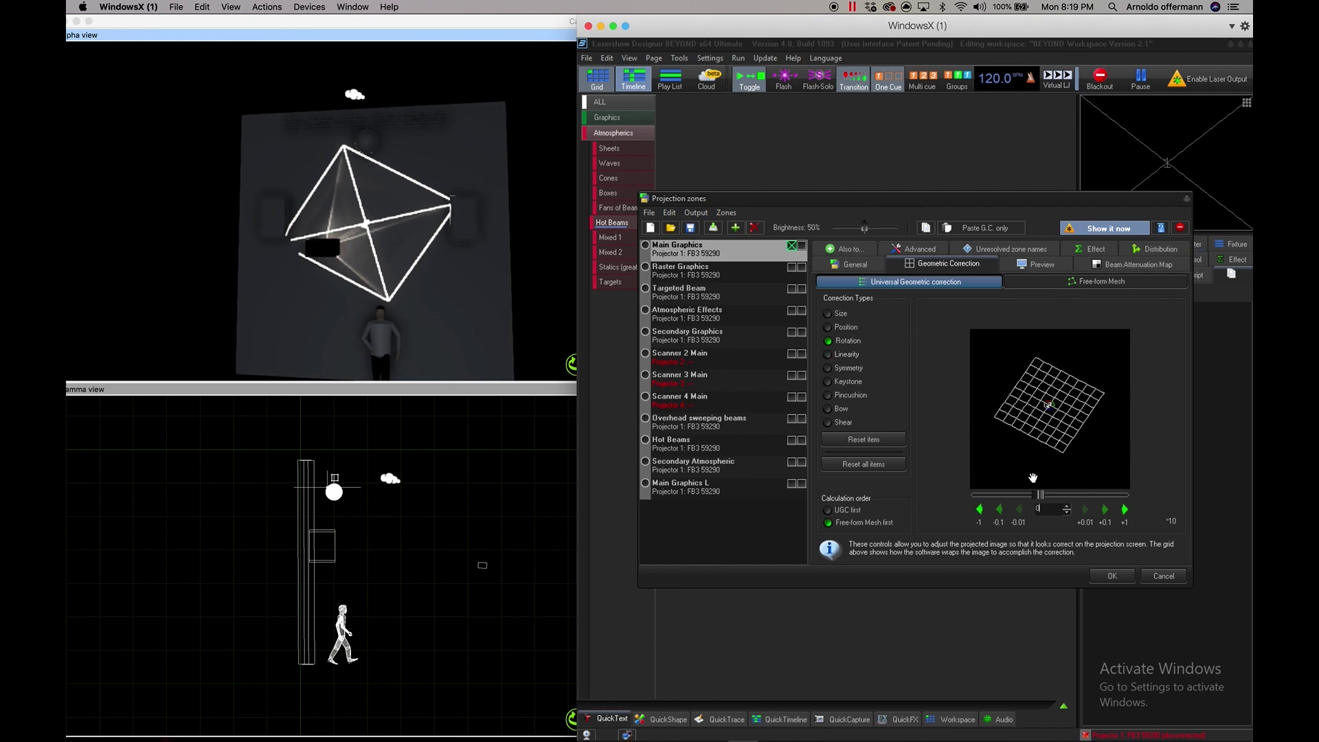
click(852, 356)
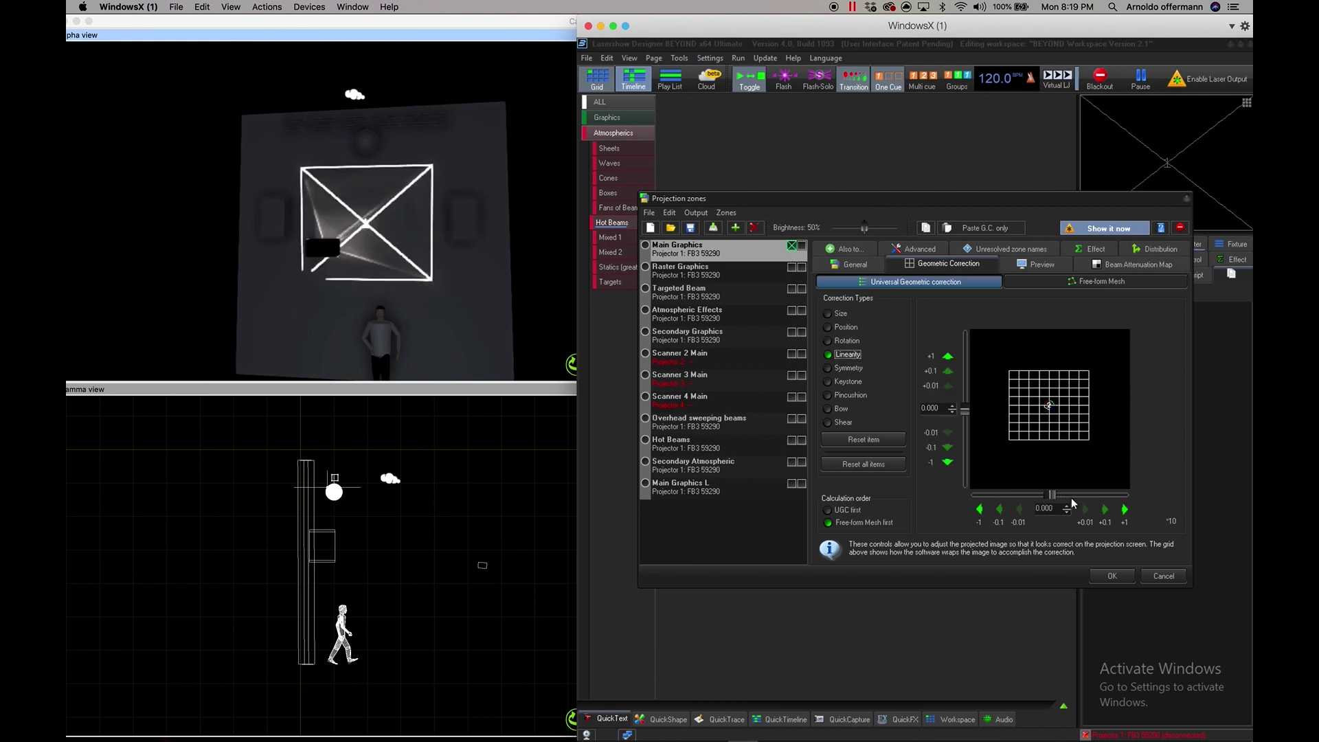
mouse_move(1042, 493)
mouse_down()
mouse_move(1017, 487)
mouse_move(1092, 494)
mouse_move(1050, 496)
mouse_up()
double_click(1045, 508)
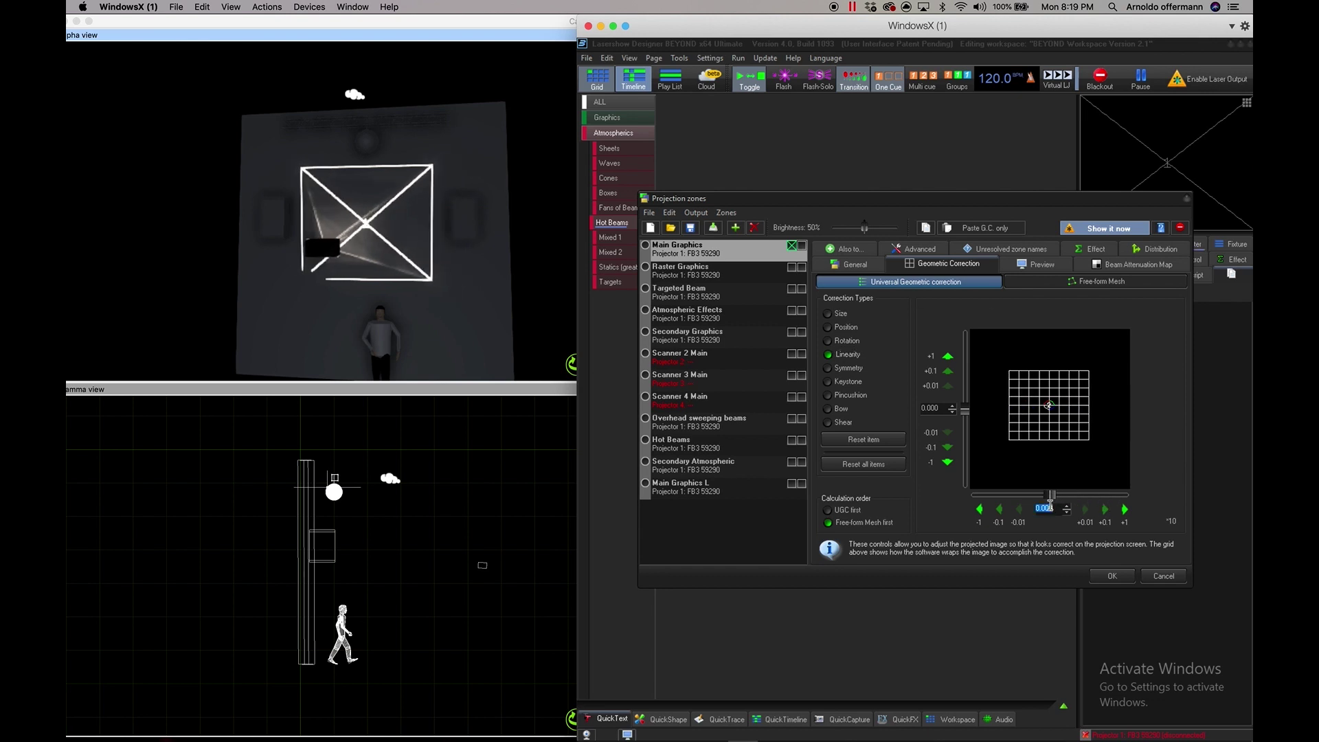
text(0)
click(855, 370)
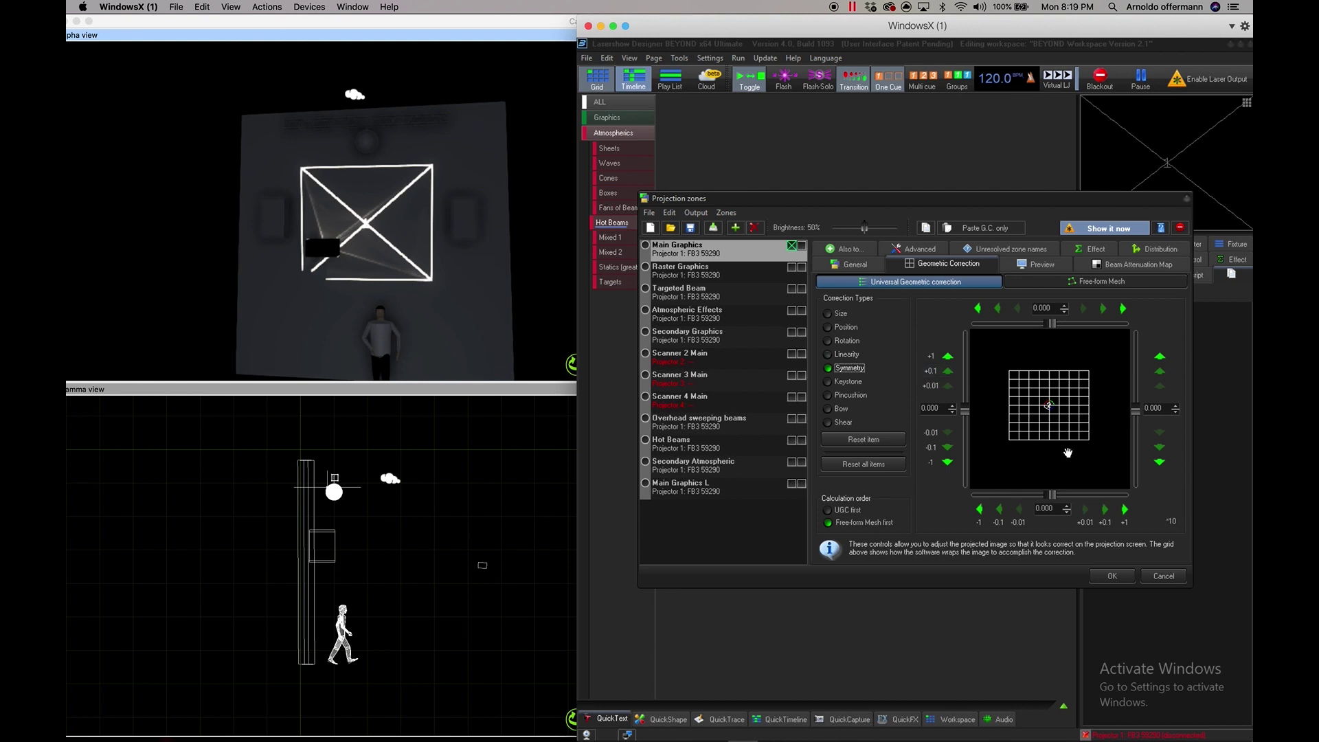
mouse_move(1050, 494)
mouse_down()
mouse_move(1064, 500)
mouse_move(1039, 493)
mouse_move(1054, 492)
mouse_up()
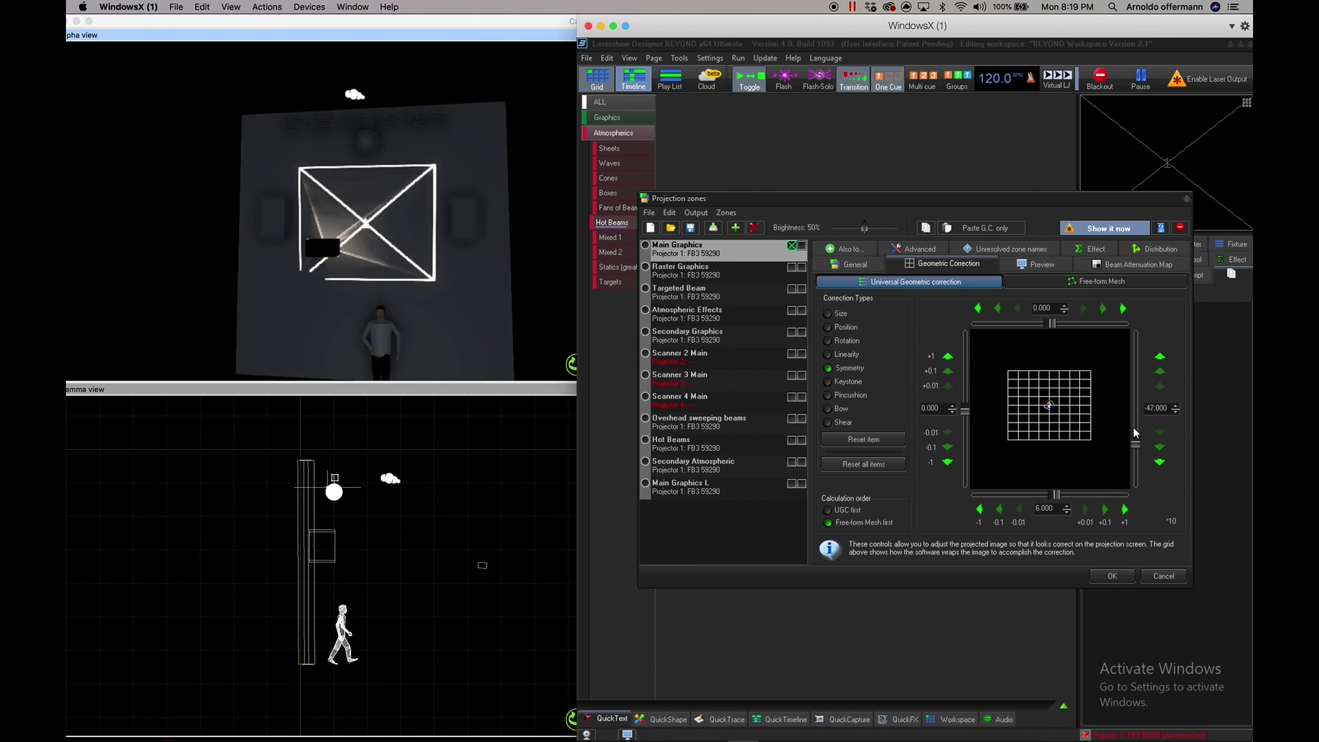
drag(1132, 426, 1134, 362)
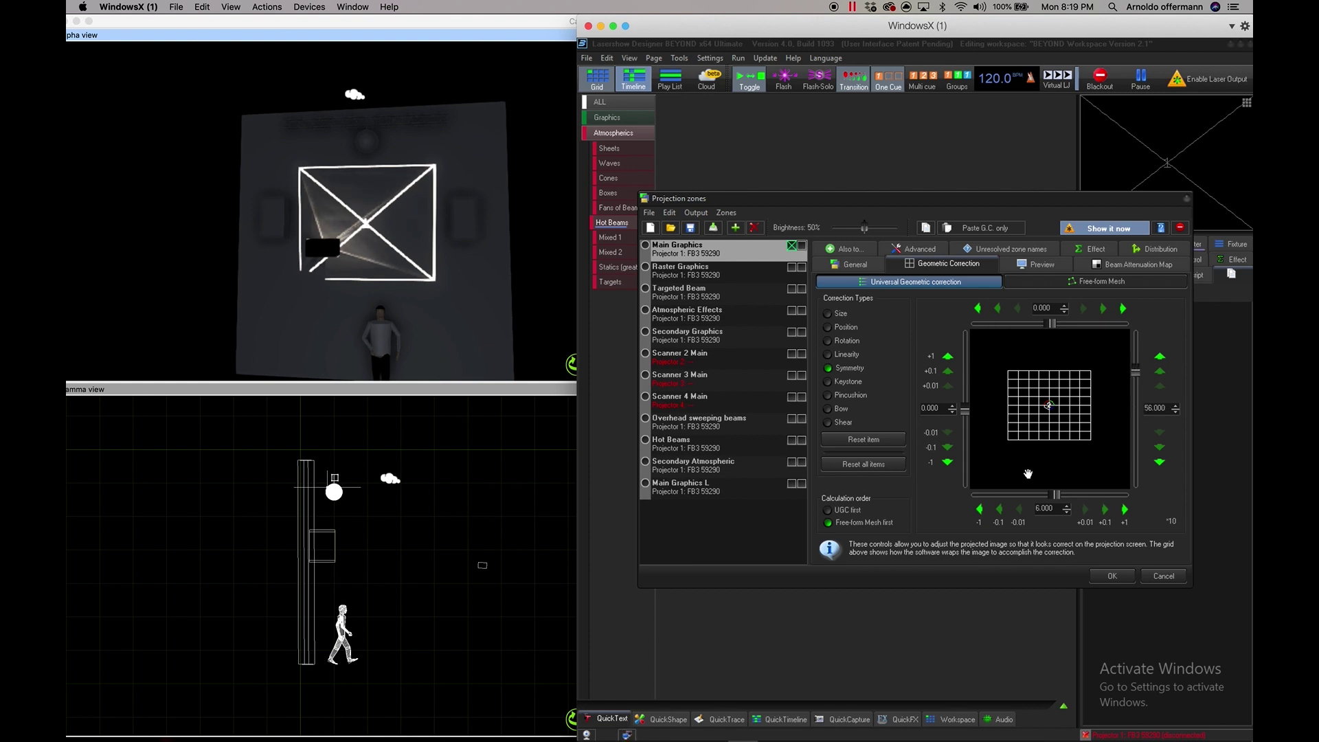
double_click(1045, 508)
text(0)
key(Return)
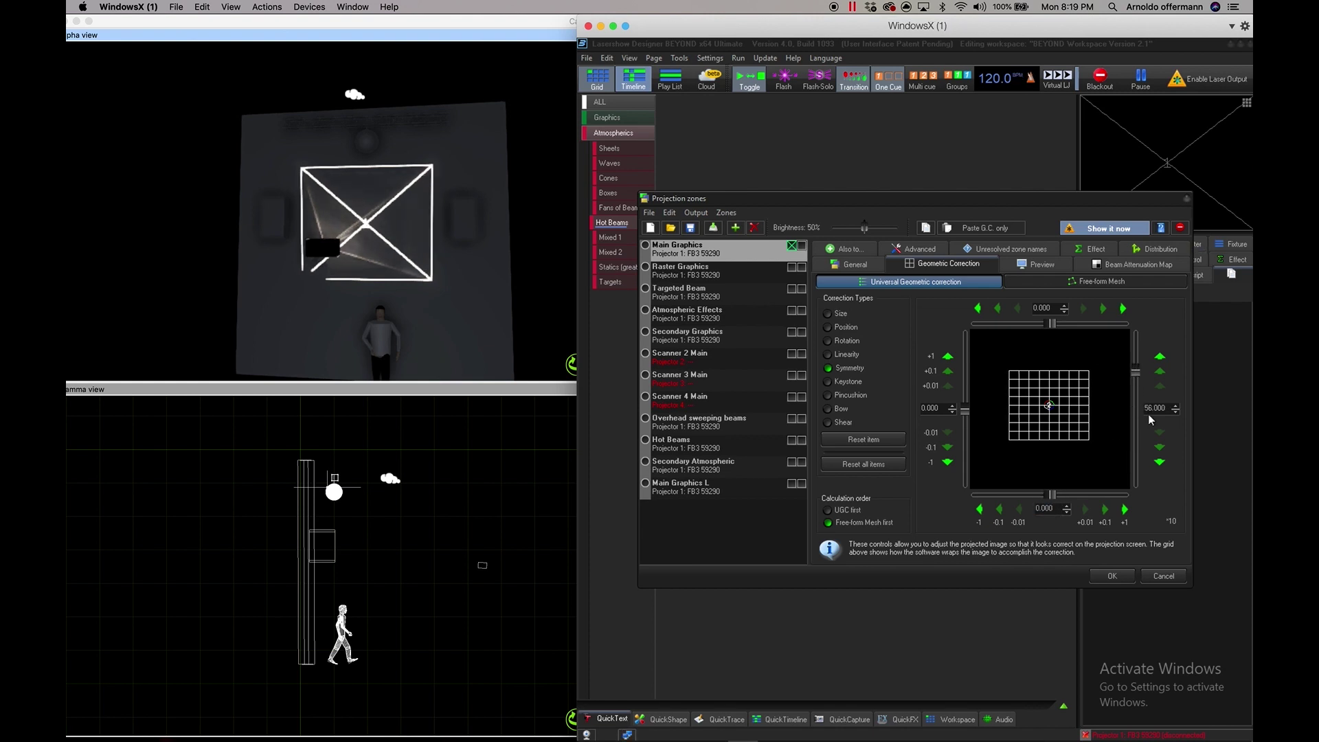
double_click(1155, 408)
text(0)
key(Return)
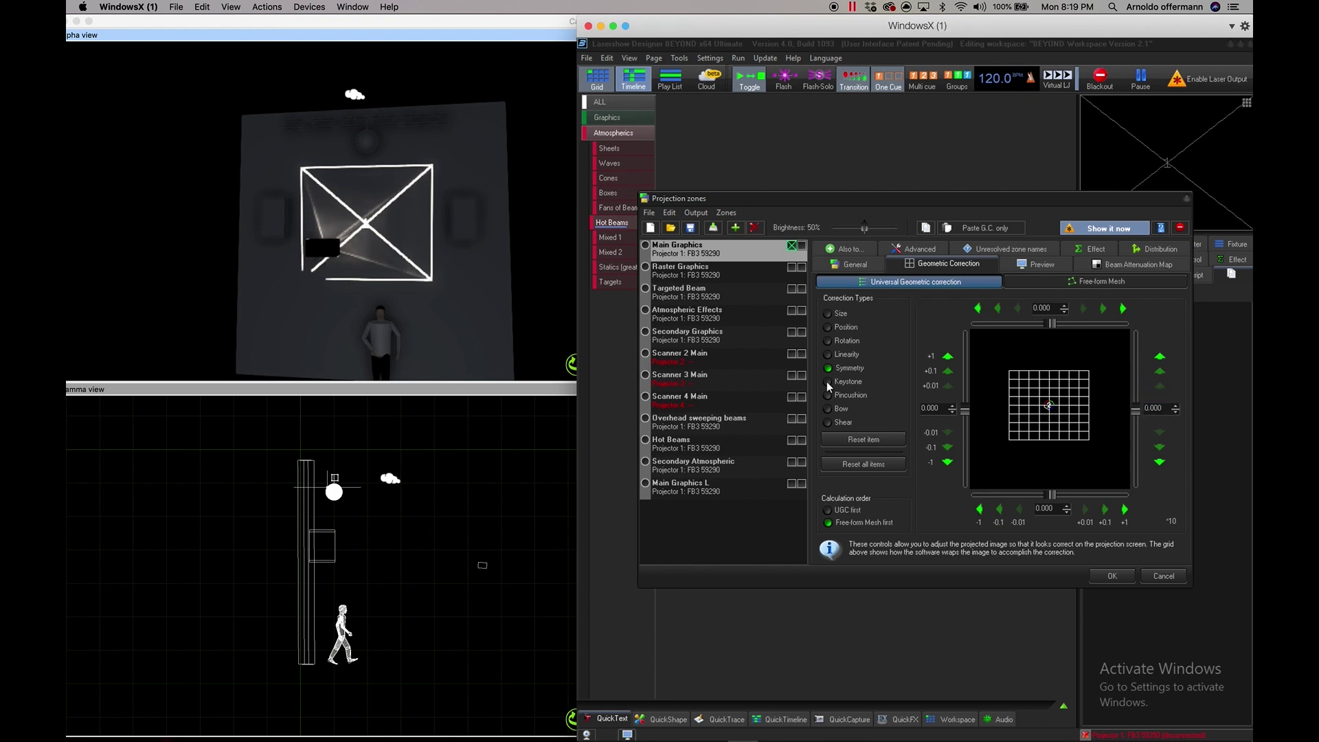
click(846, 382)
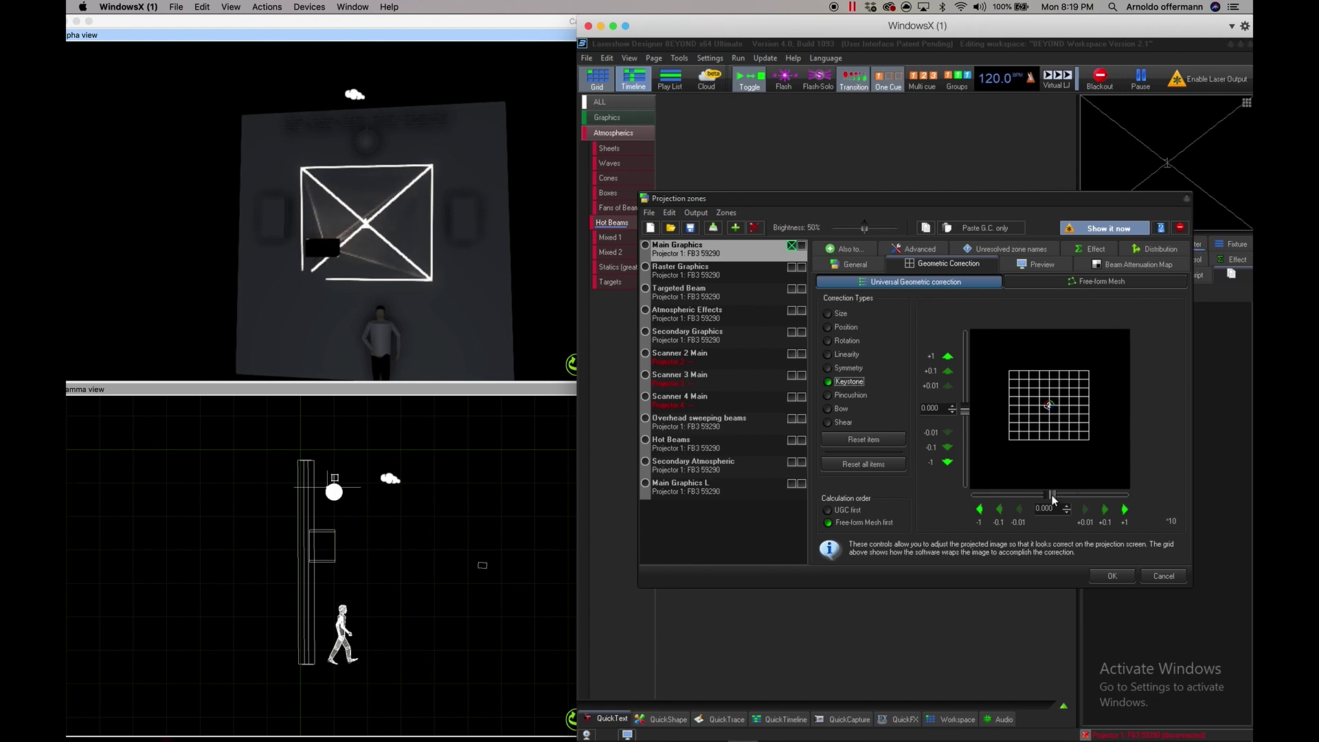
drag(1052, 494, 1082, 494)
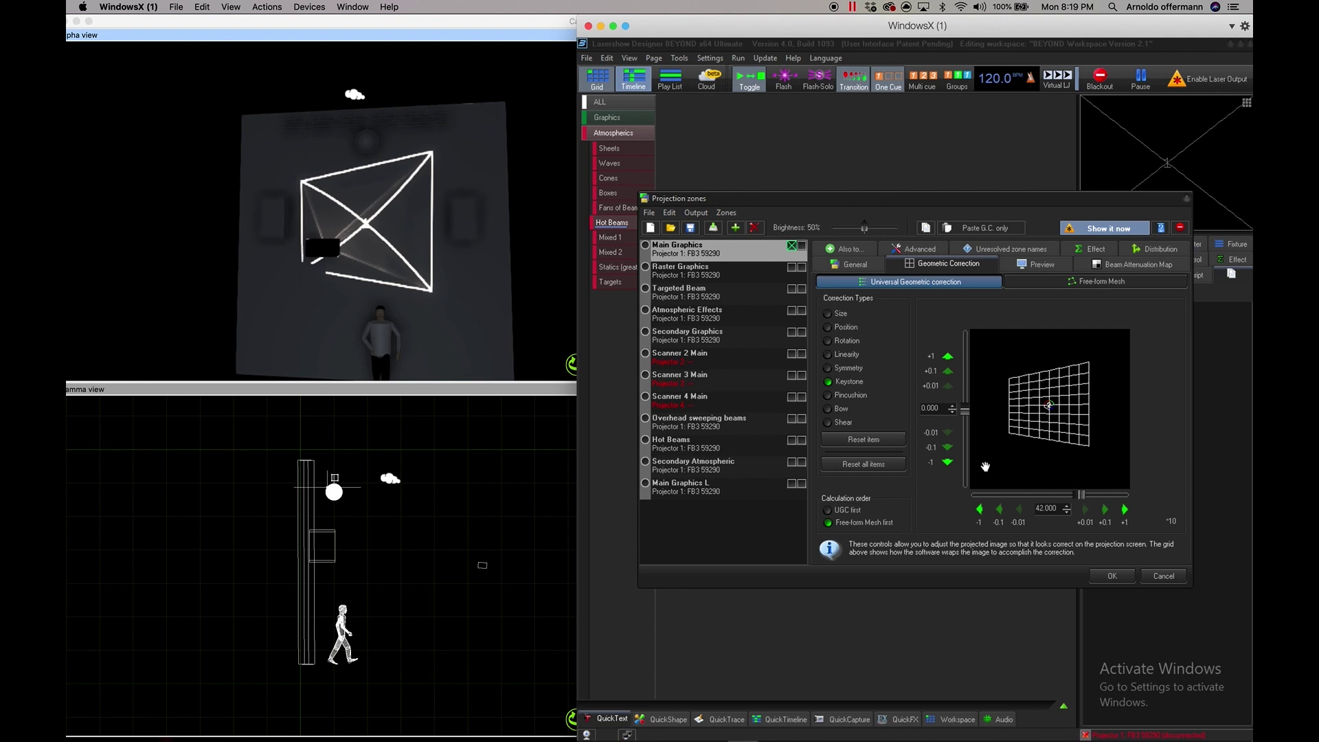
double_click(1048, 509)
click(836, 395)
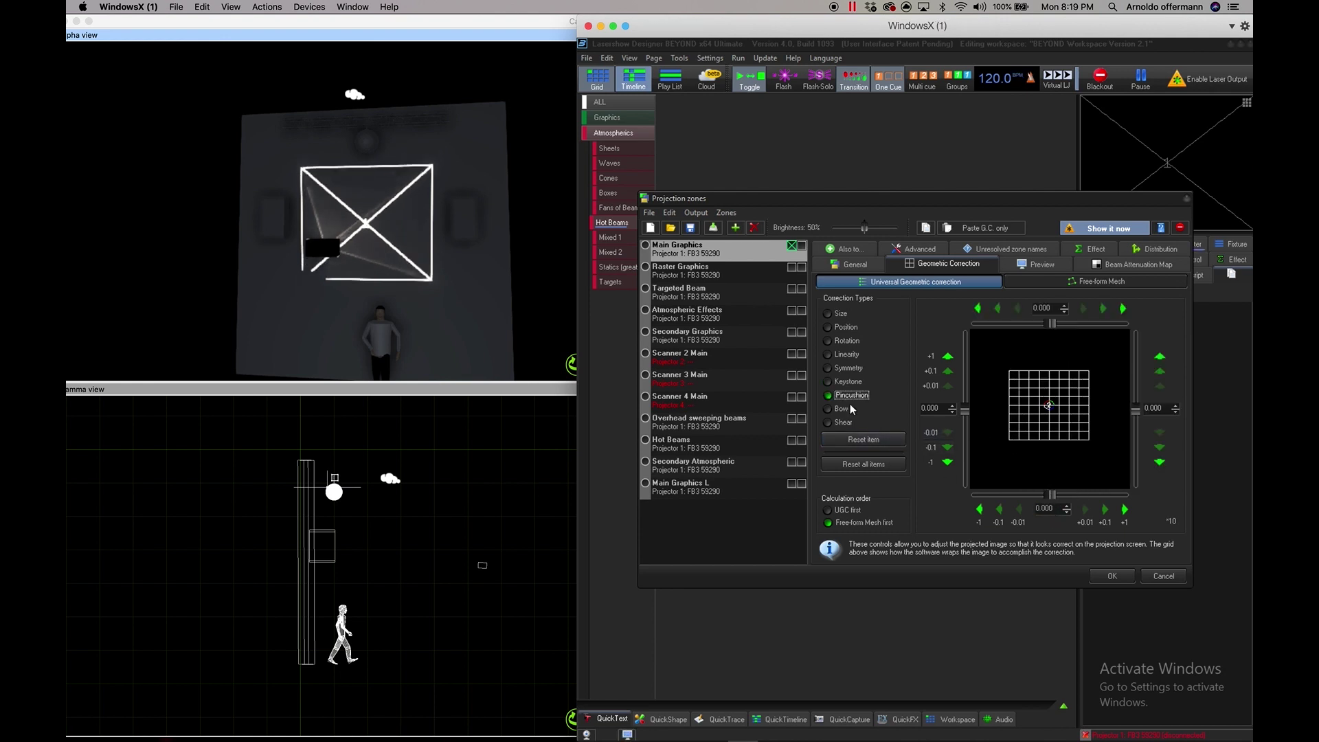
click(844, 422)
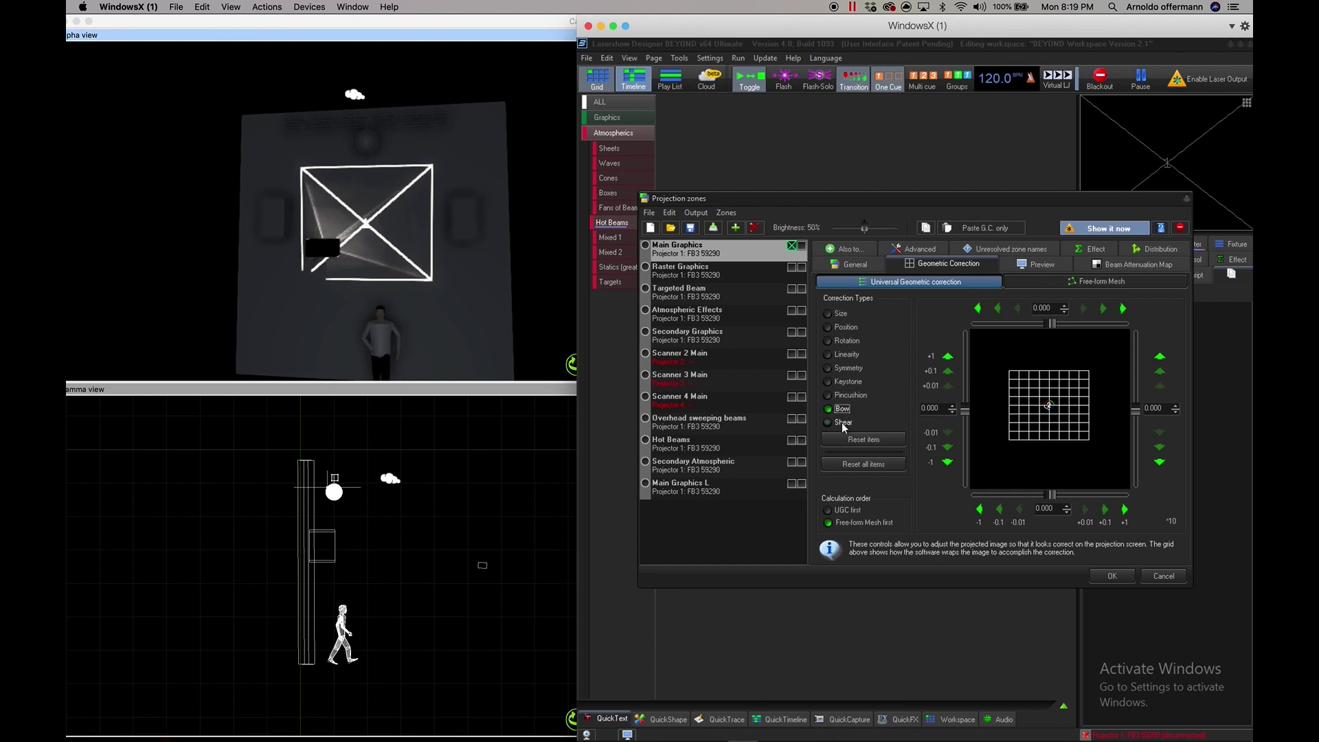
drag(966, 411, 1093, 492)
click(872, 443)
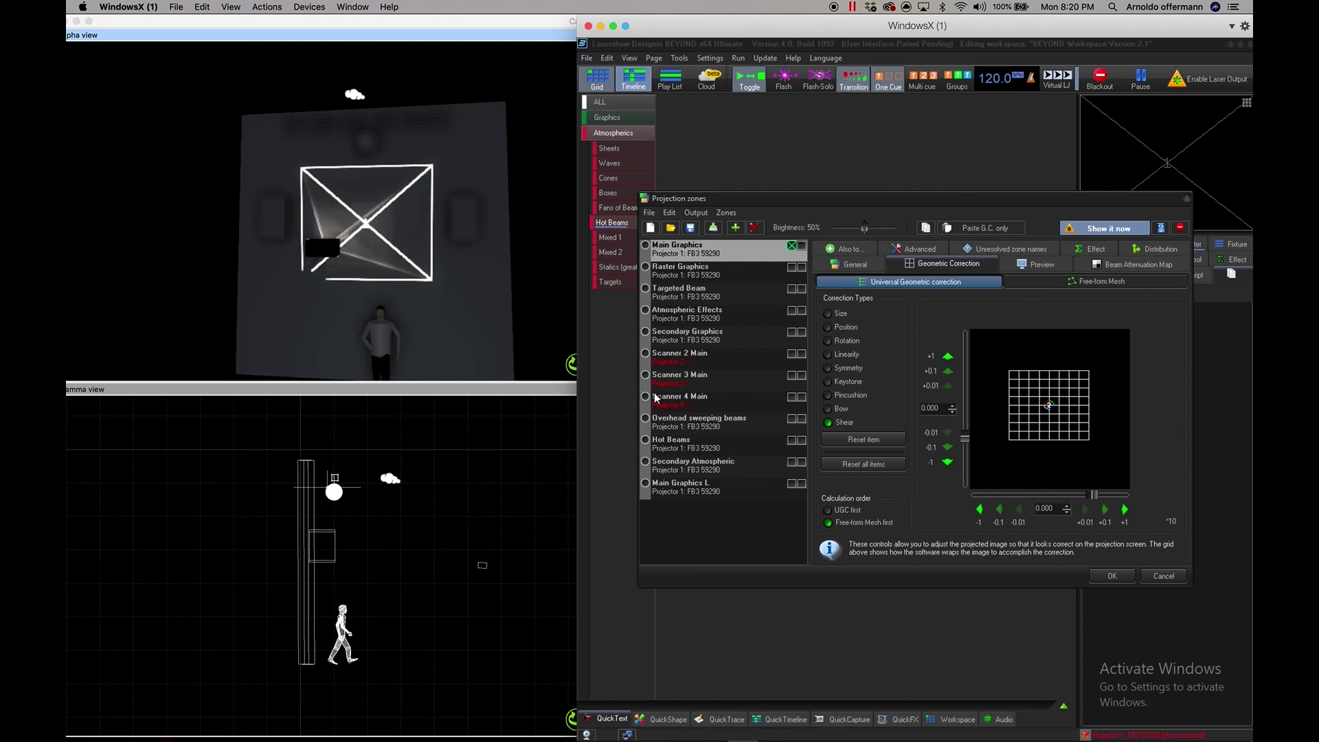
Step: Select Atmospheric Effects, stop the Main Graphics preview and project Atmospheric Effects with laser output enabled
click(700, 317)
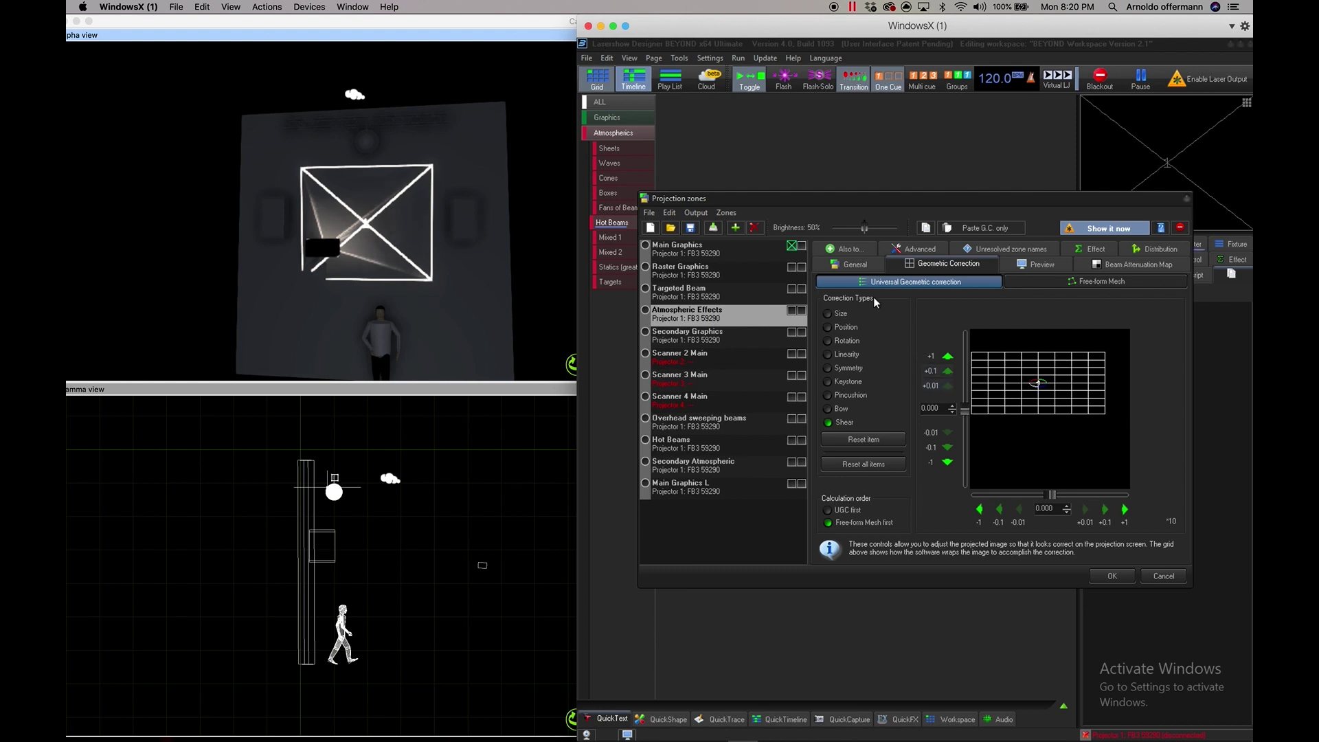
click(792, 246)
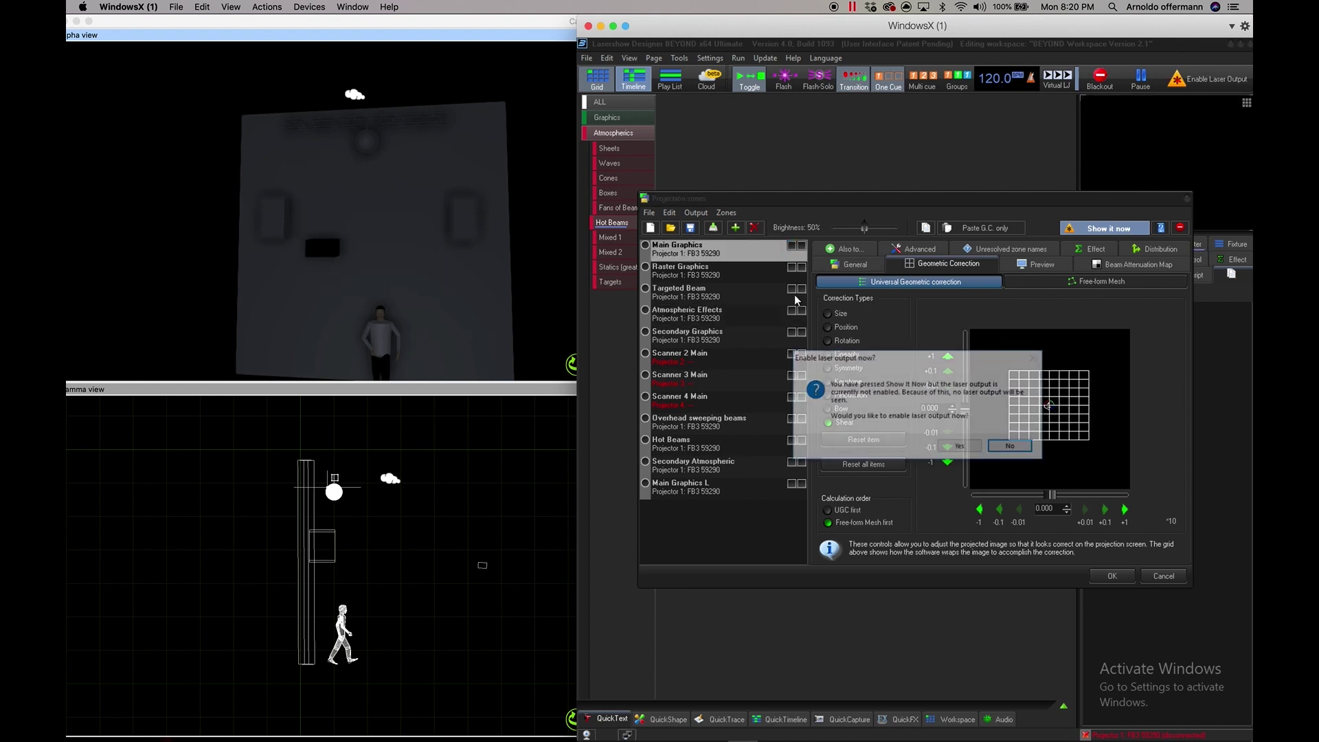
click(947, 445)
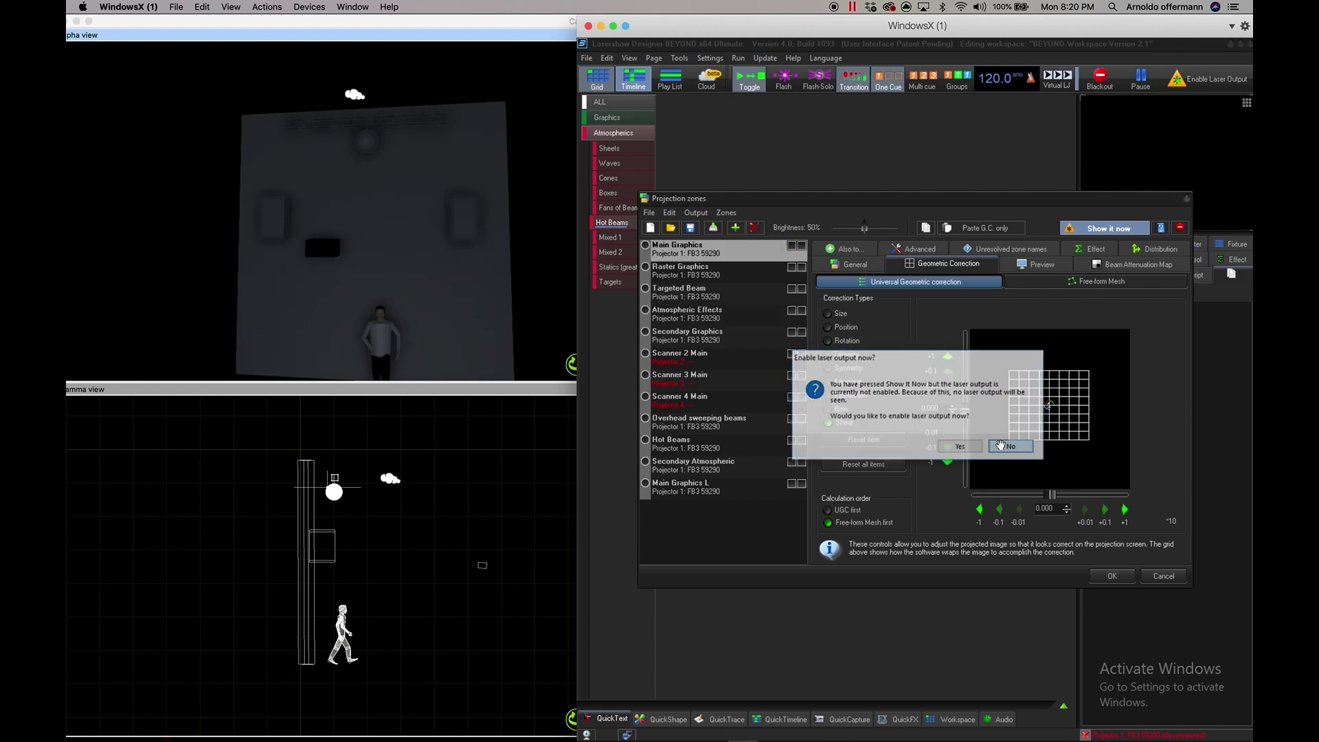
click(792, 310)
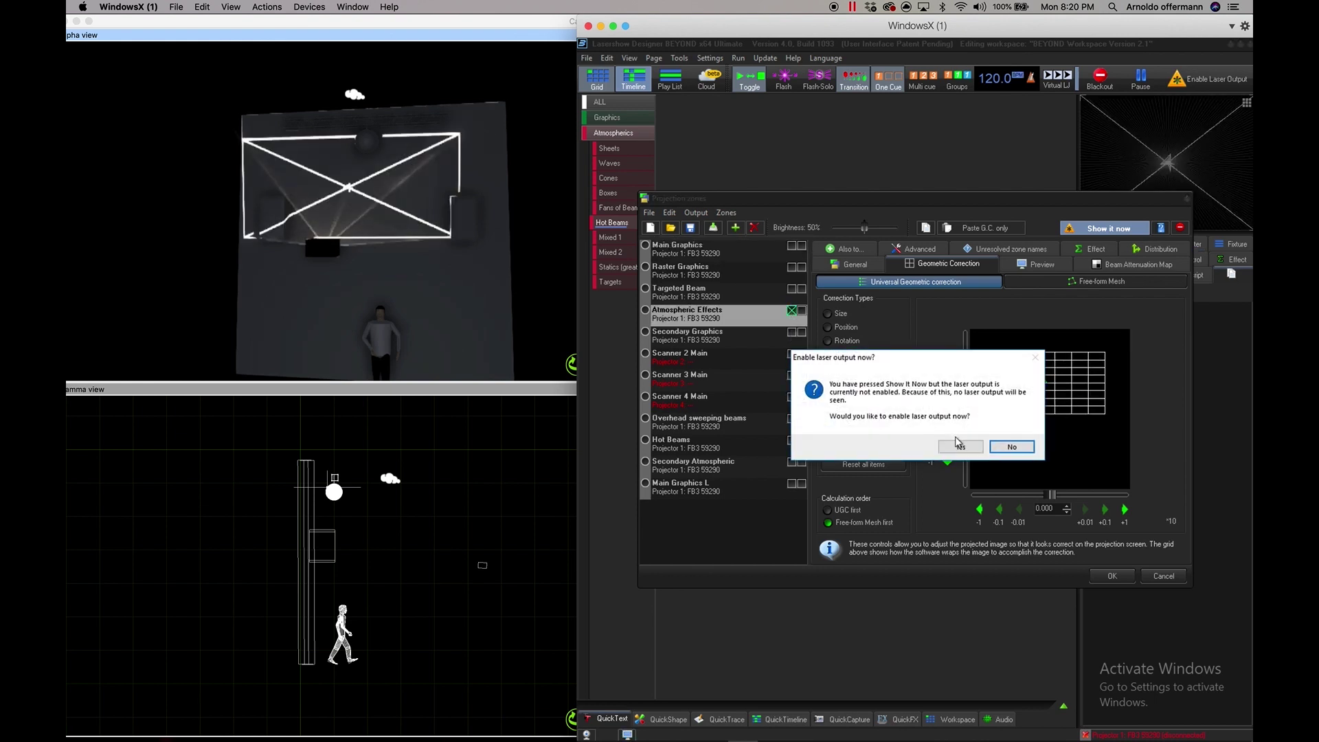
click(960, 447)
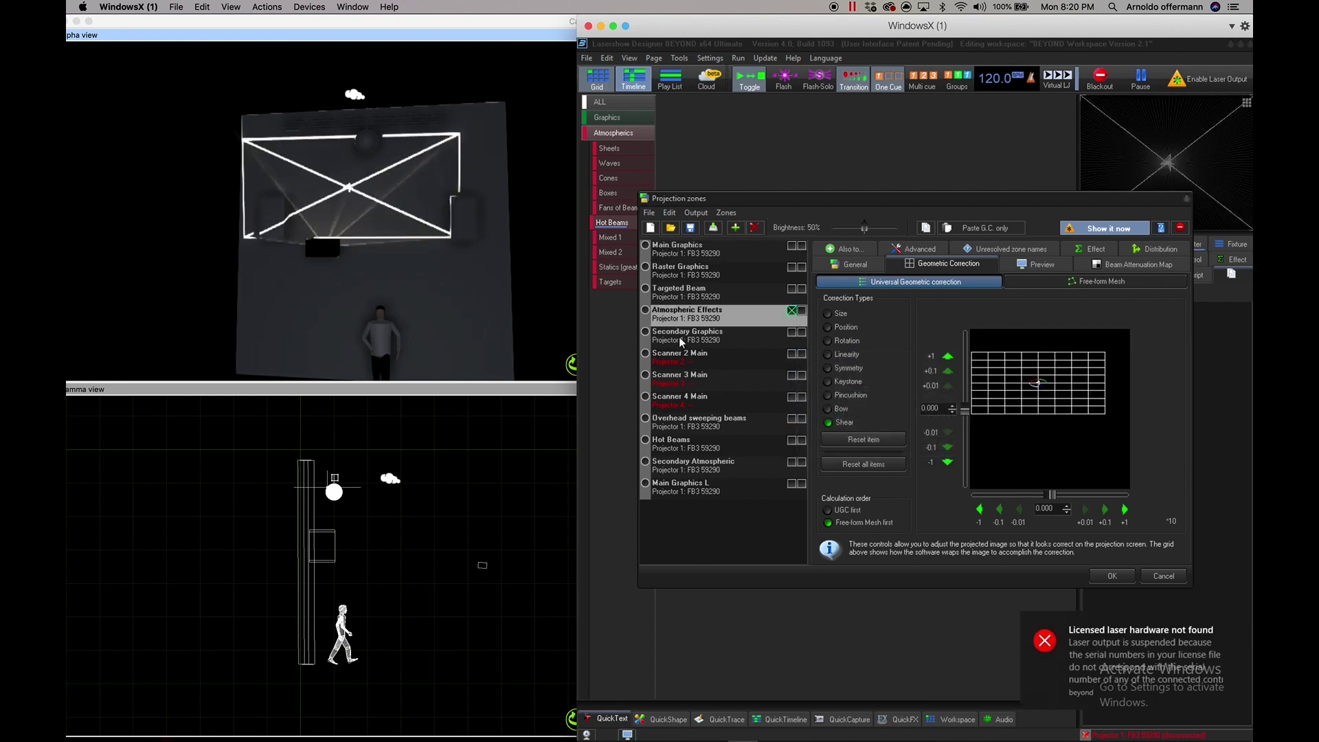
Step: Test and reset the shear, then offset the Atmospheric Effects position to 6 horizontally, 18 vertically
drag(995, 380, 1010, 382)
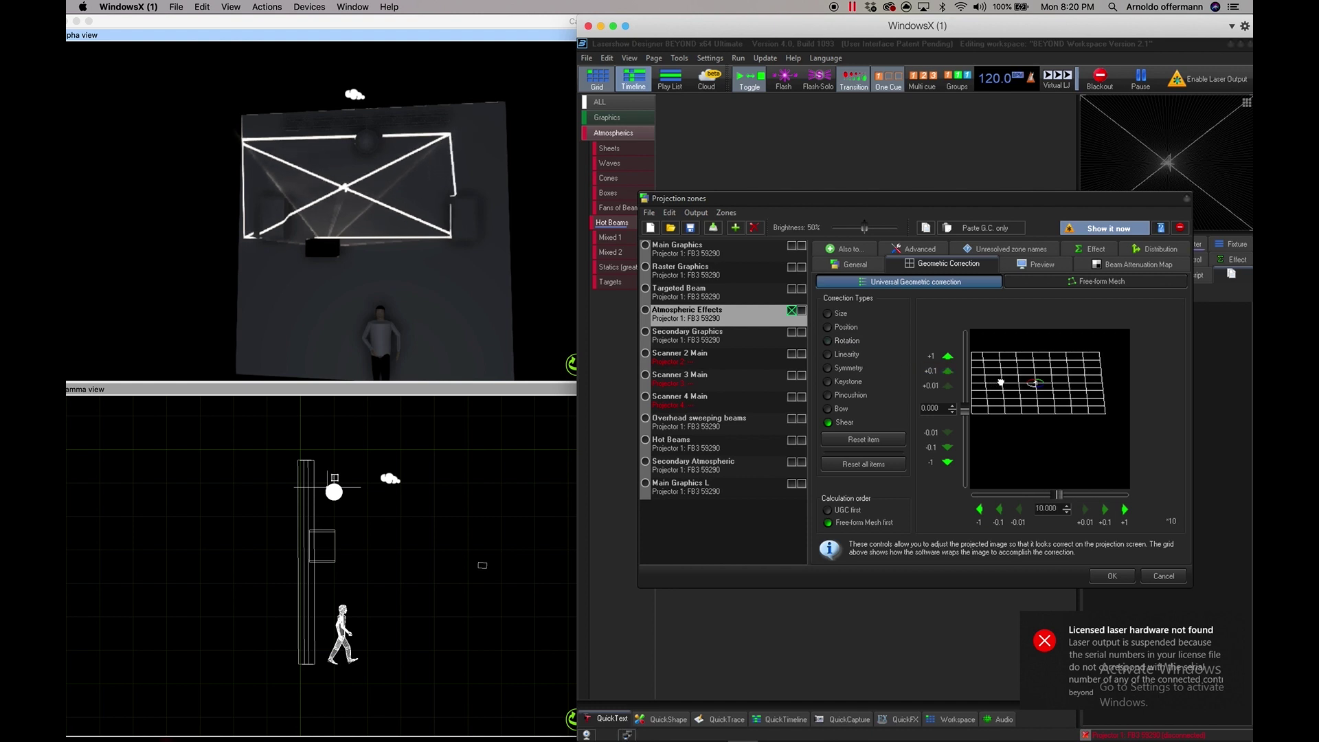
click(863, 440)
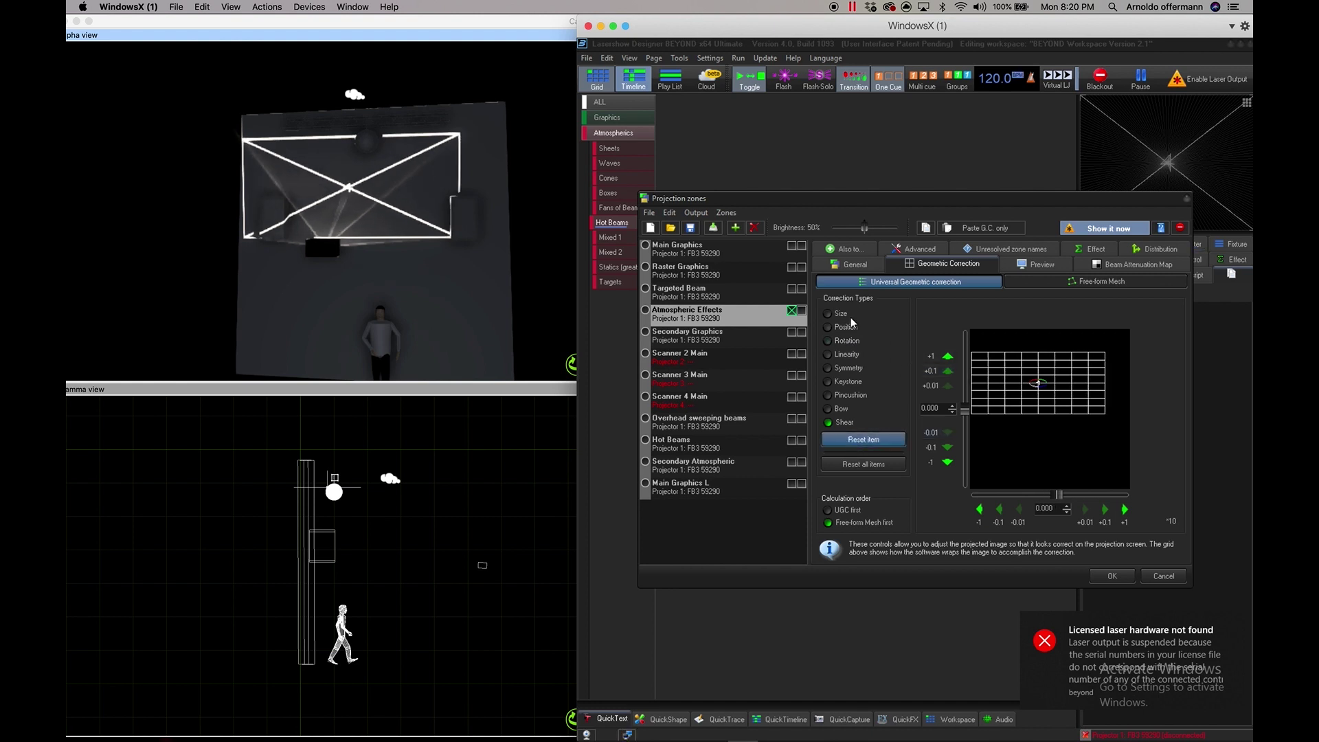
click(844, 326)
mouse_move(996, 381)
mouse_down()
mouse_move(1020, 382)
mouse_move(1009, 390)
mouse_up()
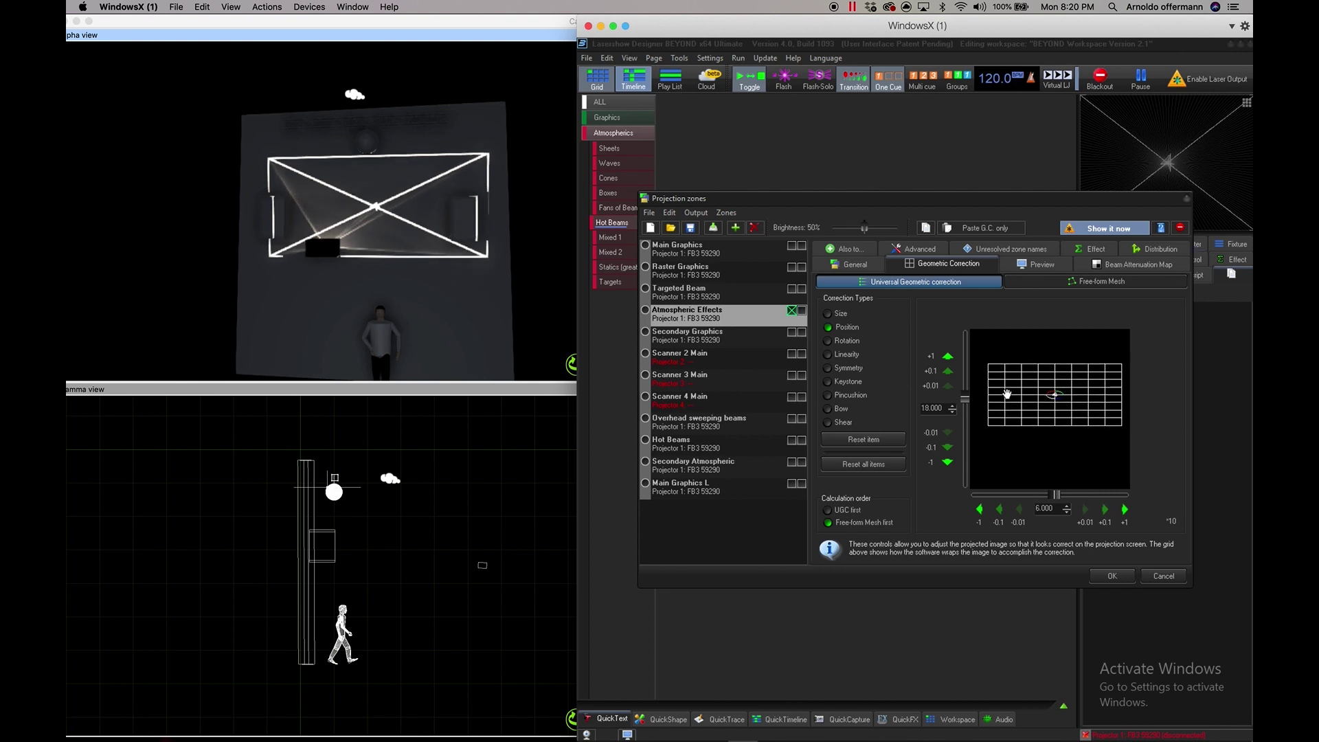
Step: Move and stretch the Atmospheric Effects zone to size 66 by 100, then select Main Graphics
drag(1009, 385, 1026, 397)
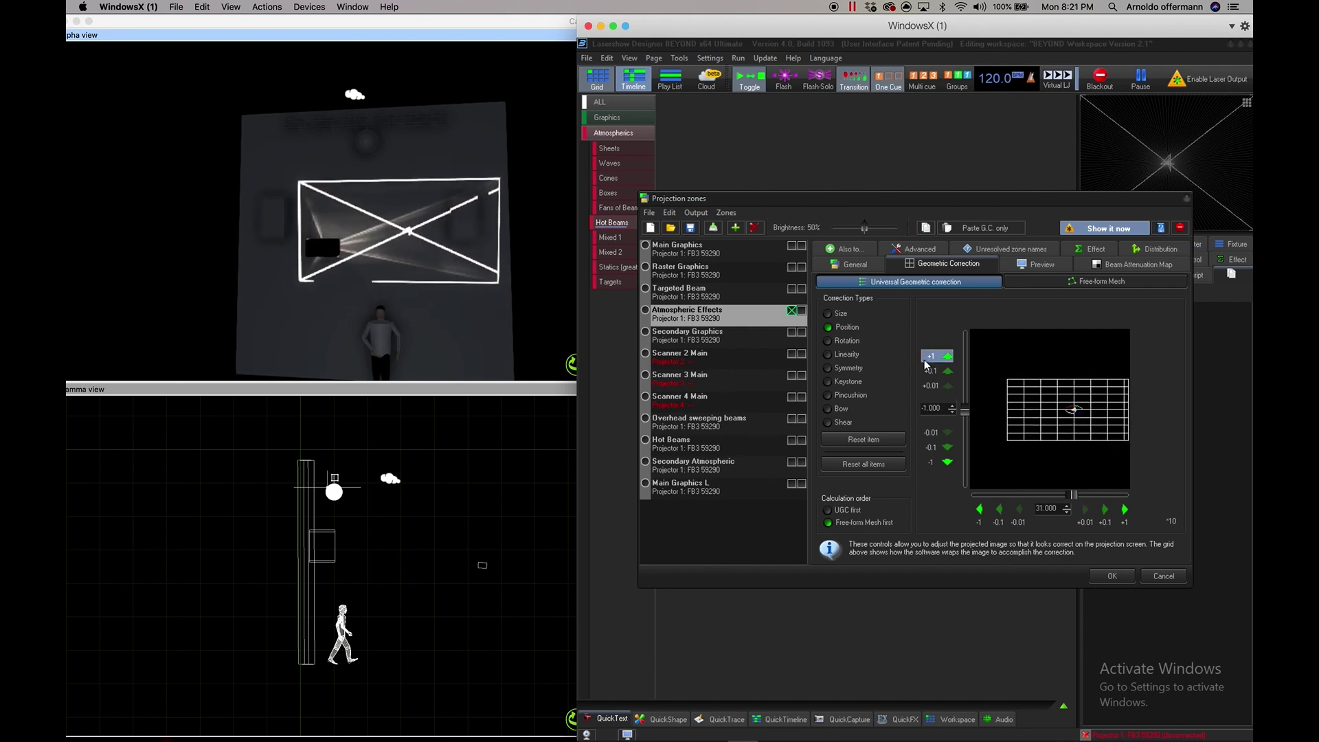
click(841, 314)
mouse_move(1009, 384)
mouse_down()
mouse_move(990, 360)
mouse_move(1015, 343)
mouse_move(1007, 376)
mouse_move(1027, 355)
mouse_move(1011, 369)
mouse_move(1020, 393)
mouse_move(1063, 389)
mouse_move(1018, 405)
mouse_up()
click(847, 327)
click(844, 314)
click(847, 328)
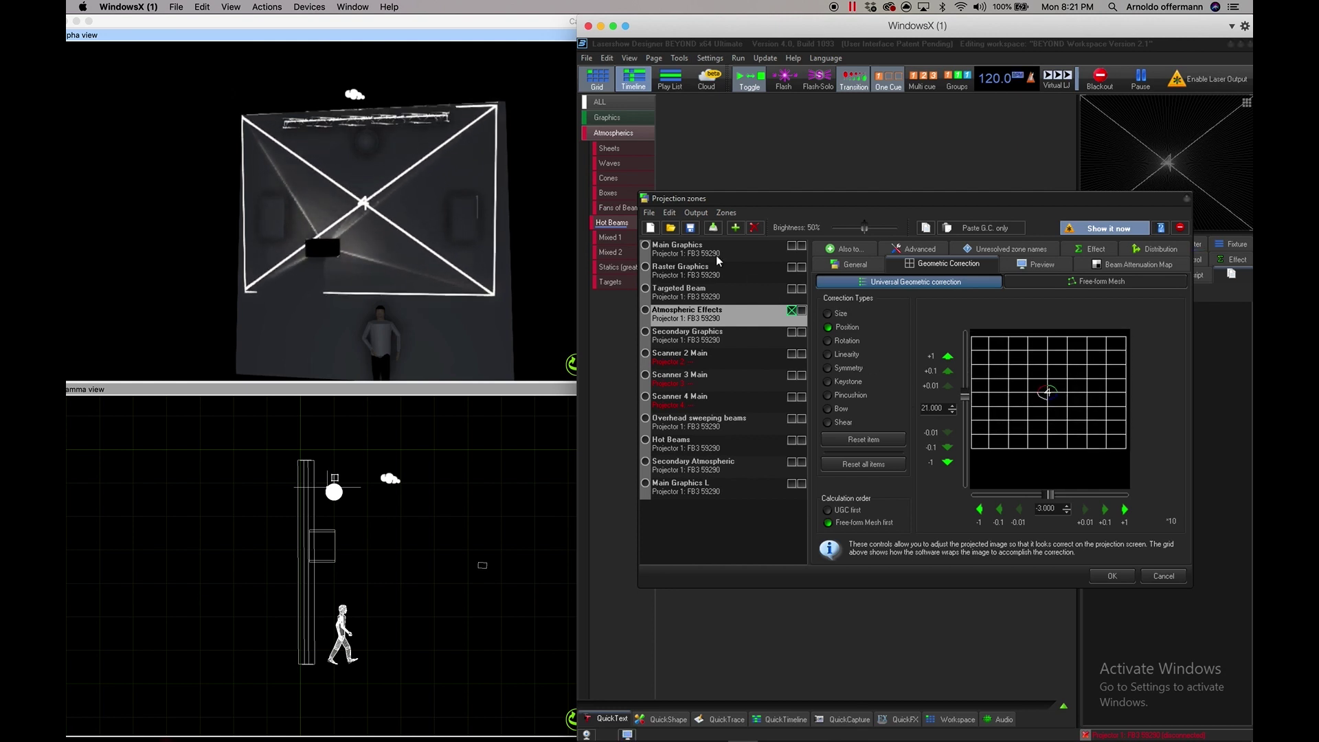
click(841, 314)
drag(988, 411, 993, 420)
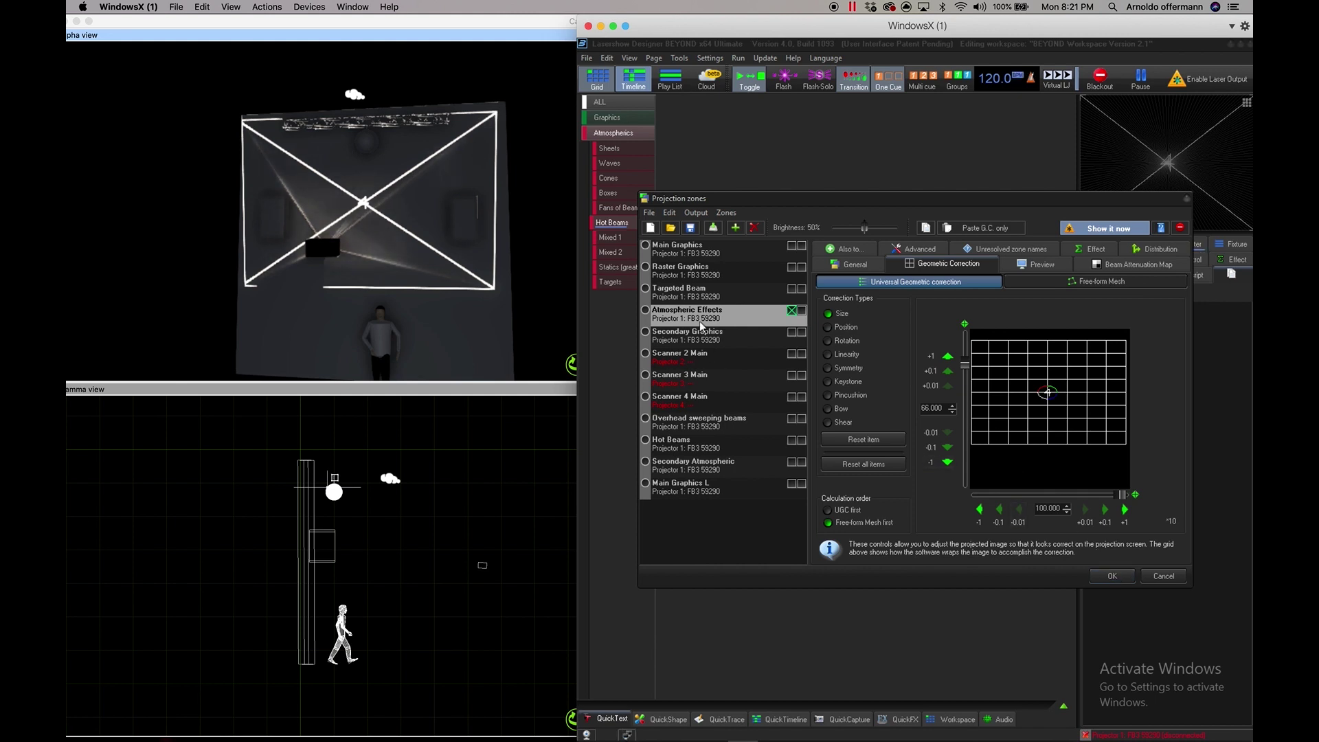
click(694, 255)
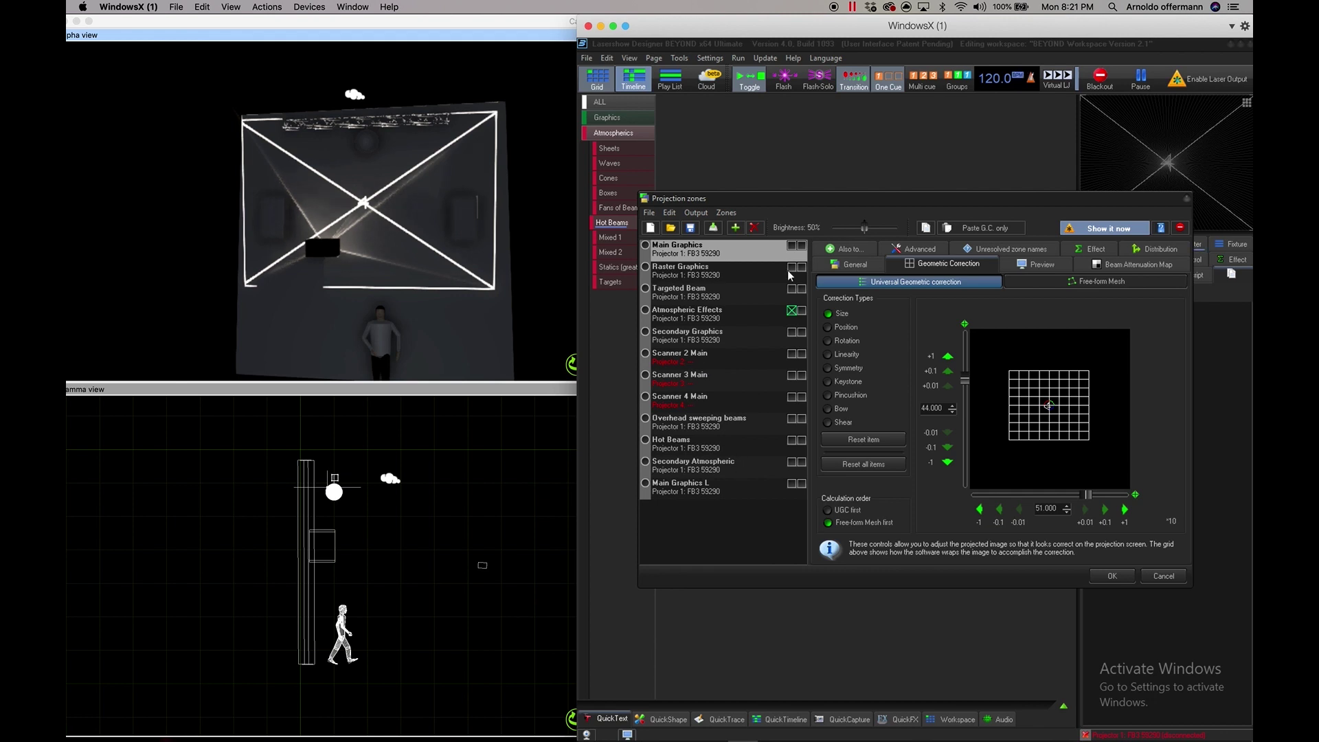
Step: Add a projection zone named 'DJ Name' and test-project its frame on stage
right_click(695, 531)
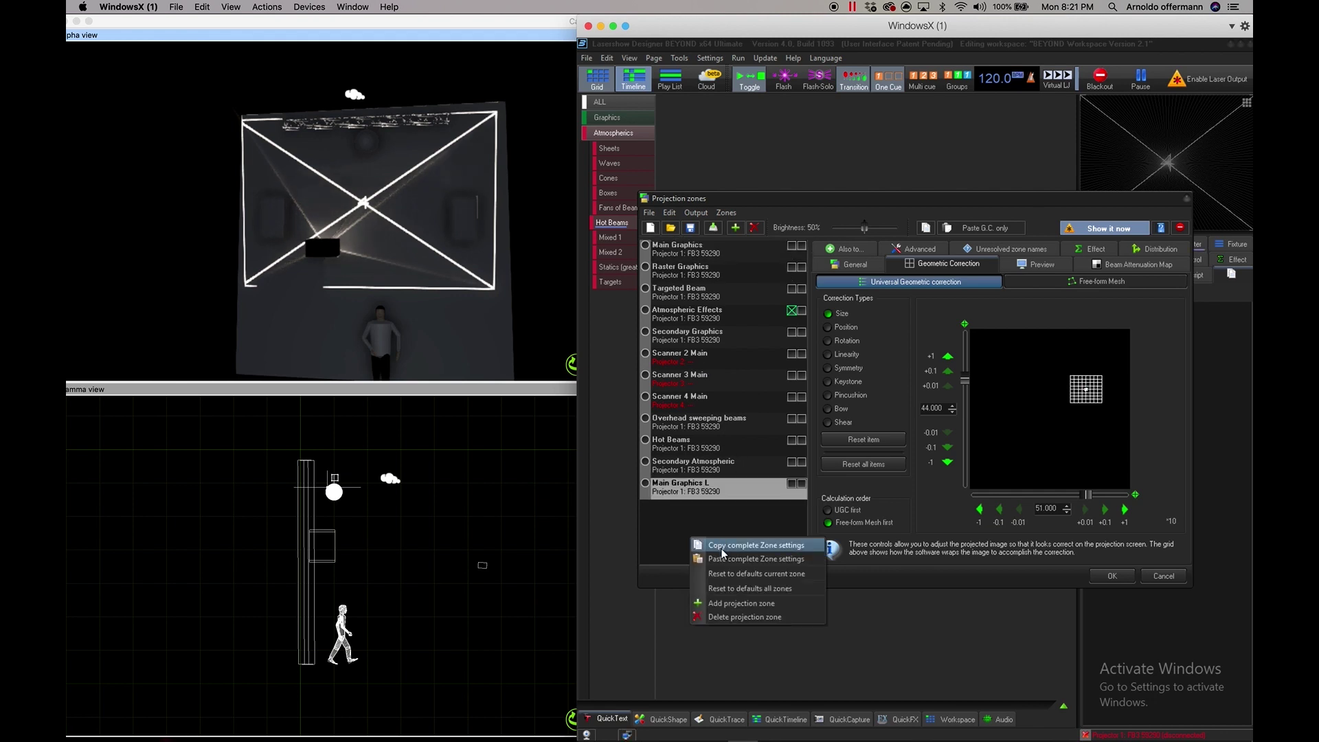
click(730, 603)
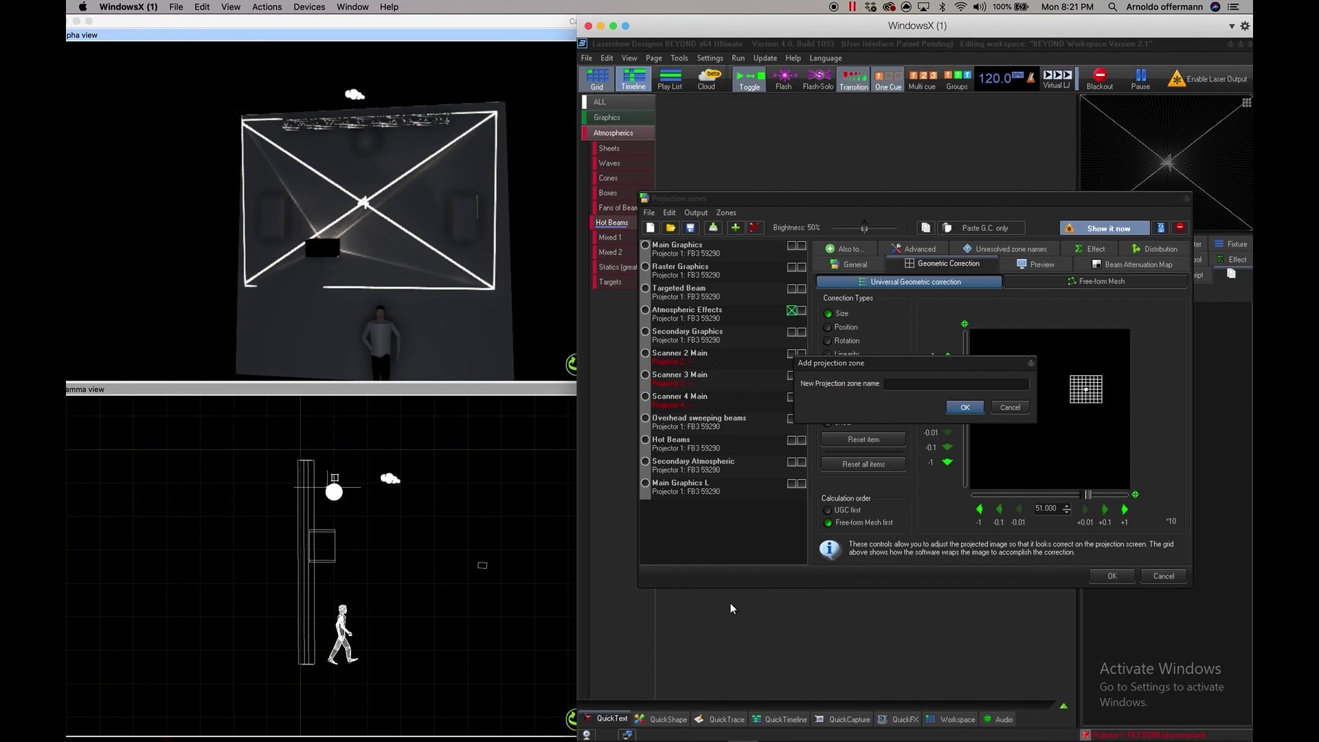
text(DJ)
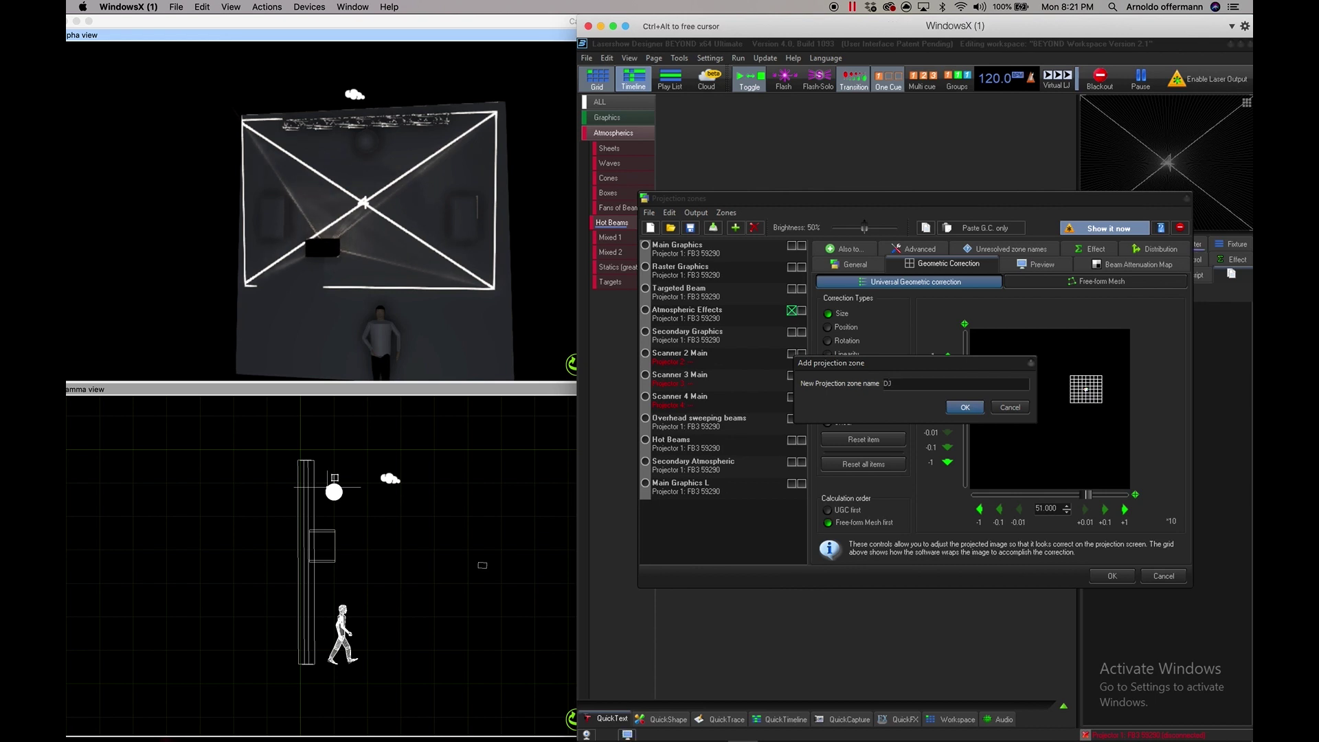
text( Name)
key(Return)
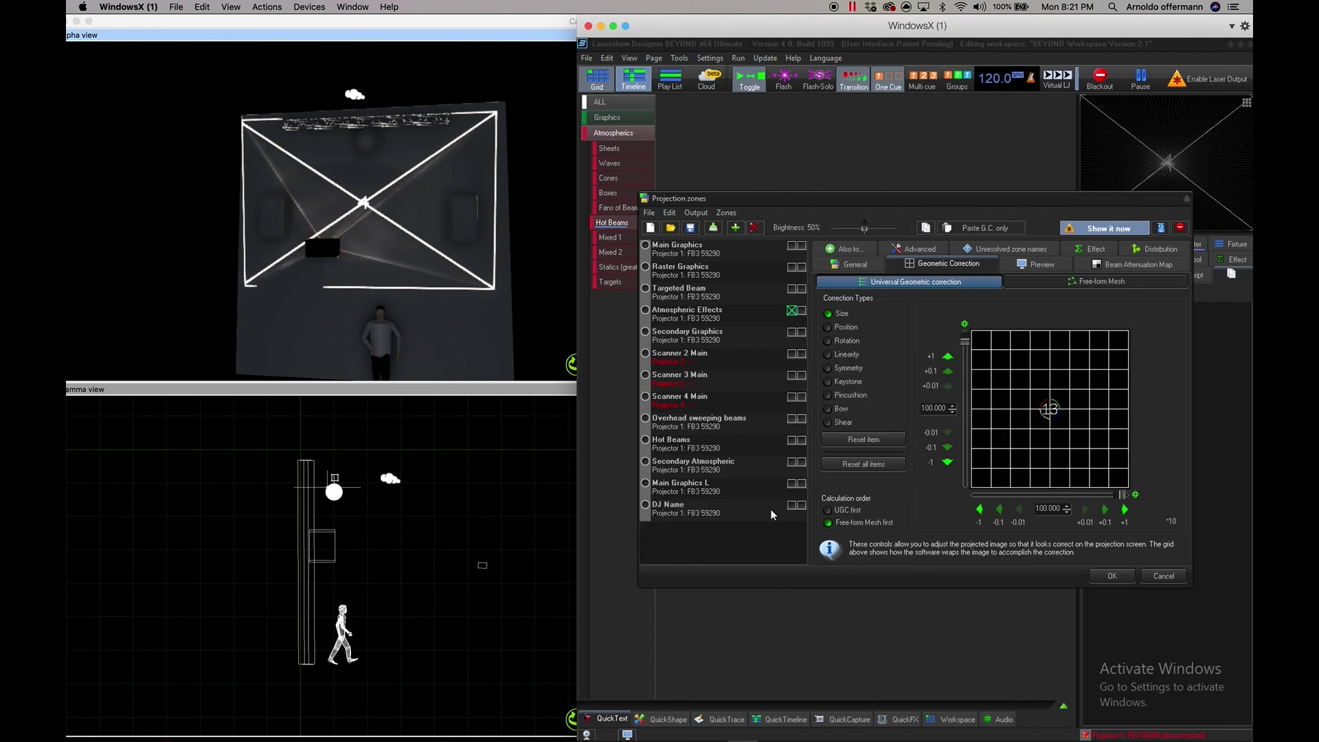
click(791, 506)
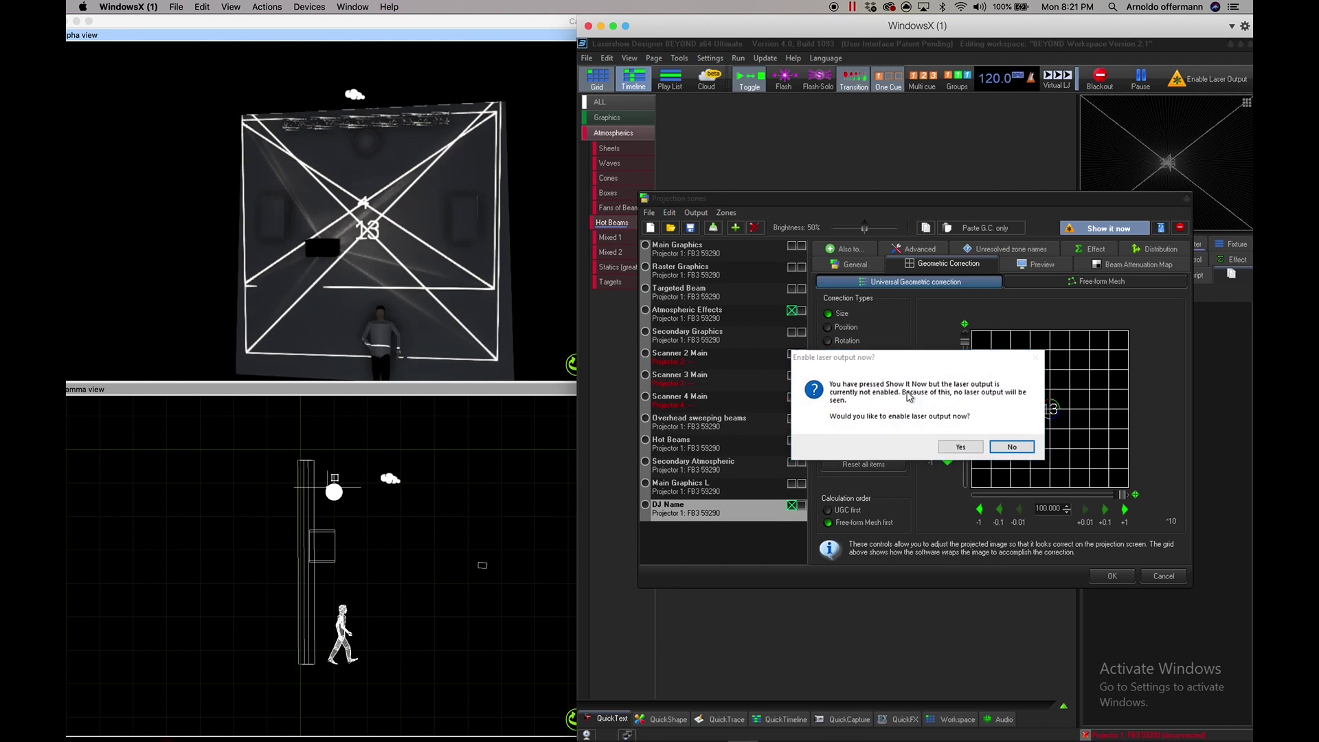
Step: Stop the Atmospheric Effects test output without enabling lasers and select the DJ Name zone
click(957, 445)
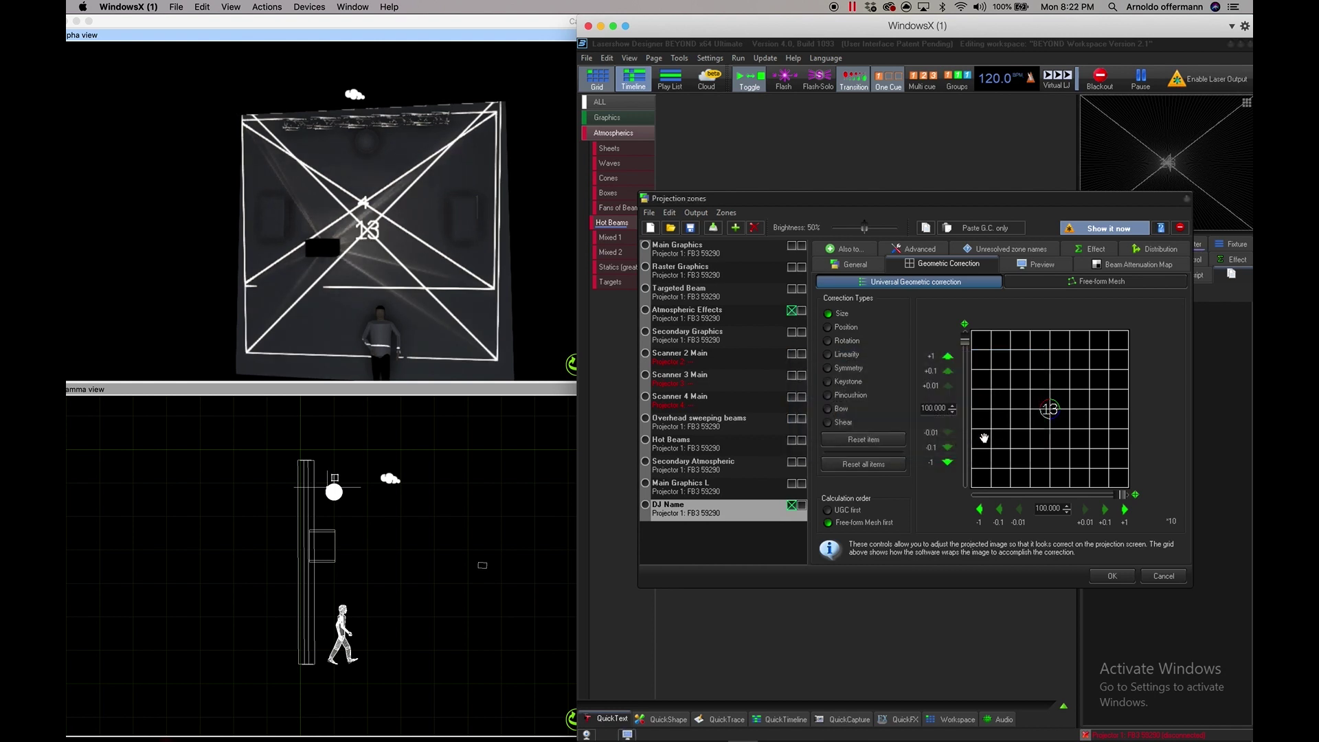
click(791, 310)
click(1016, 446)
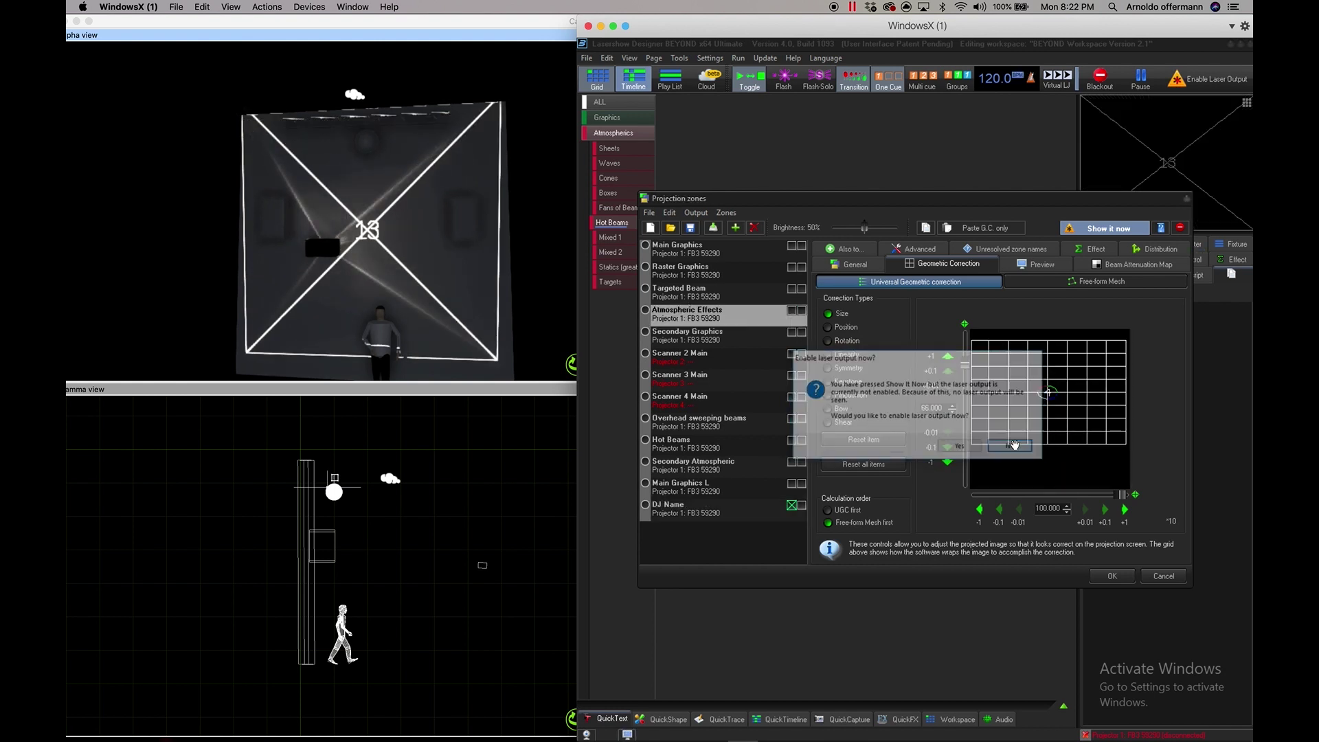
click(734, 503)
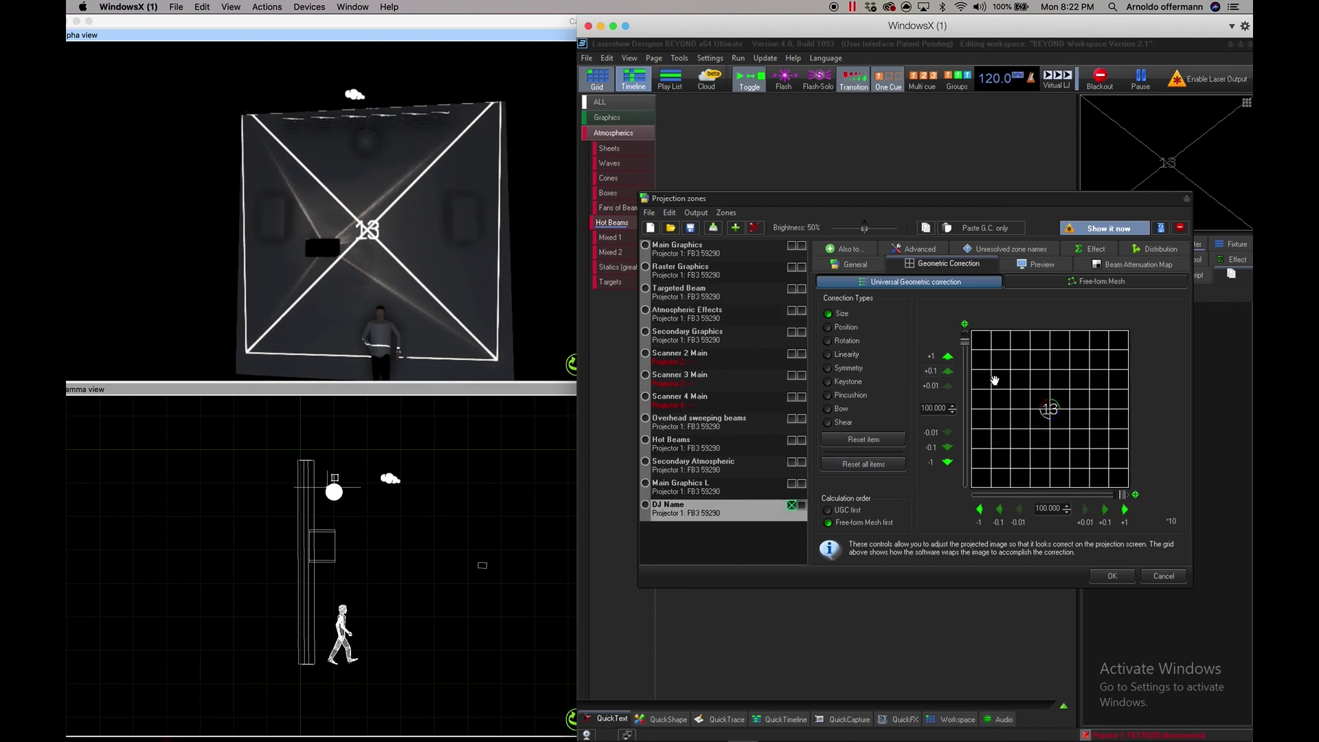
Step: Shrink, flatten and lower the DJ Name zone above the DJ, then apply with OK
drag(1066, 371, 1016, 419)
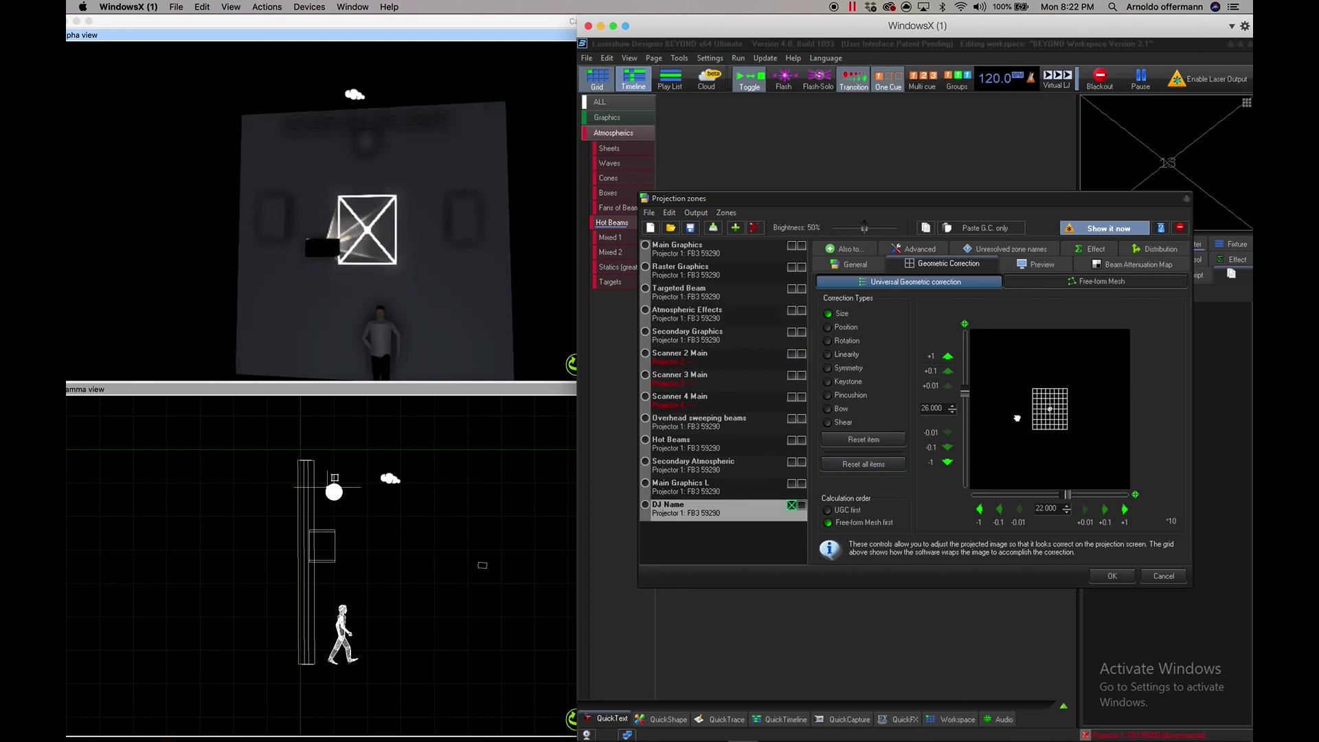
click(845, 328)
mouse_move(1049, 407)
mouse_down()
mouse_move(1041, 424)
mouse_move(1075, 422)
mouse_move(1058, 420)
mouse_up()
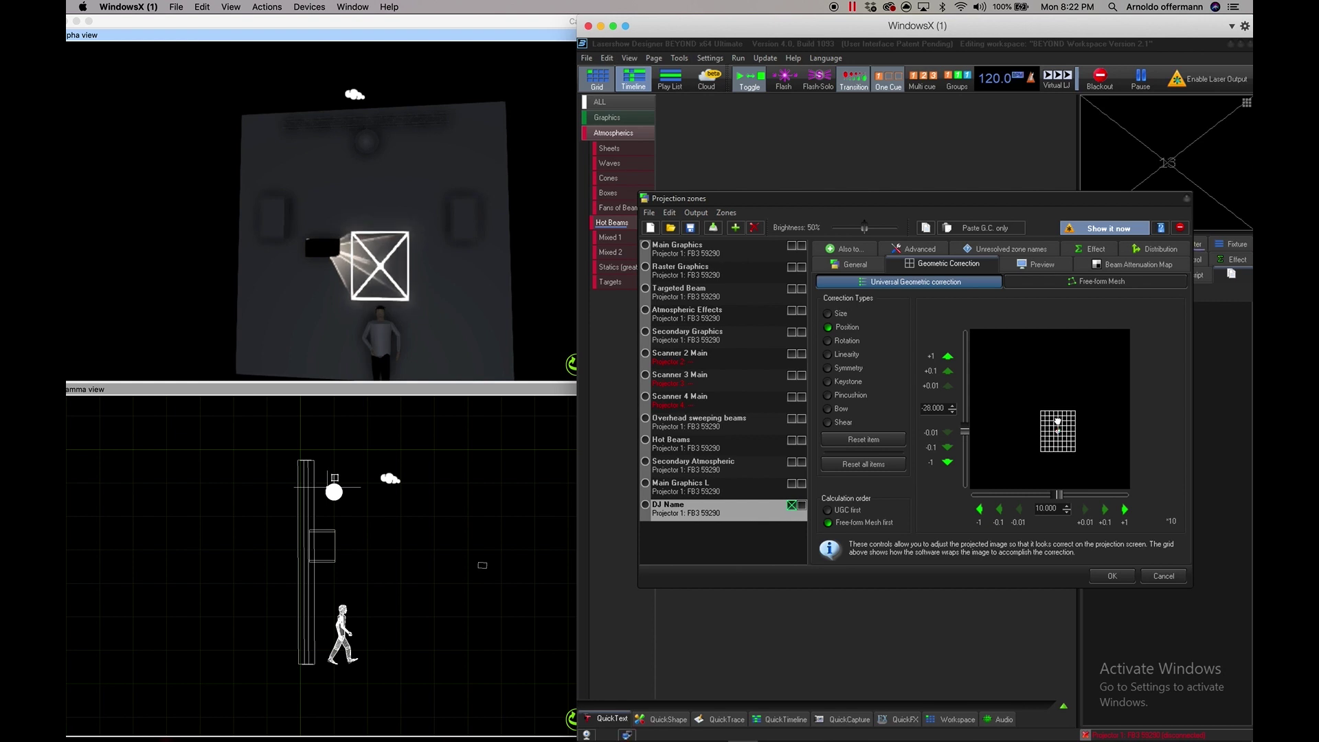
click(828, 314)
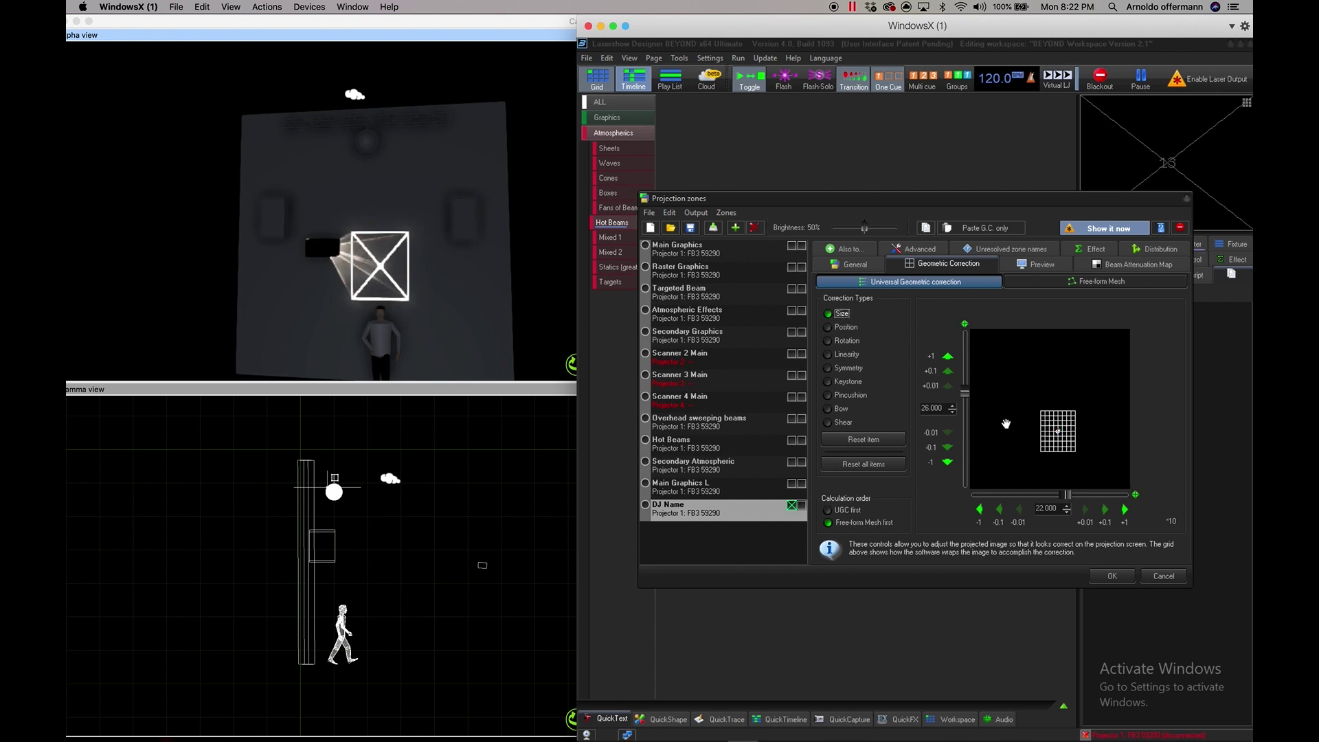
drag(1050, 429, 1044, 437)
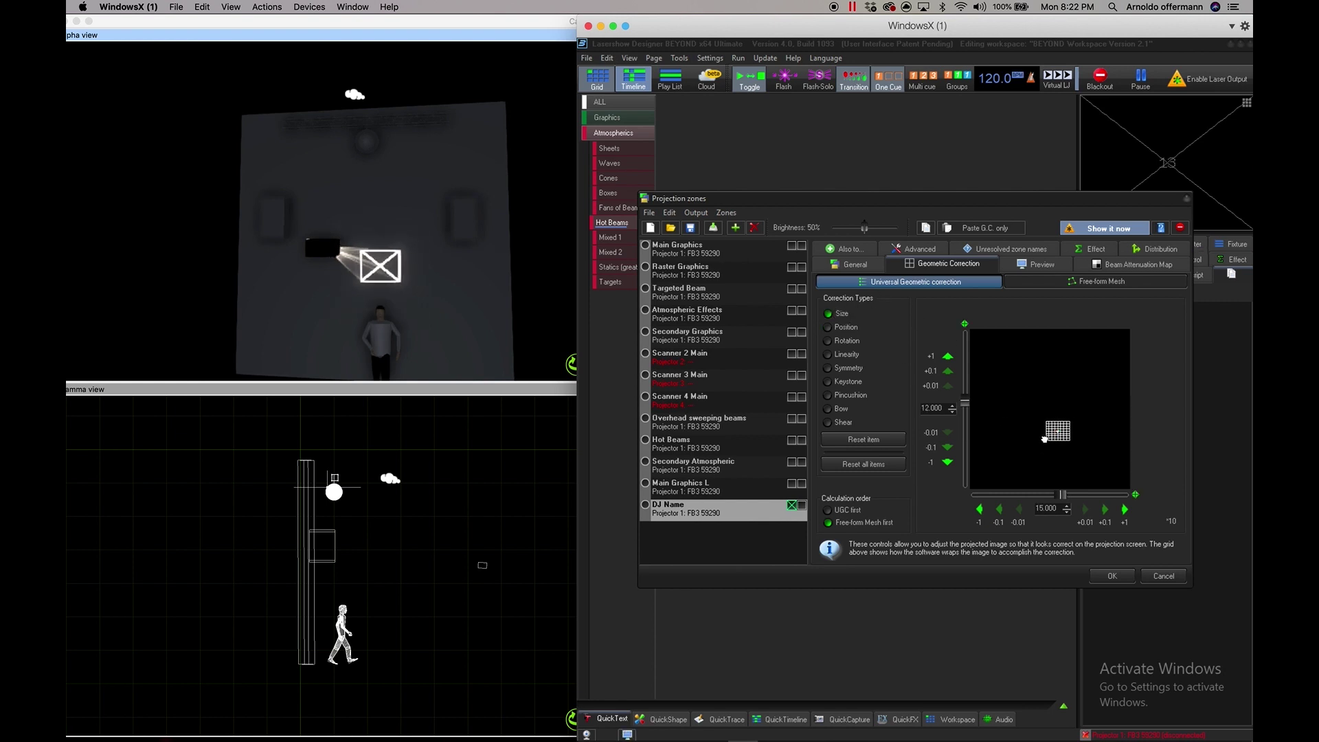
click(846, 327)
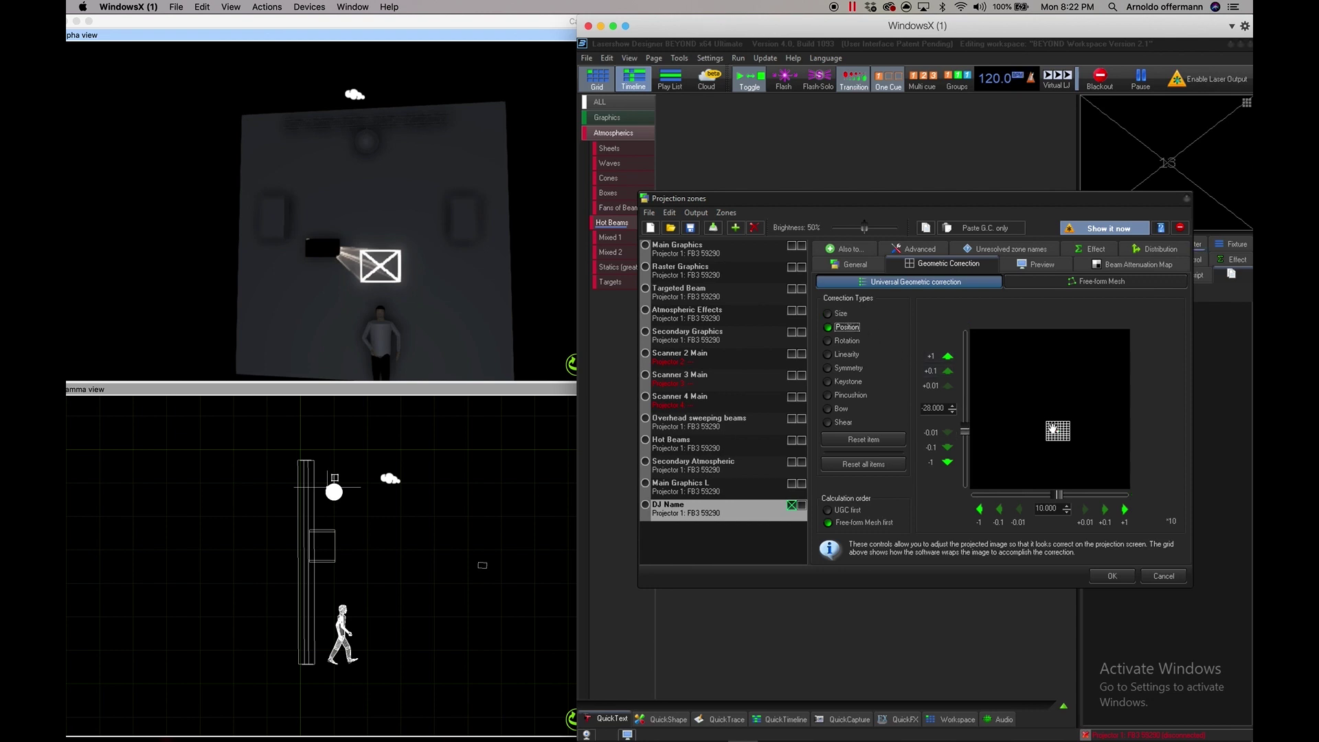
drag(1051, 428, 1052, 436)
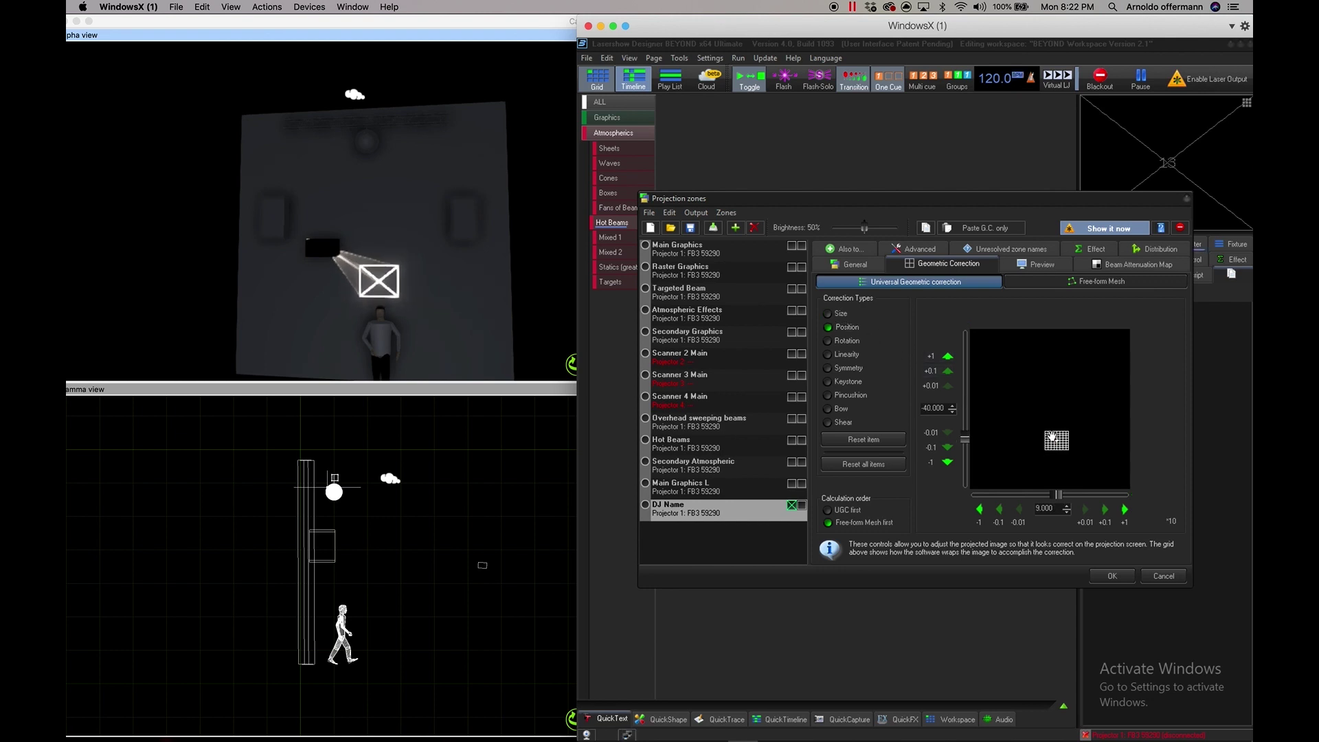
click(1104, 575)
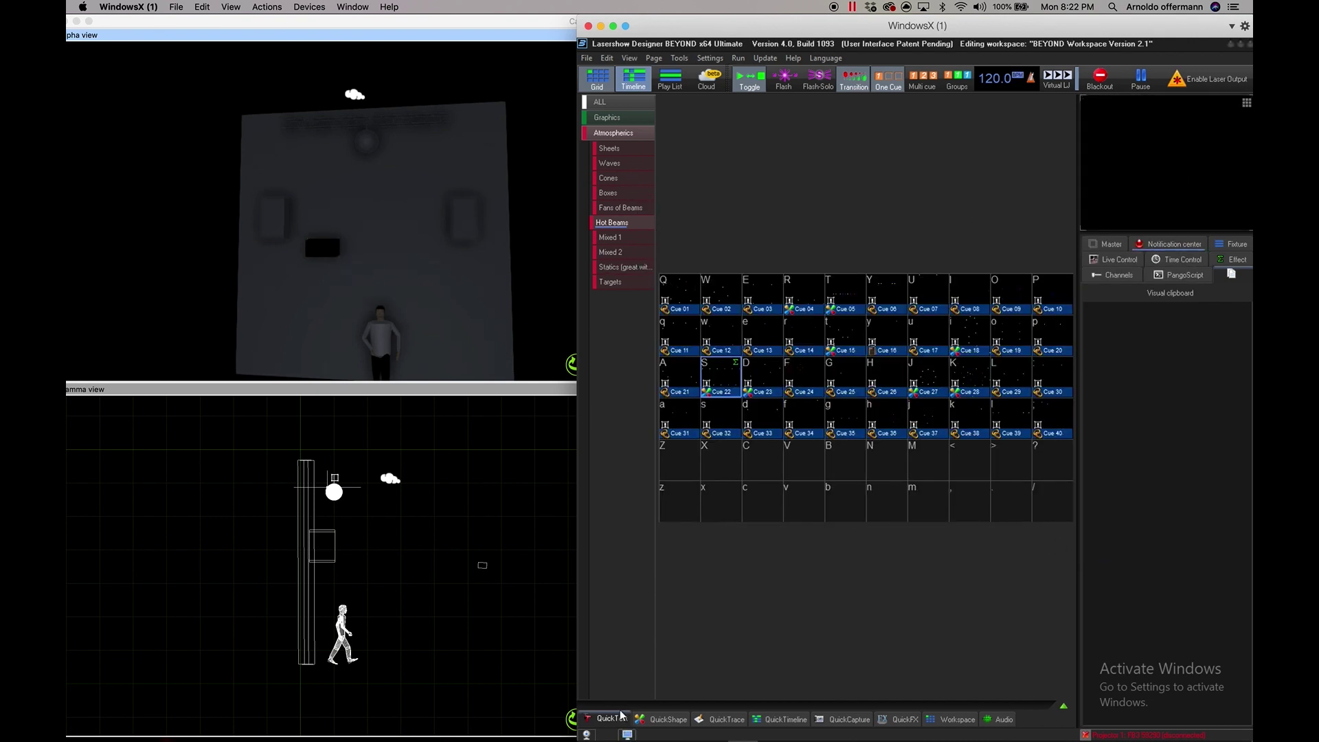
Step: Play the Graphics cues A toast, Cocktail and Clap 2
click(608, 118)
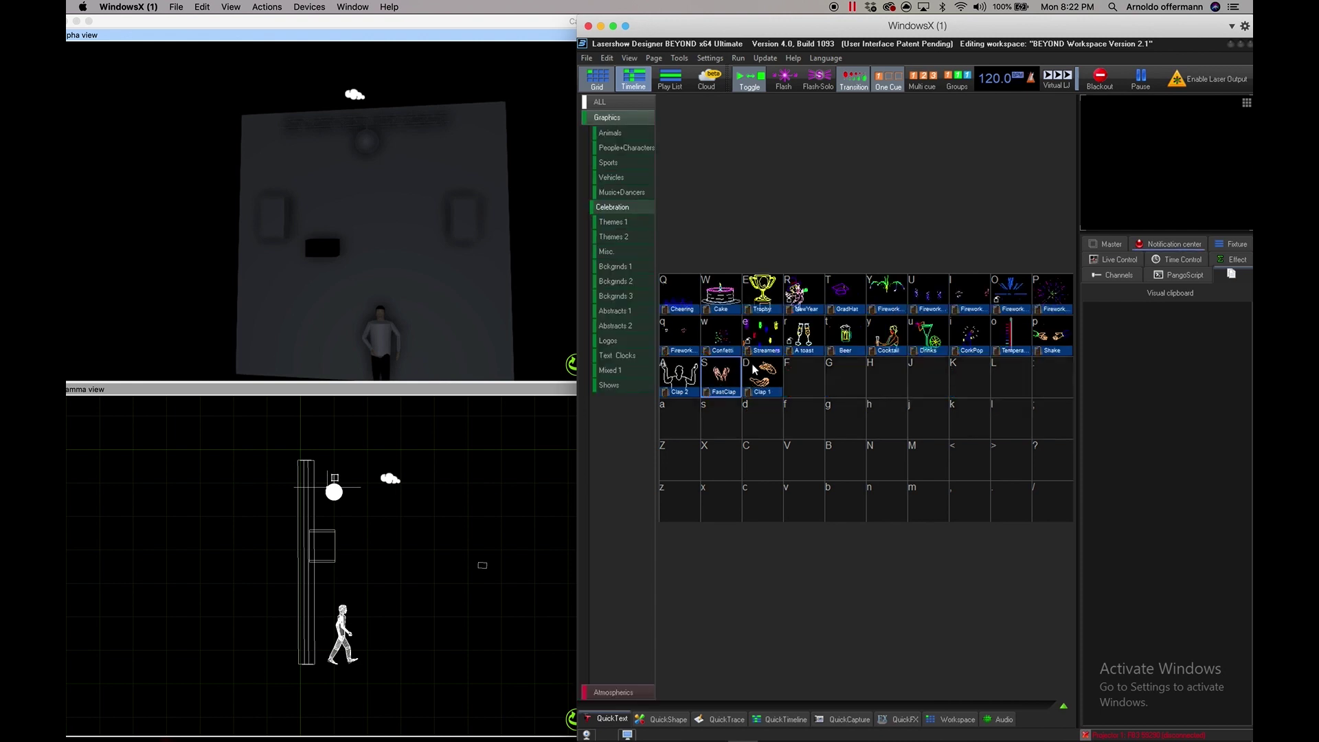
key(r)
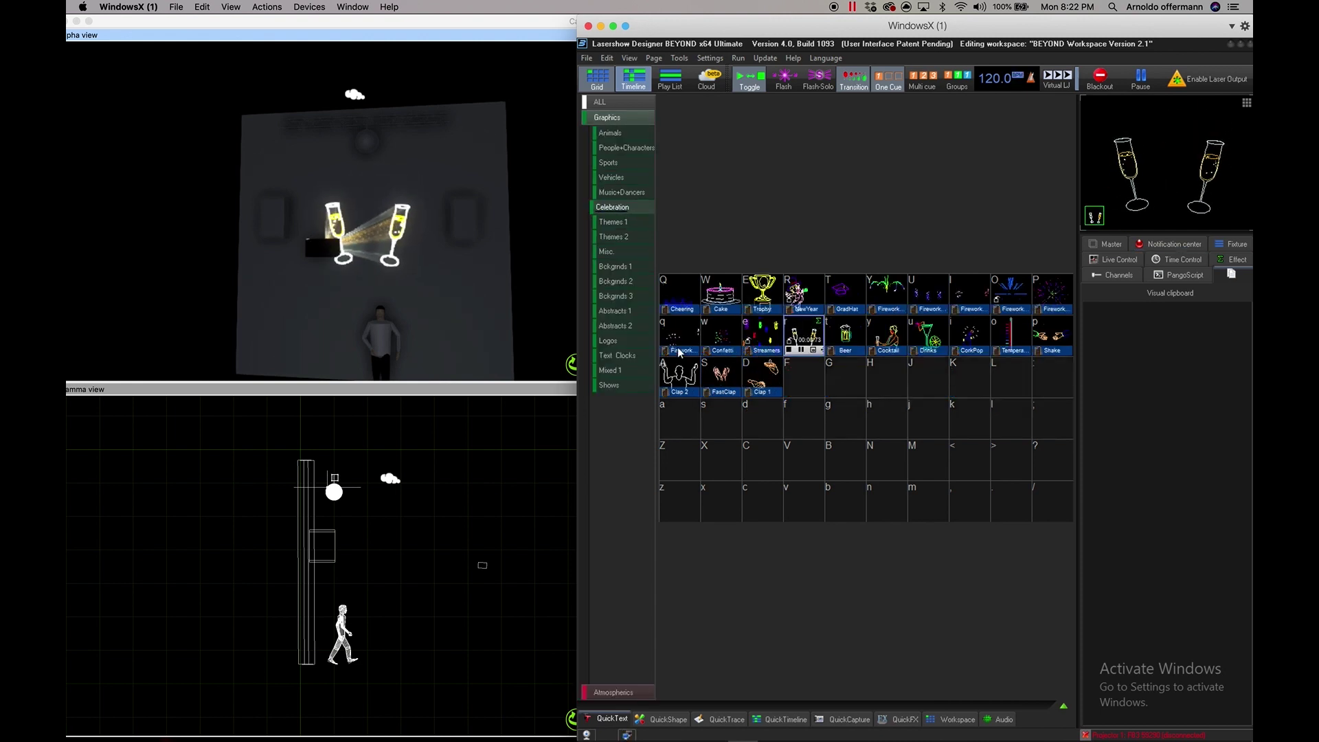
key(y)
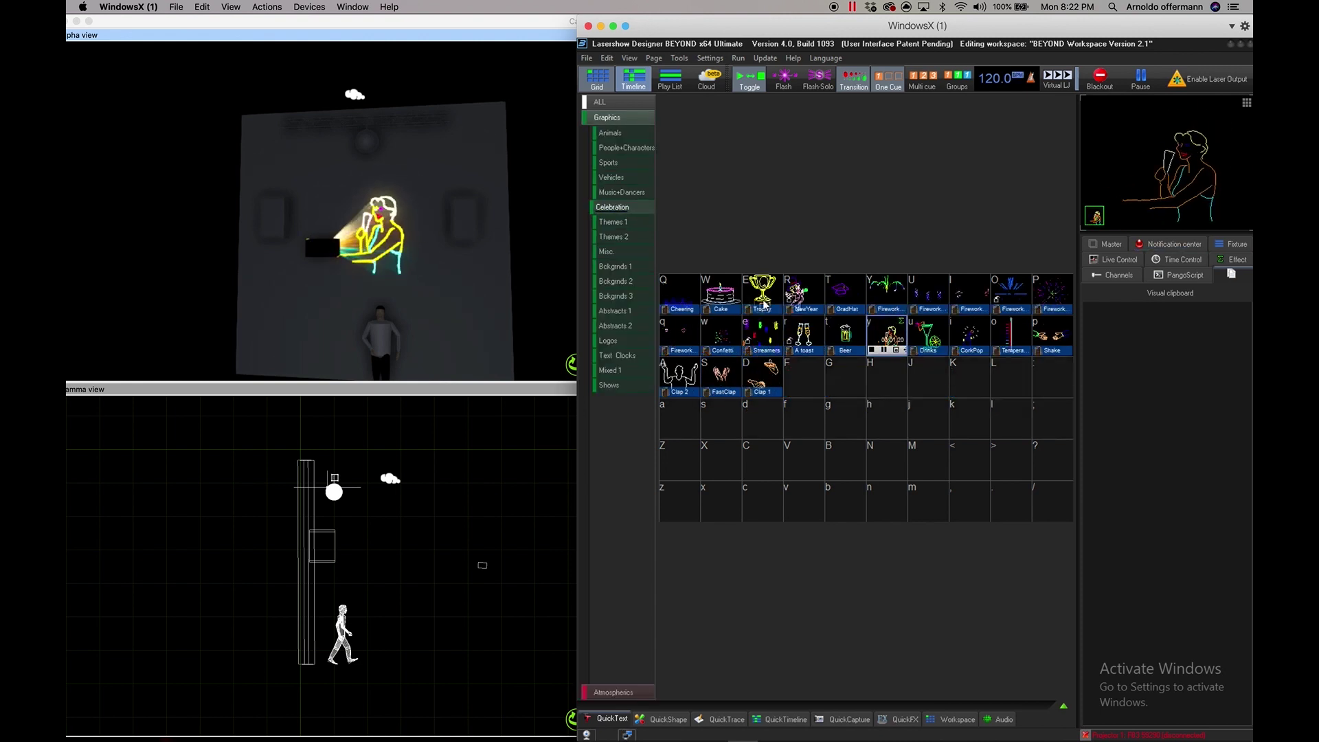
click(680, 368)
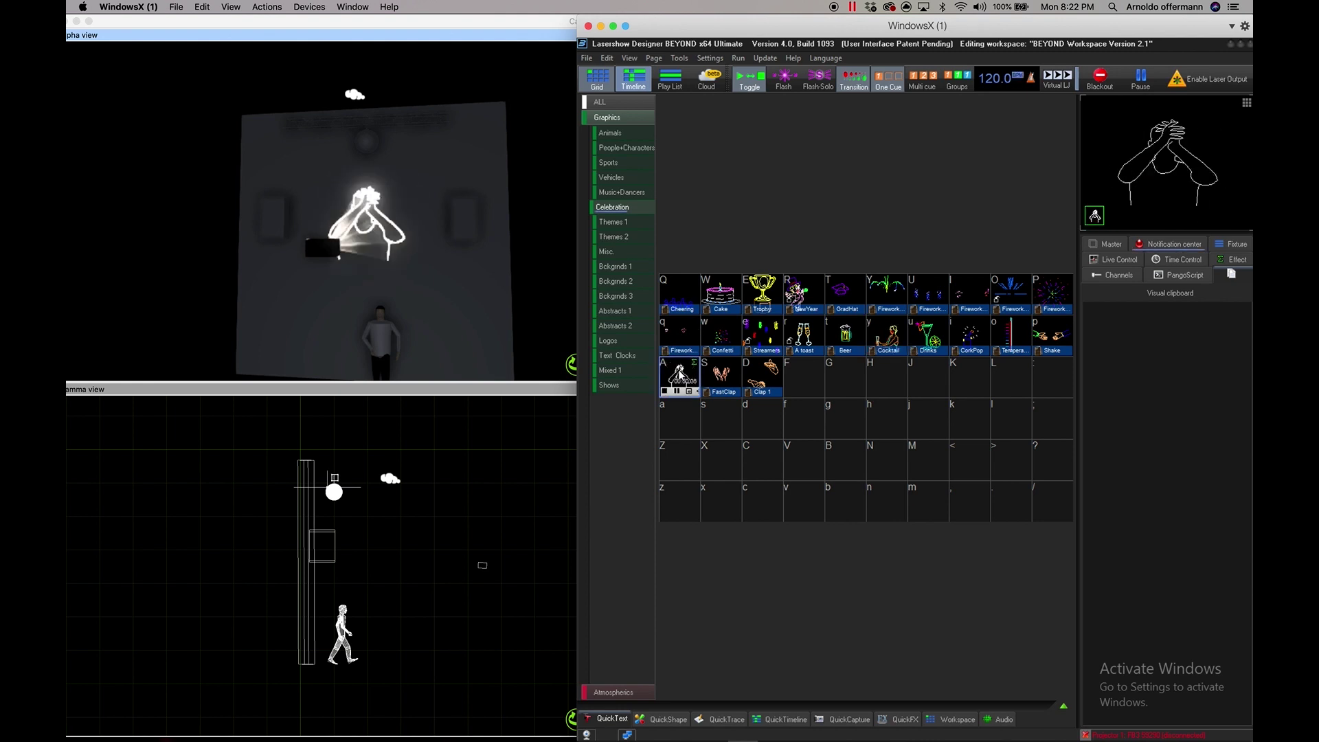
Step: Play atmospheric Cue 23, cone Cue 13 and hot beam Cue 27
click(609, 687)
click(752, 363)
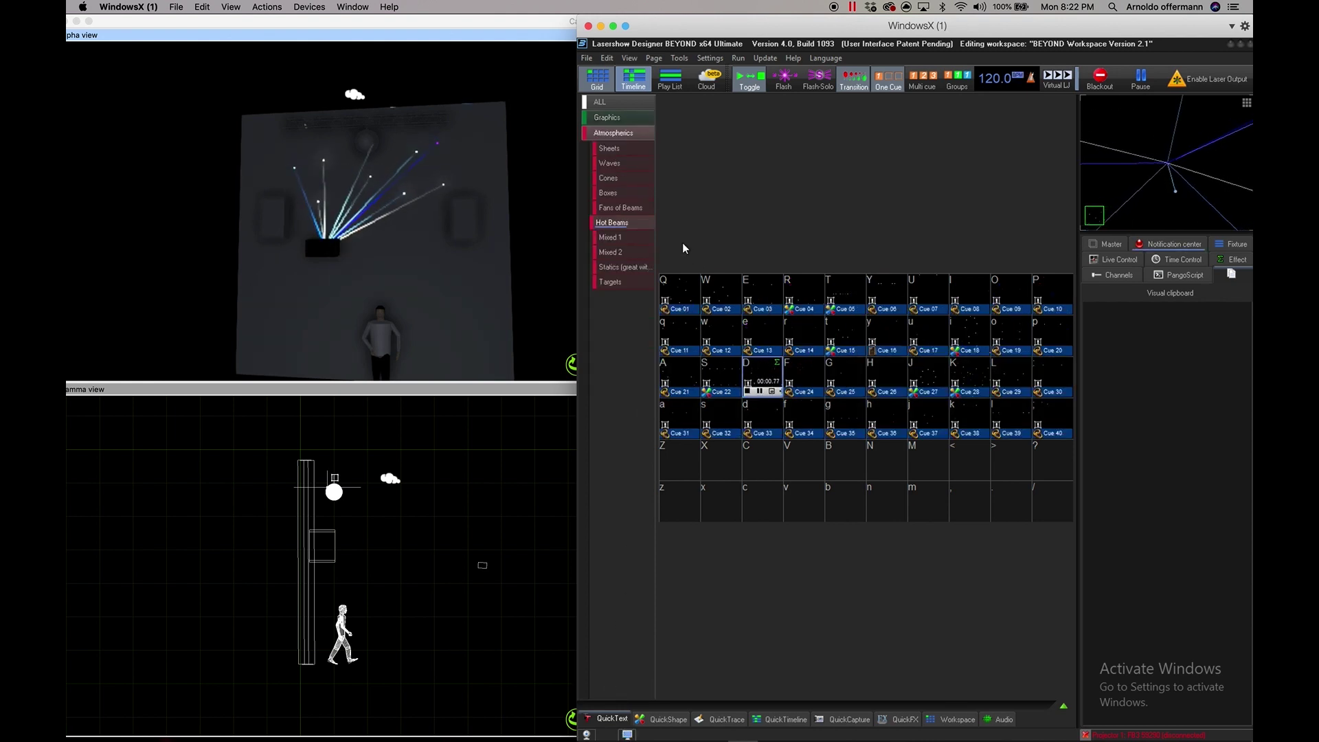
click(608, 178)
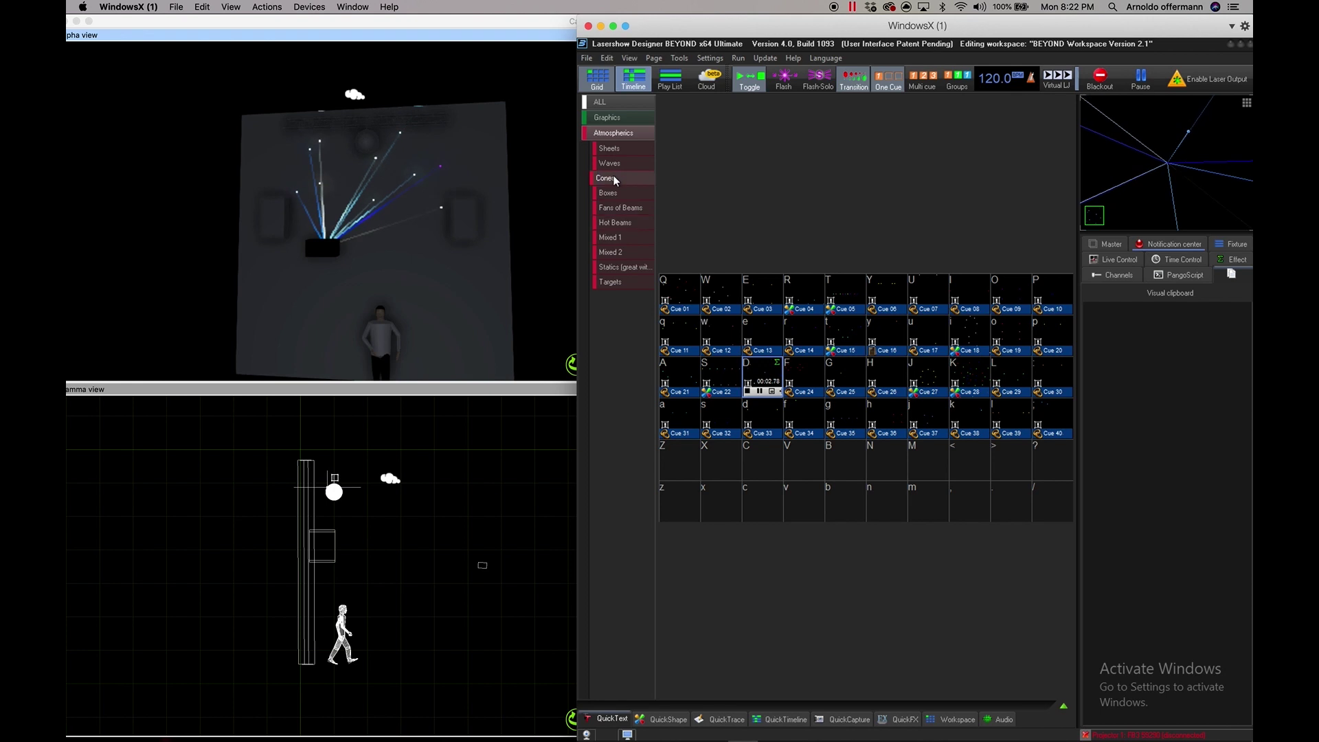
click(756, 335)
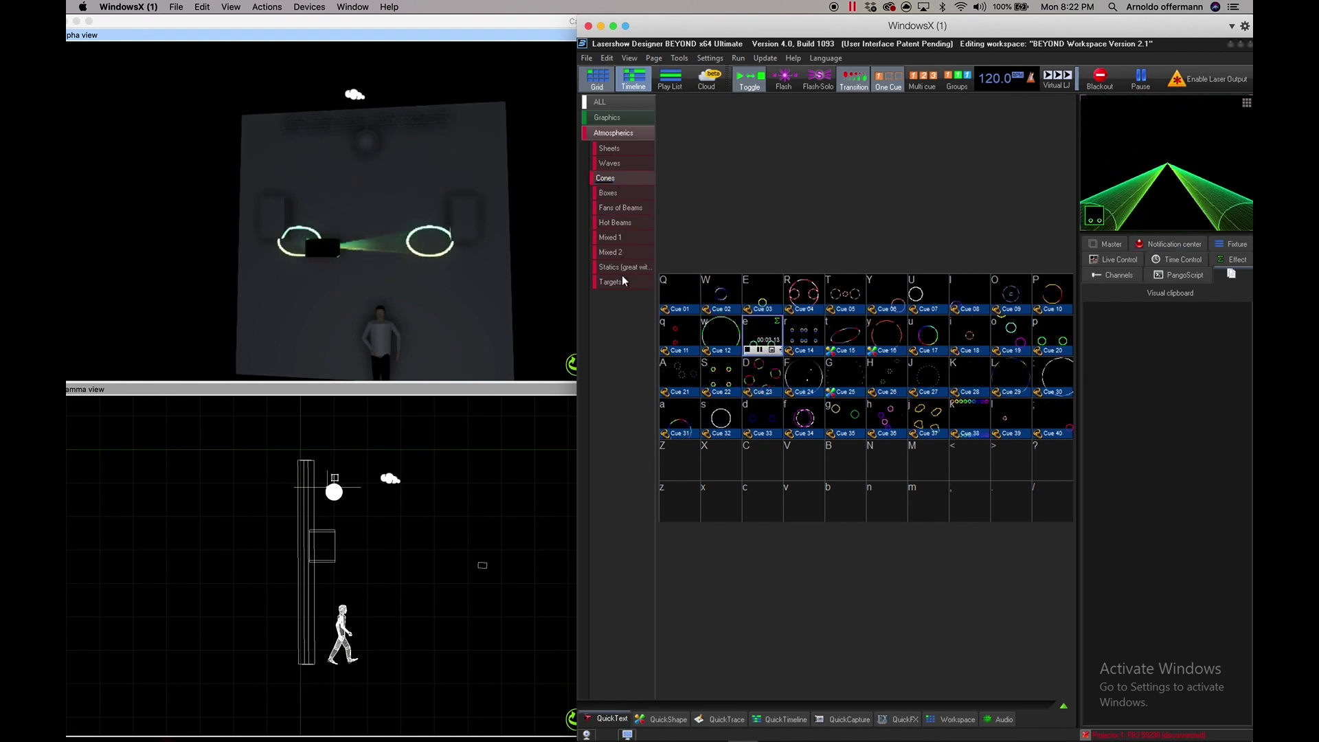
click(615, 222)
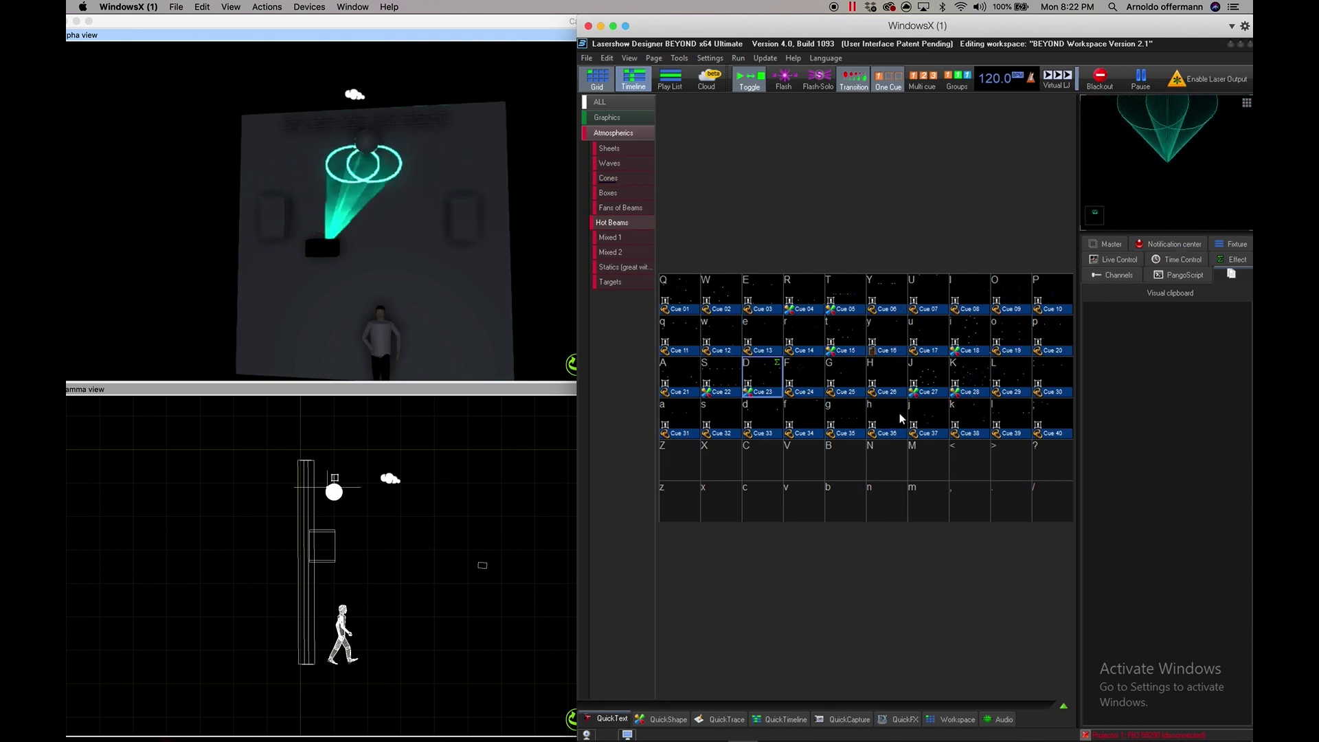
click(936, 372)
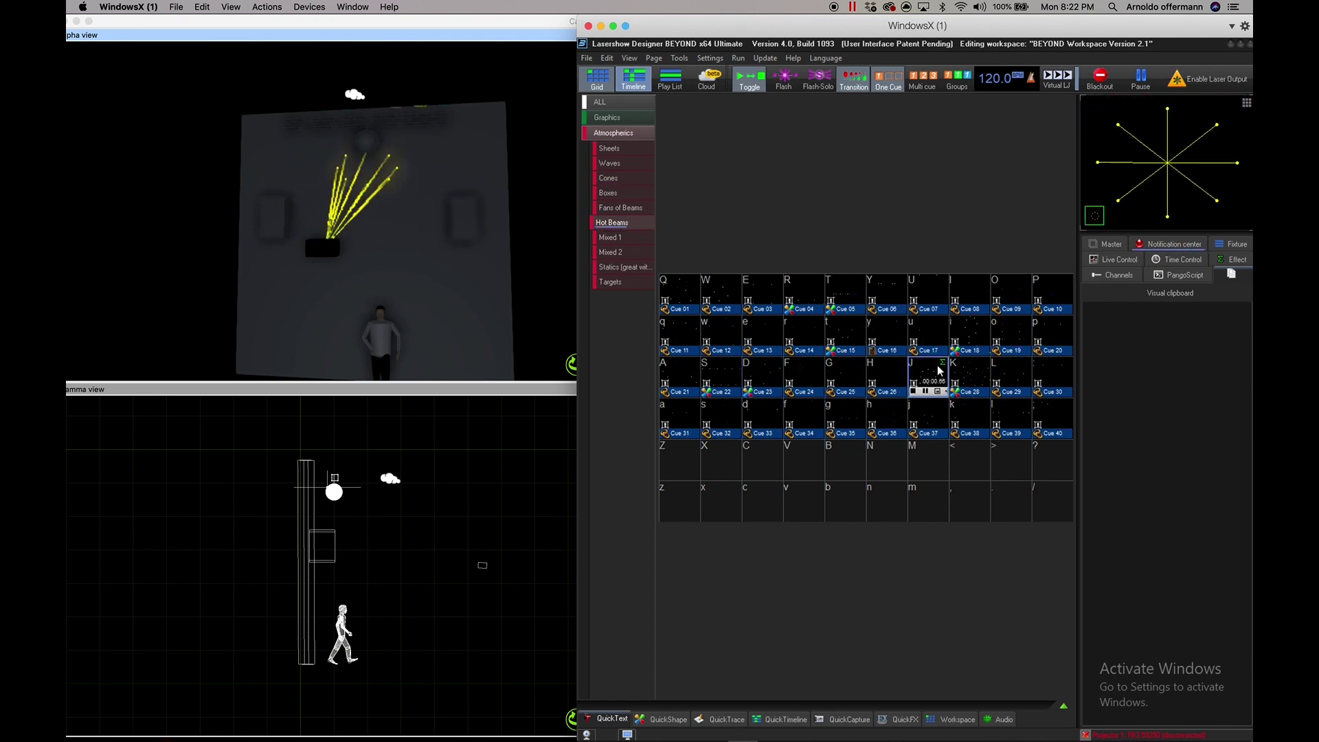
click(714, 58)
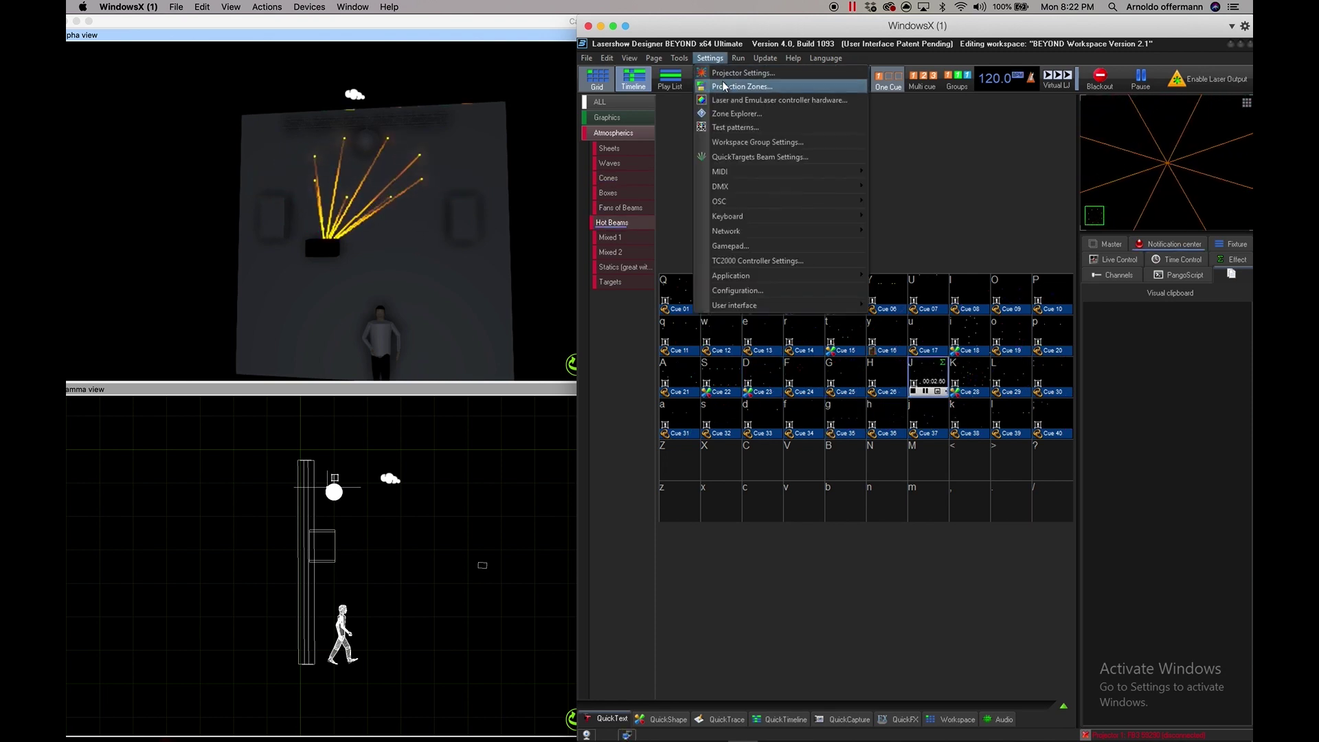
Step: Review the Hot Beams zone's geometric correction in Projection Zones and apply with OK
click(725, 87)
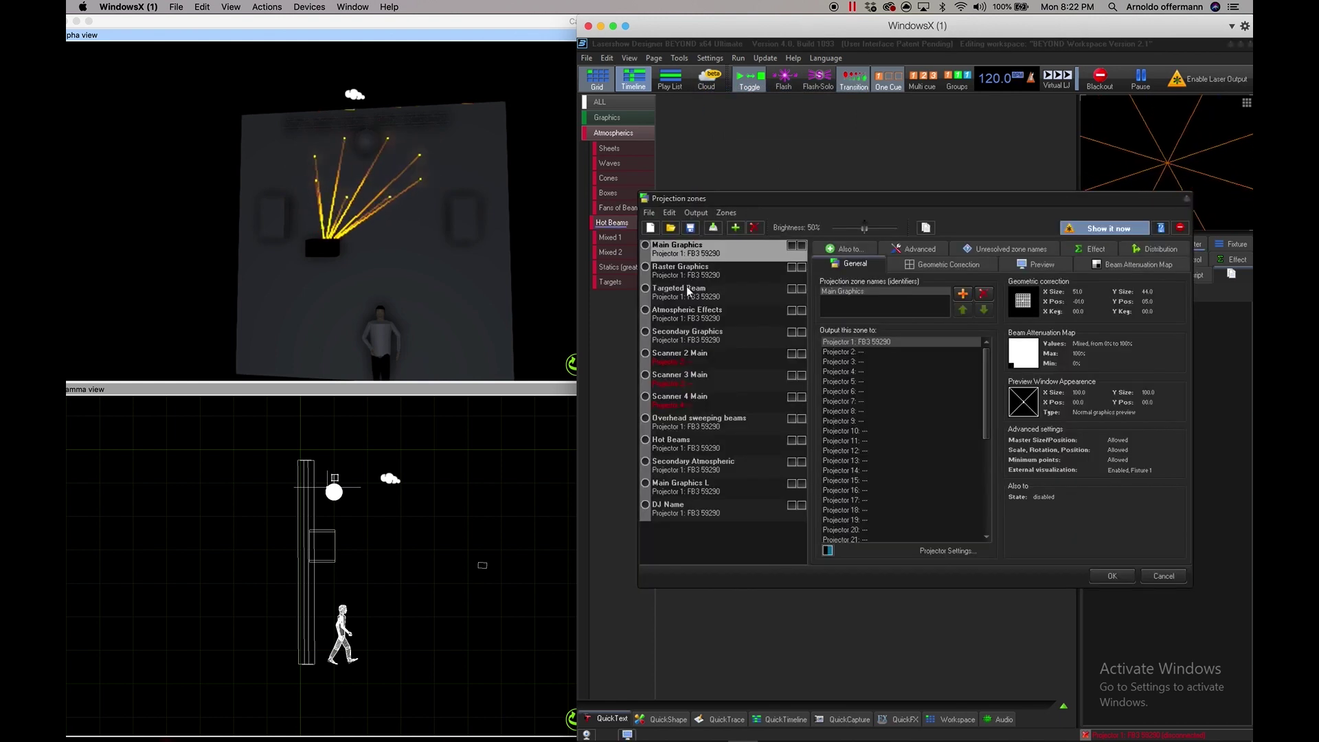
click(685, 290)
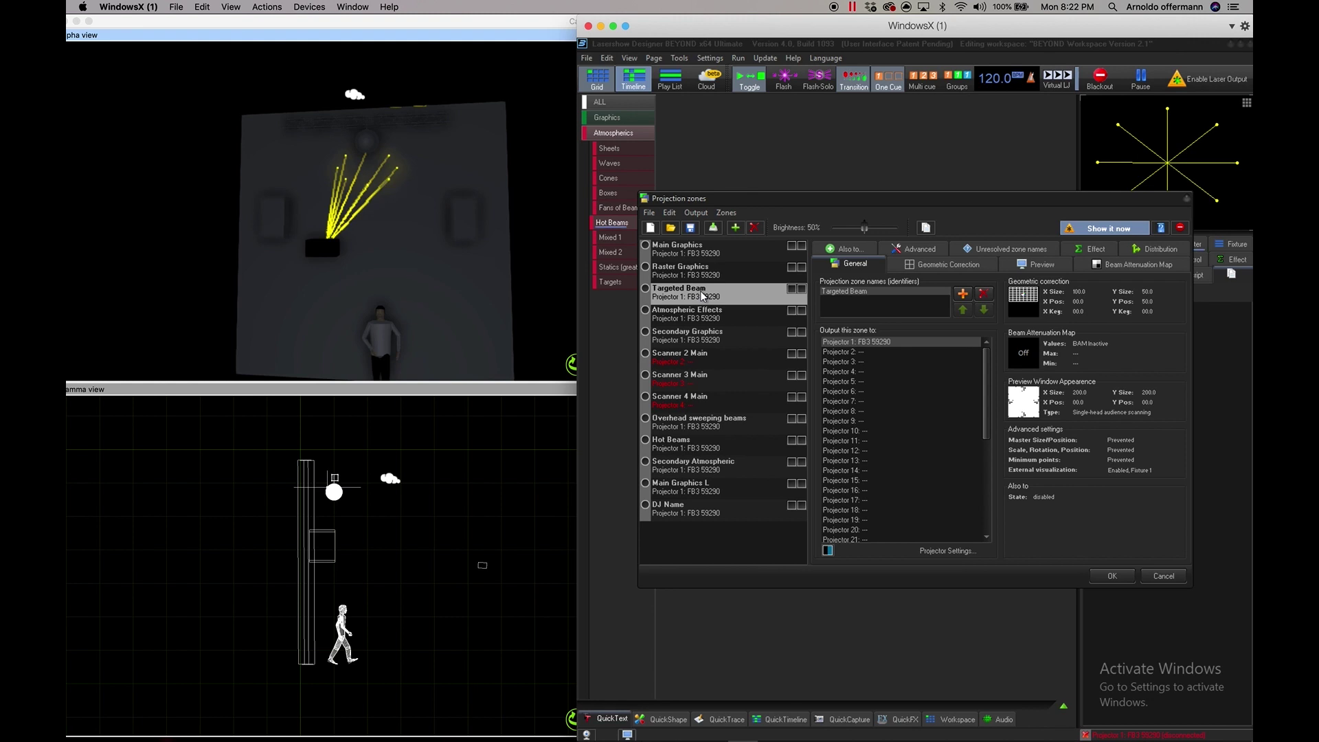
click(694, 319)
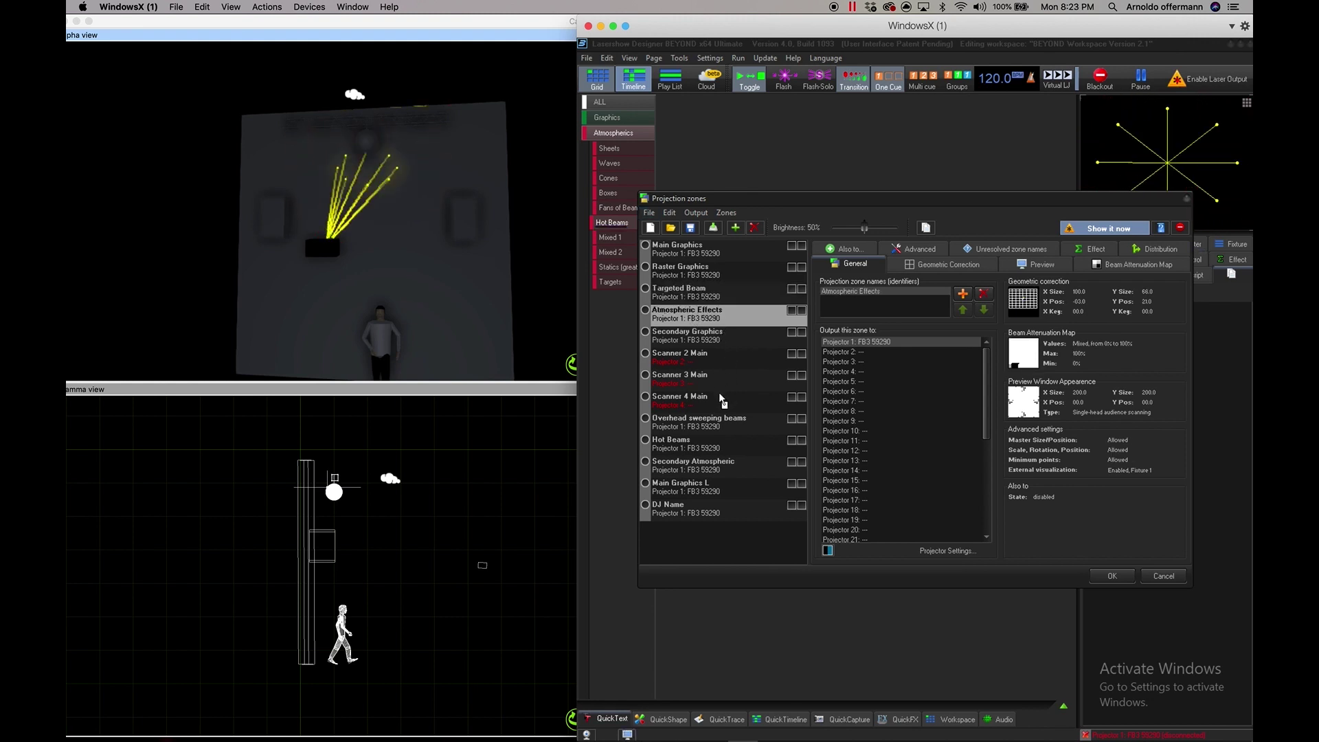
click(708, 447)
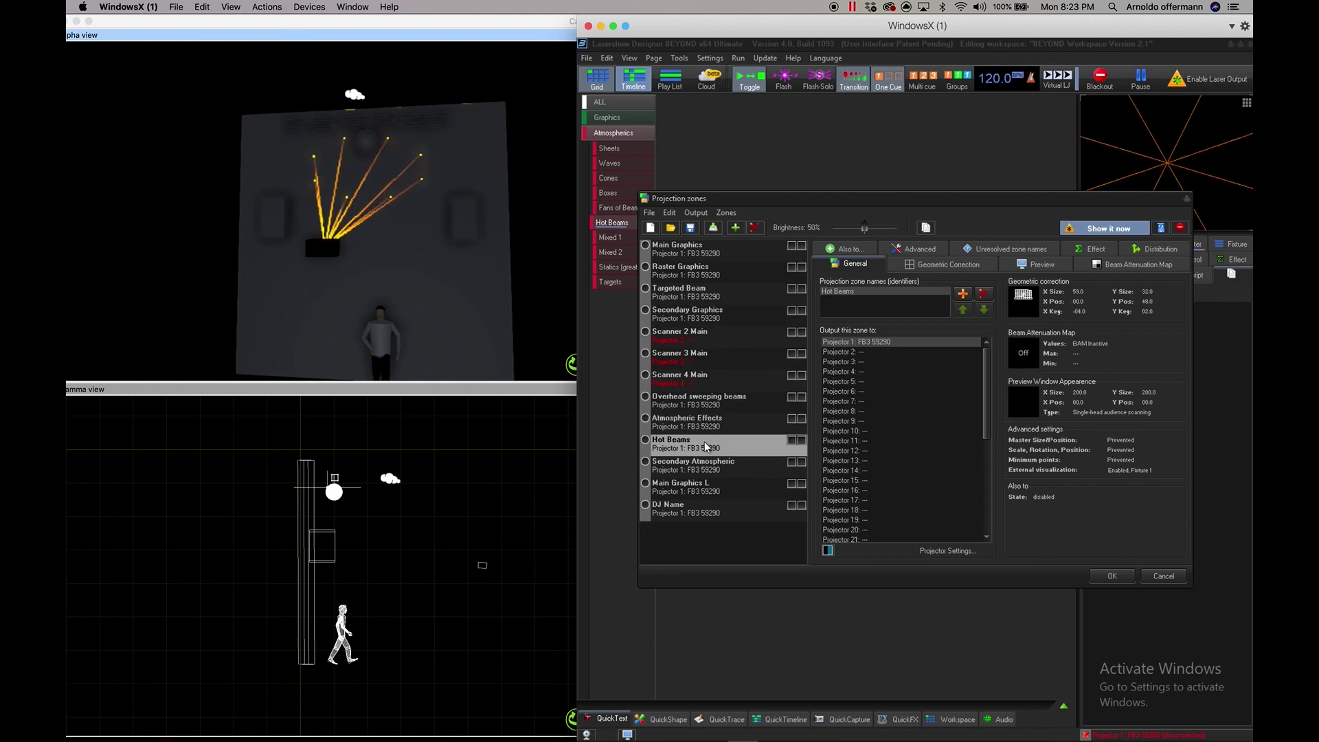
click(922, 262)
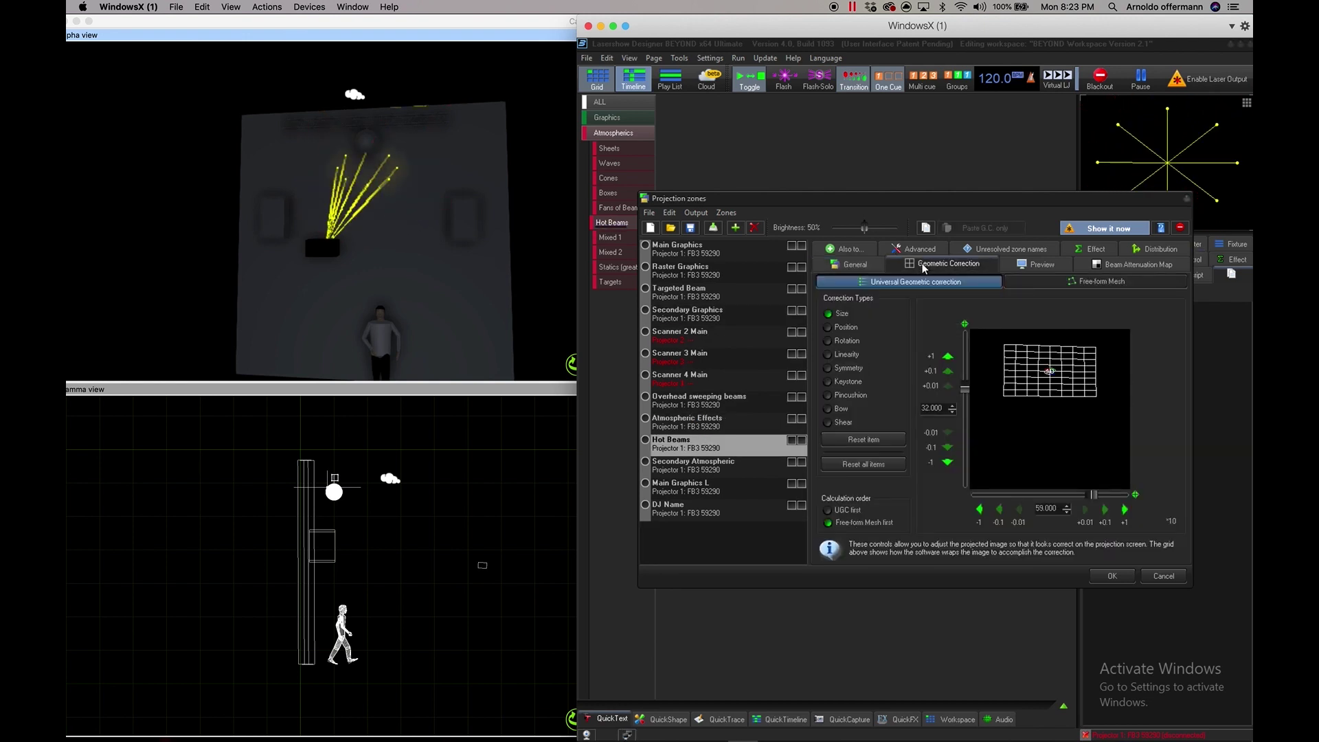
click(1109, 577)
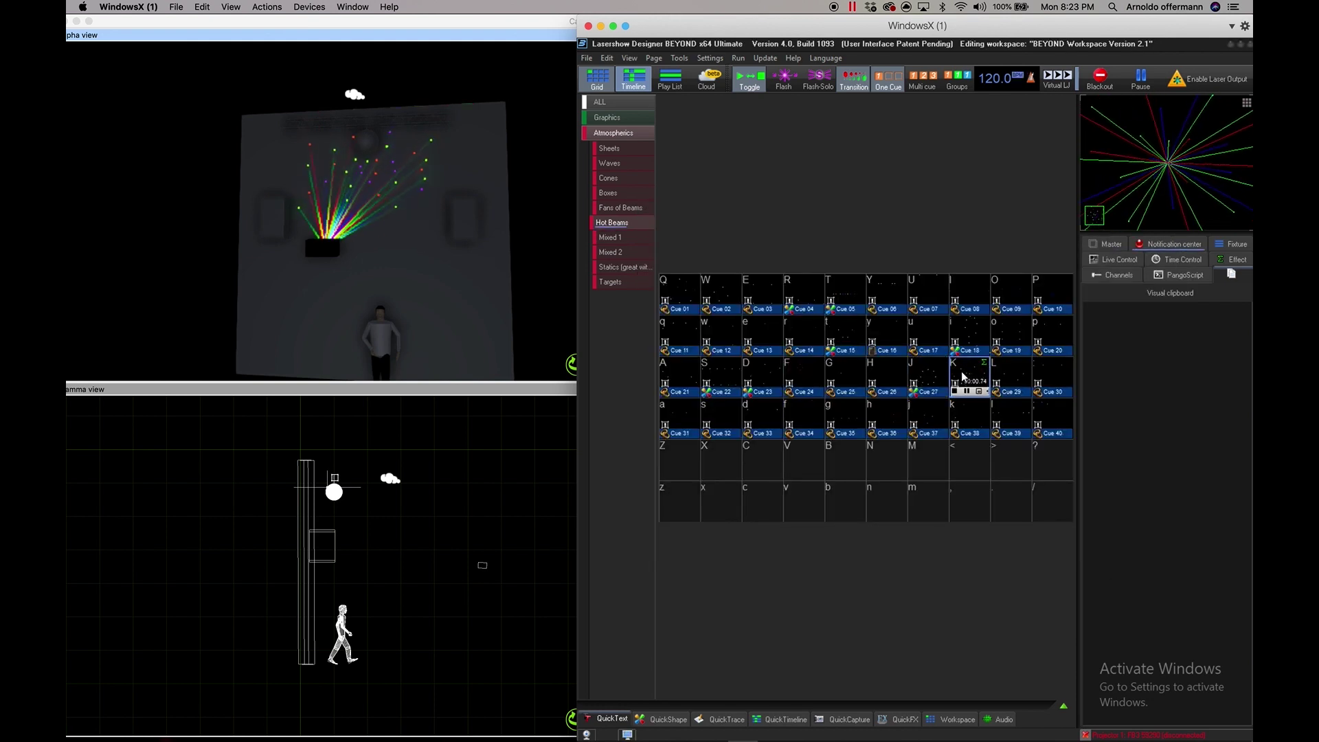
Step: Preview Graphics cues, playing FastClap and then the A toast cue
click(615, 117)
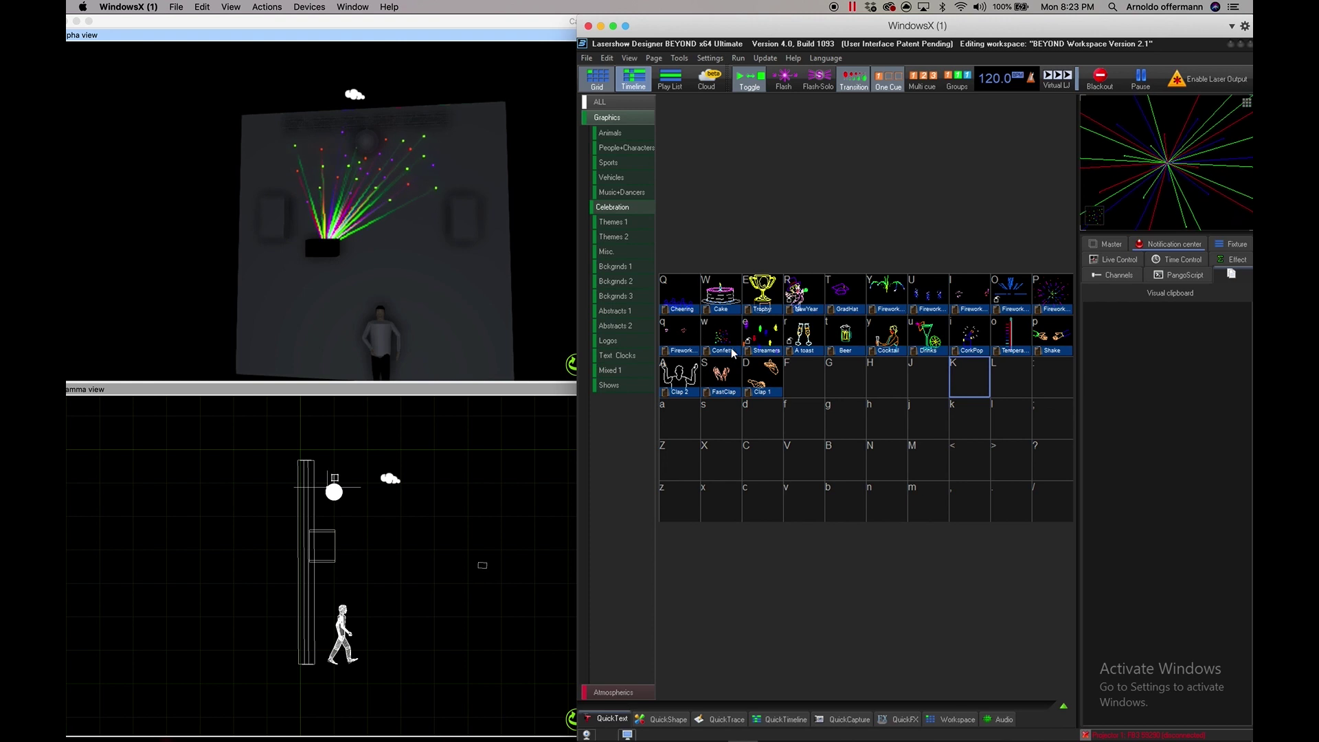
click(722, 376)
key(r)
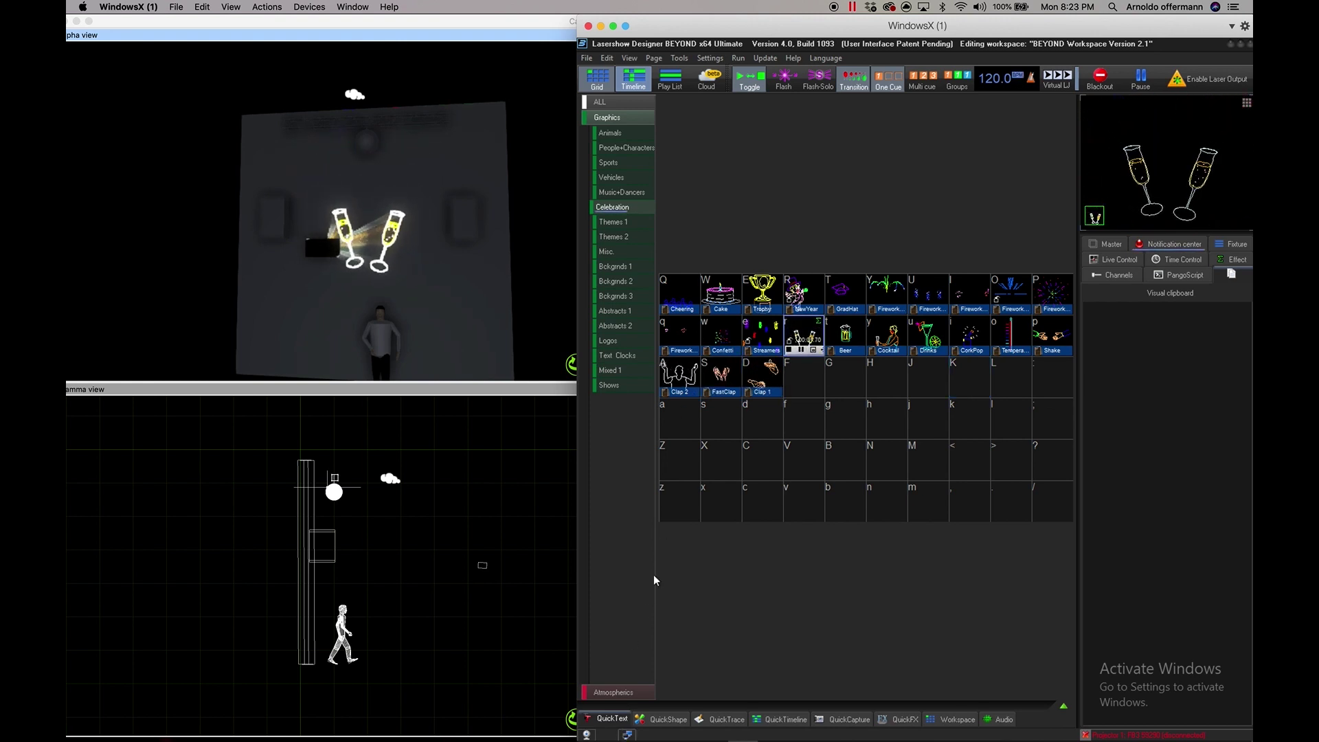
Step: Make a QuickText of the DJ's name scrolling around a sphere, saved to cell W as Cue 02
click(608, 385)
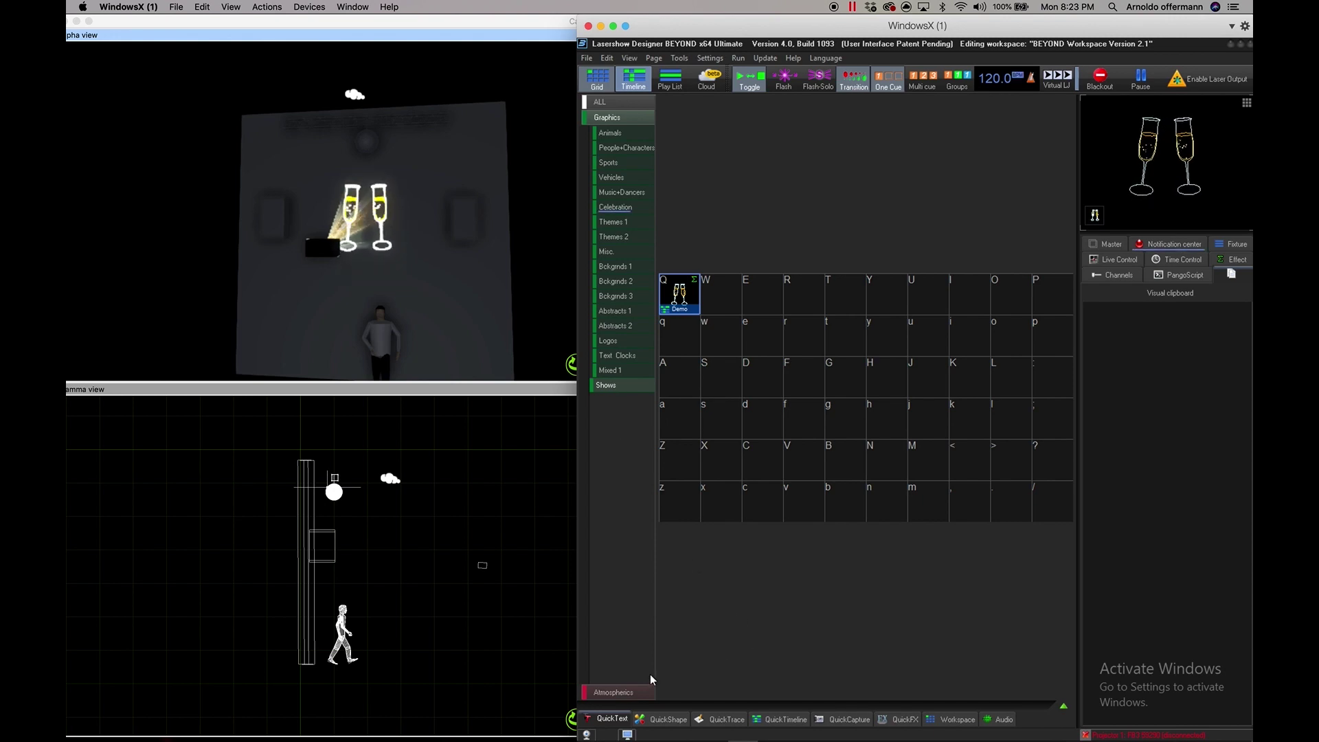
click(609, 718)
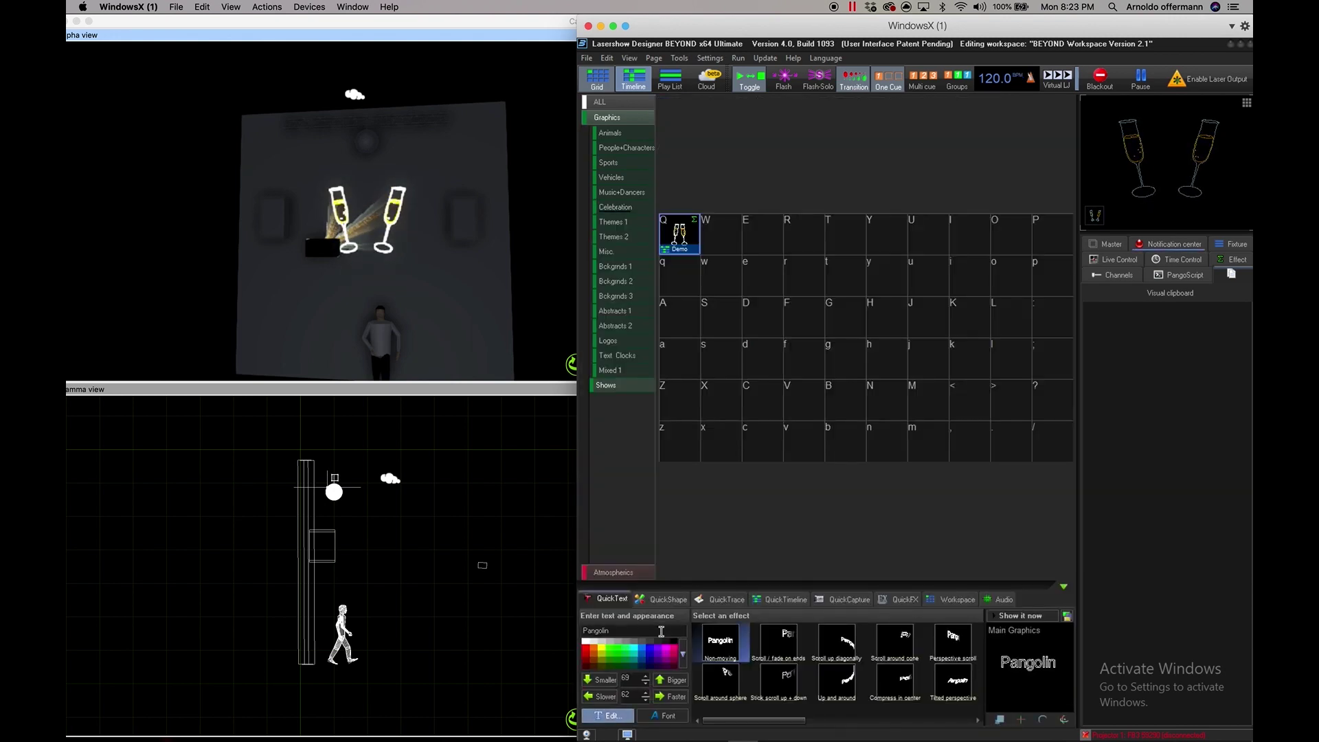
text(DJCraziu)
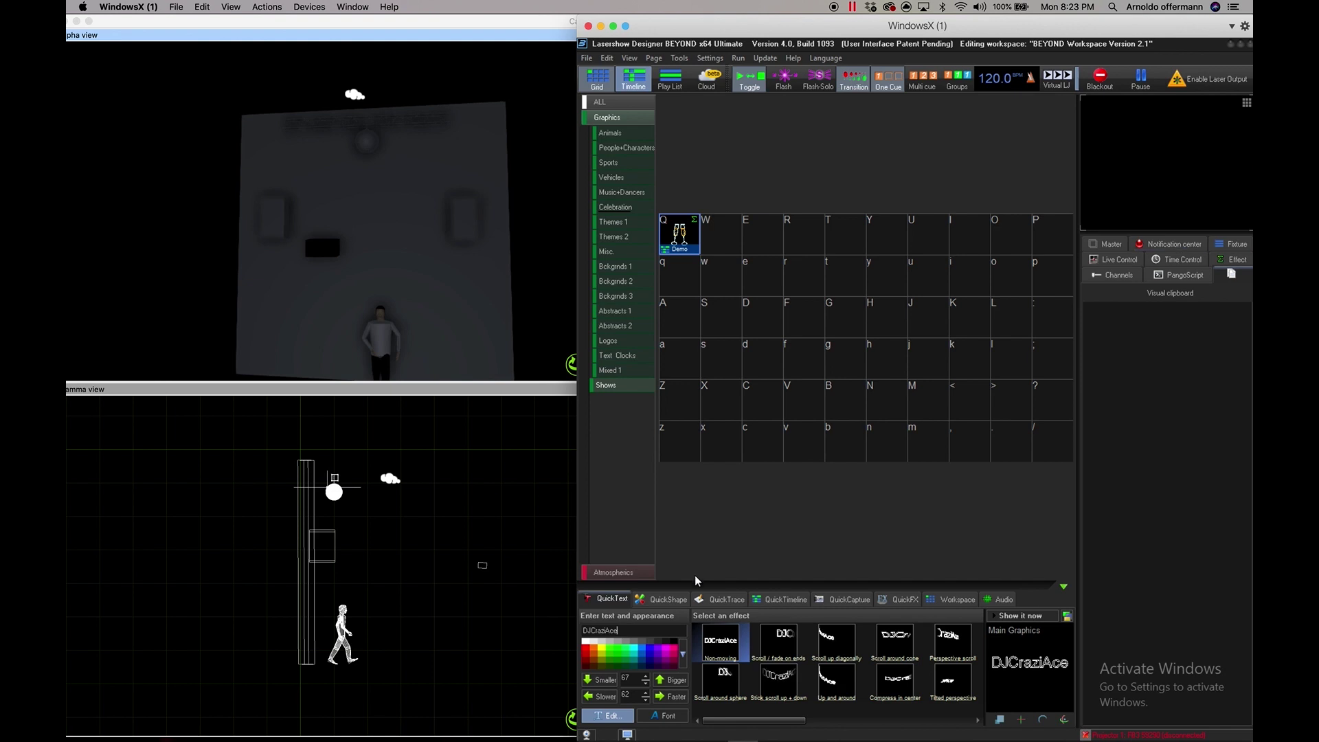
click(730, 672)
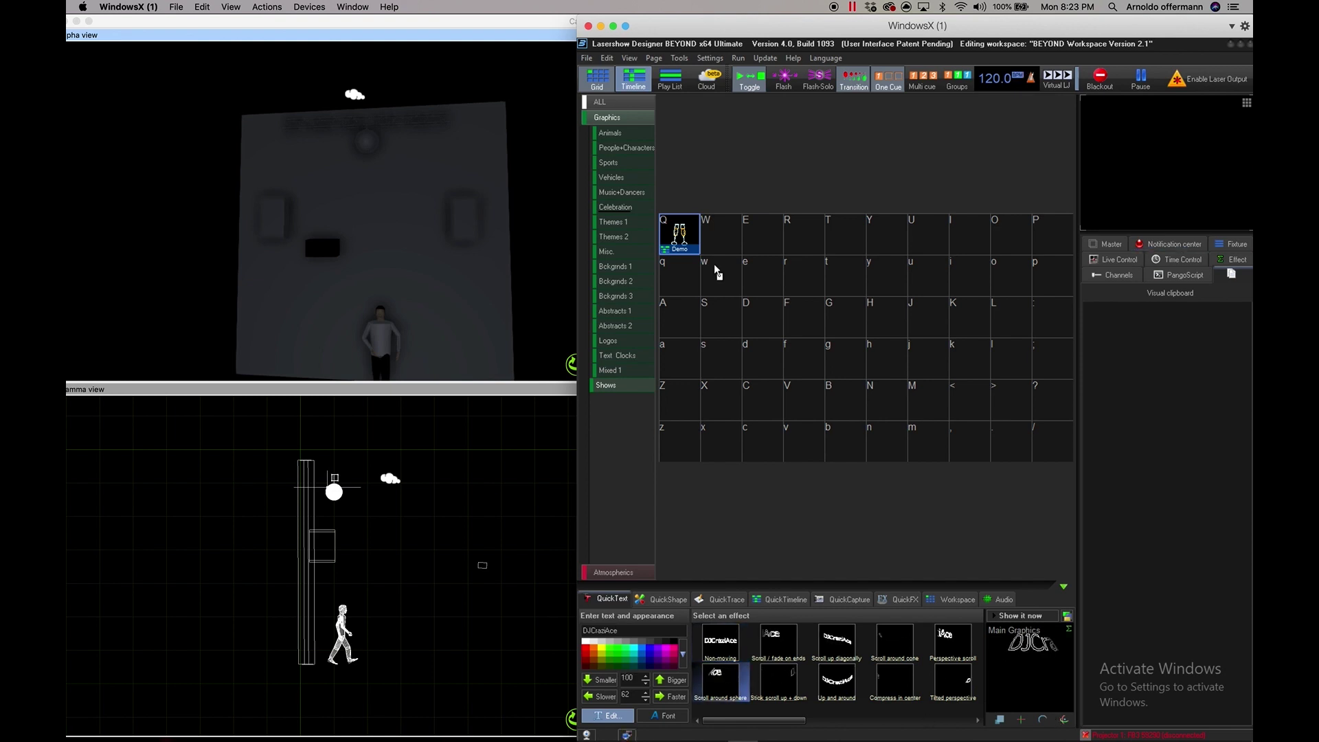
click(715, 241)
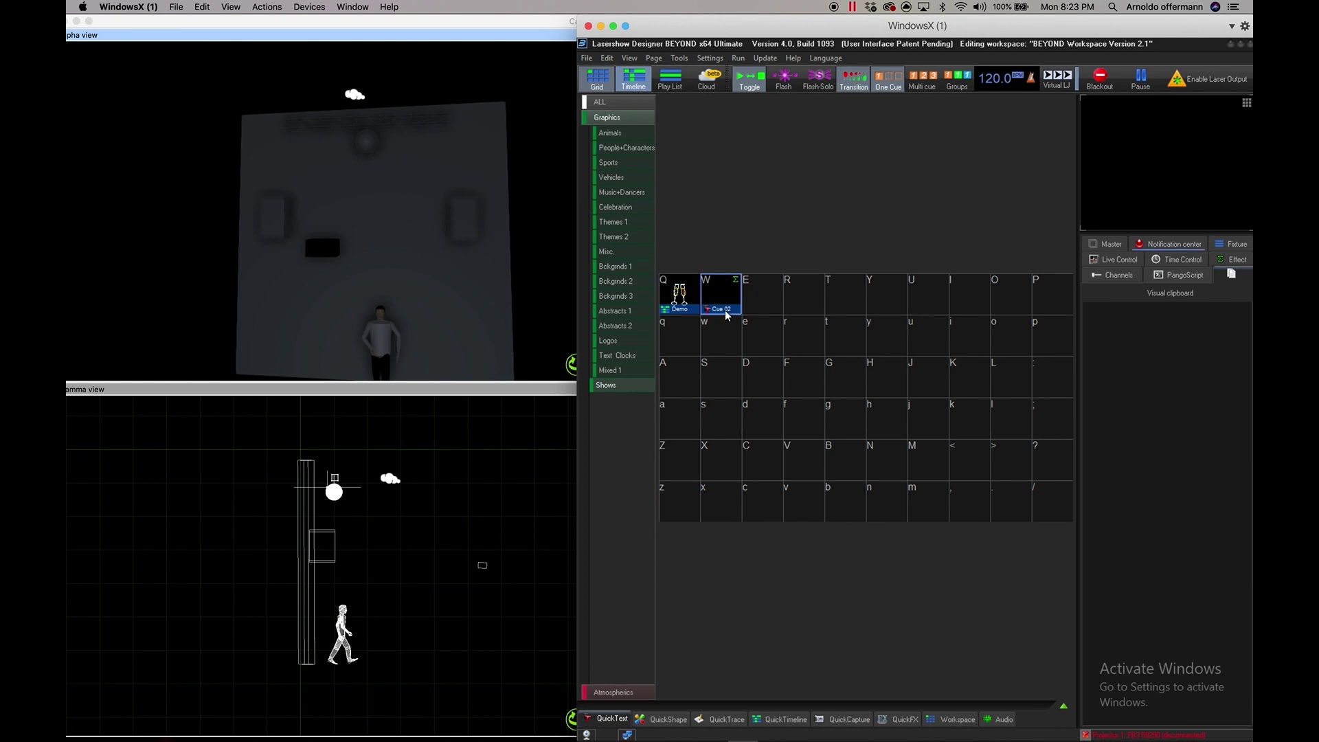
click(720, 299)
Step: In Cue 02's Destination properties, replace Main Graphics with the DJ Name zone
right_click(717, 292)
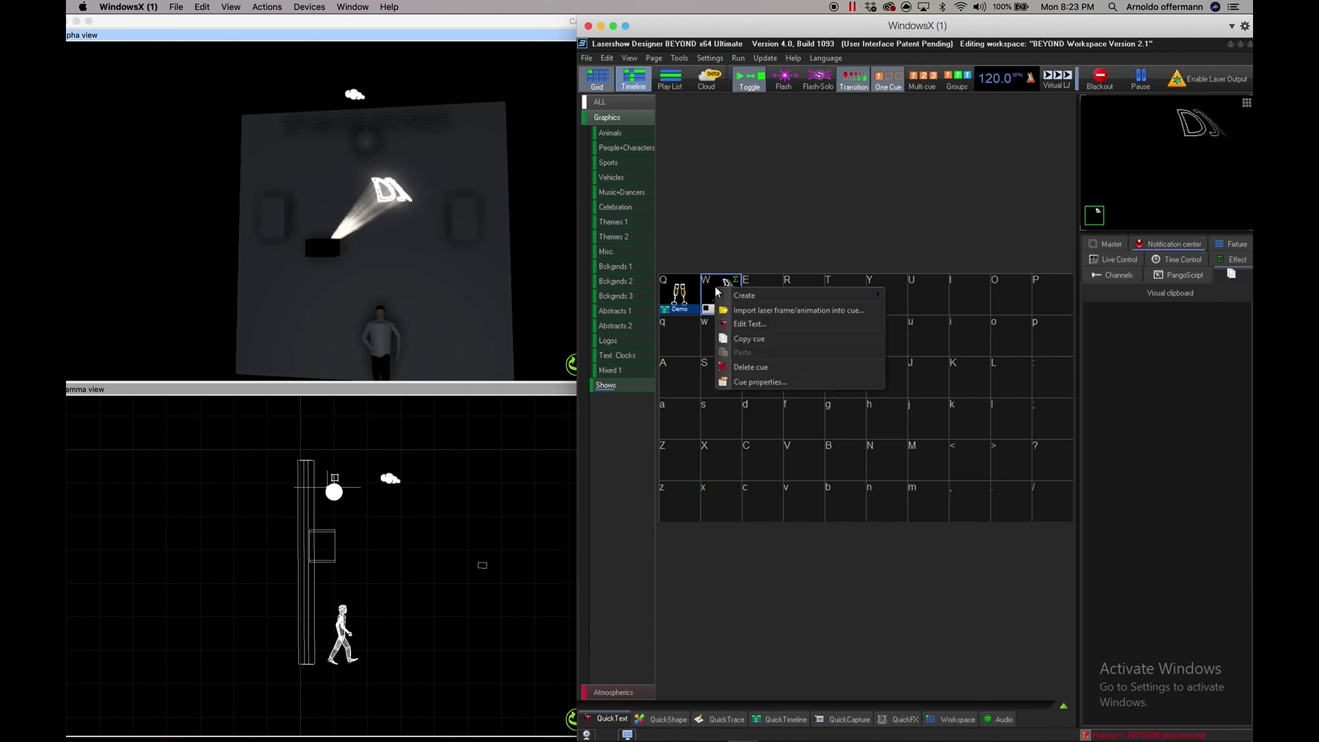
click(744, 378)
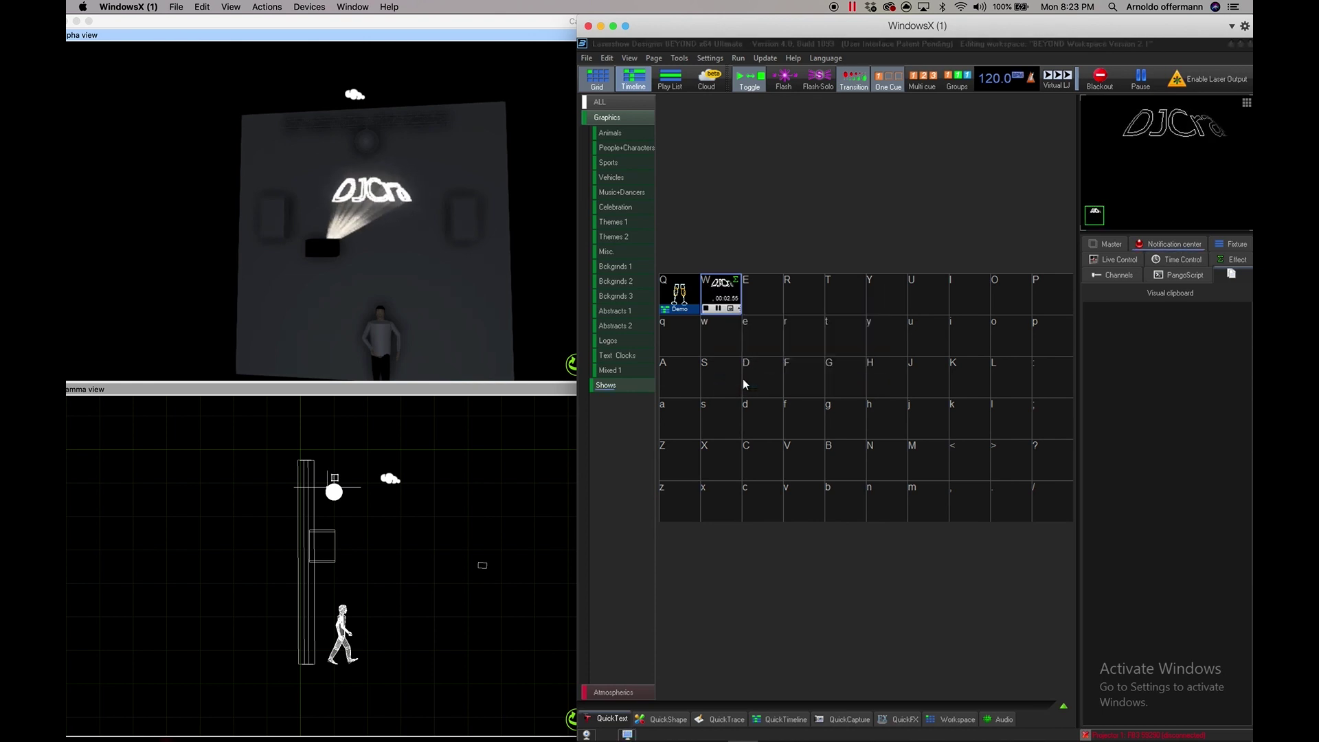
click(863, 273)
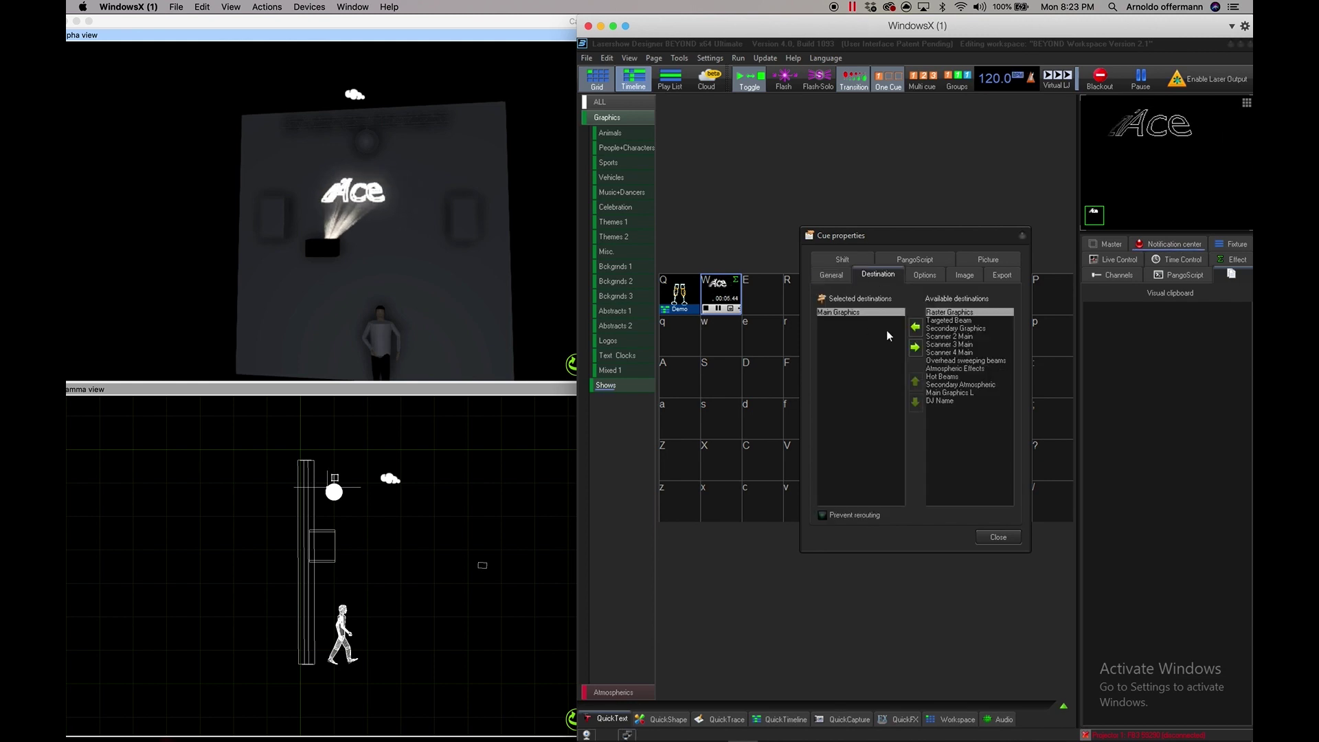
click(915, 326)
click(915, 347)
click(915, 347)
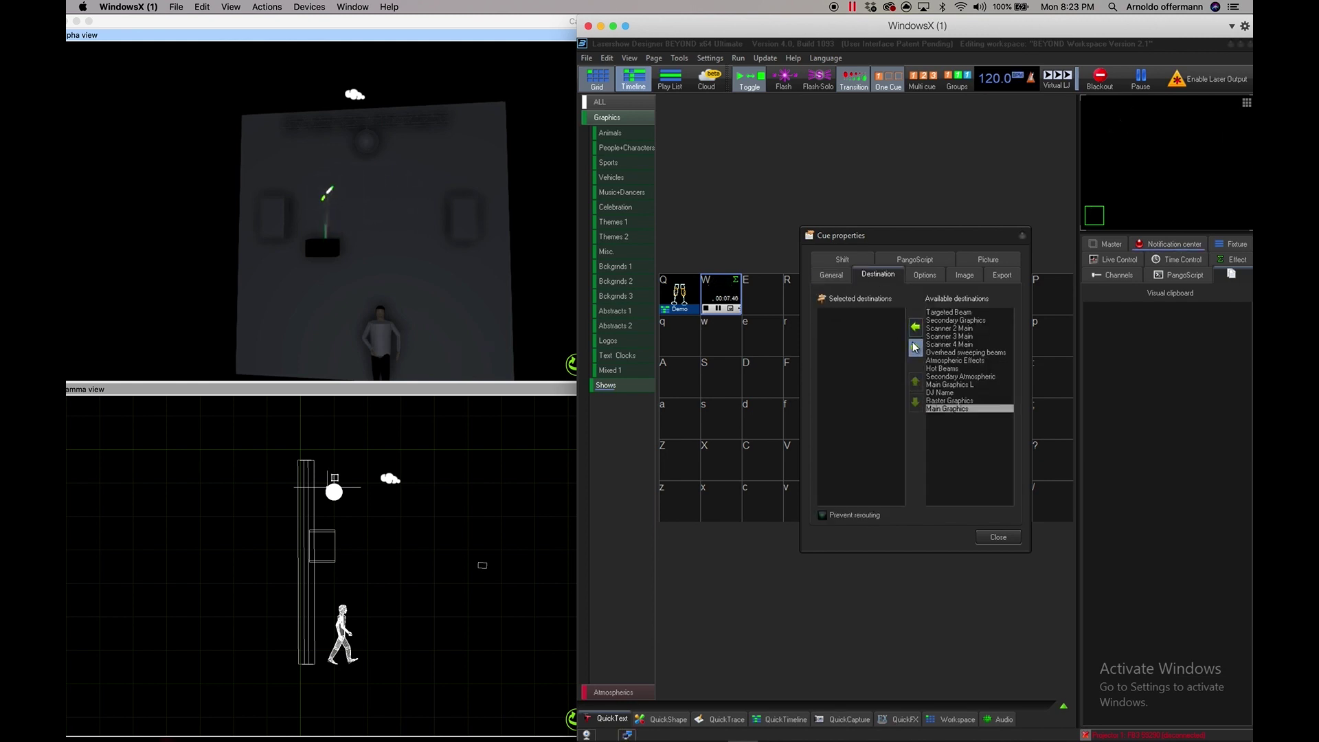
click(942, 393)
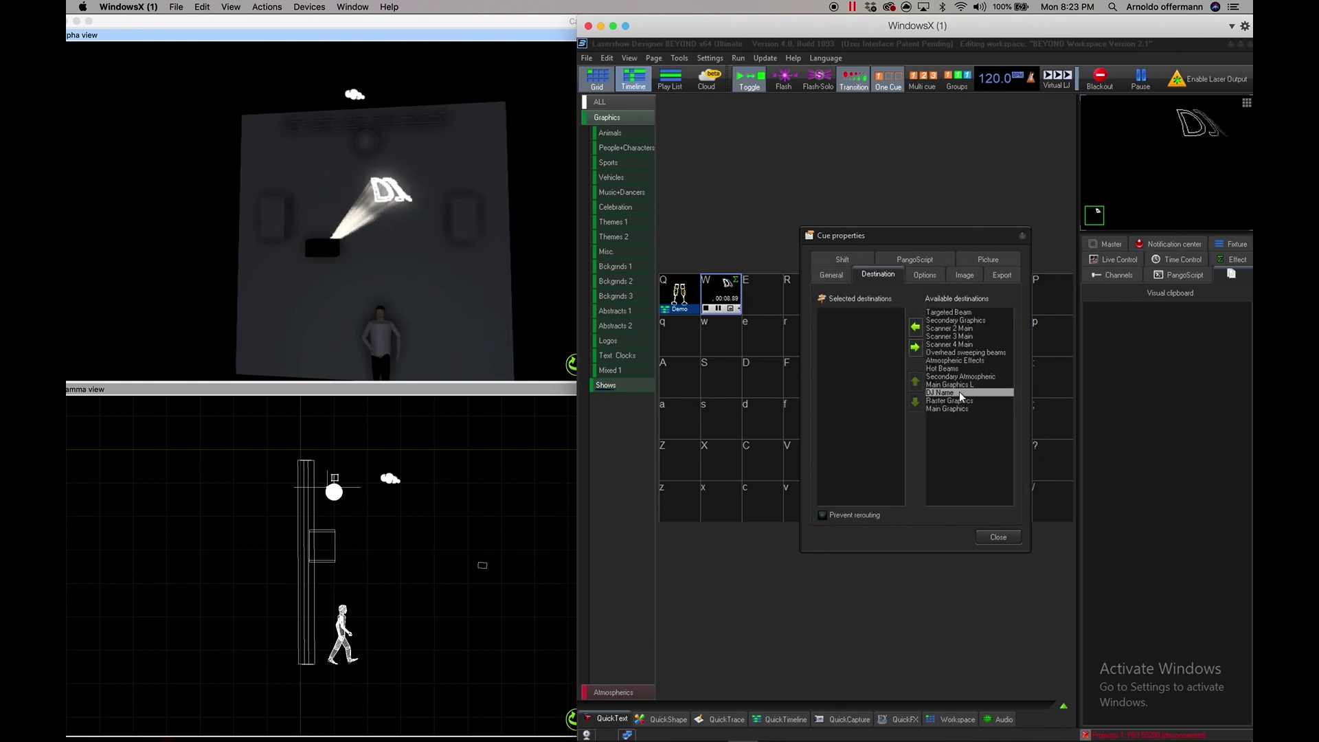
click(916, 328)
click(999, 538)
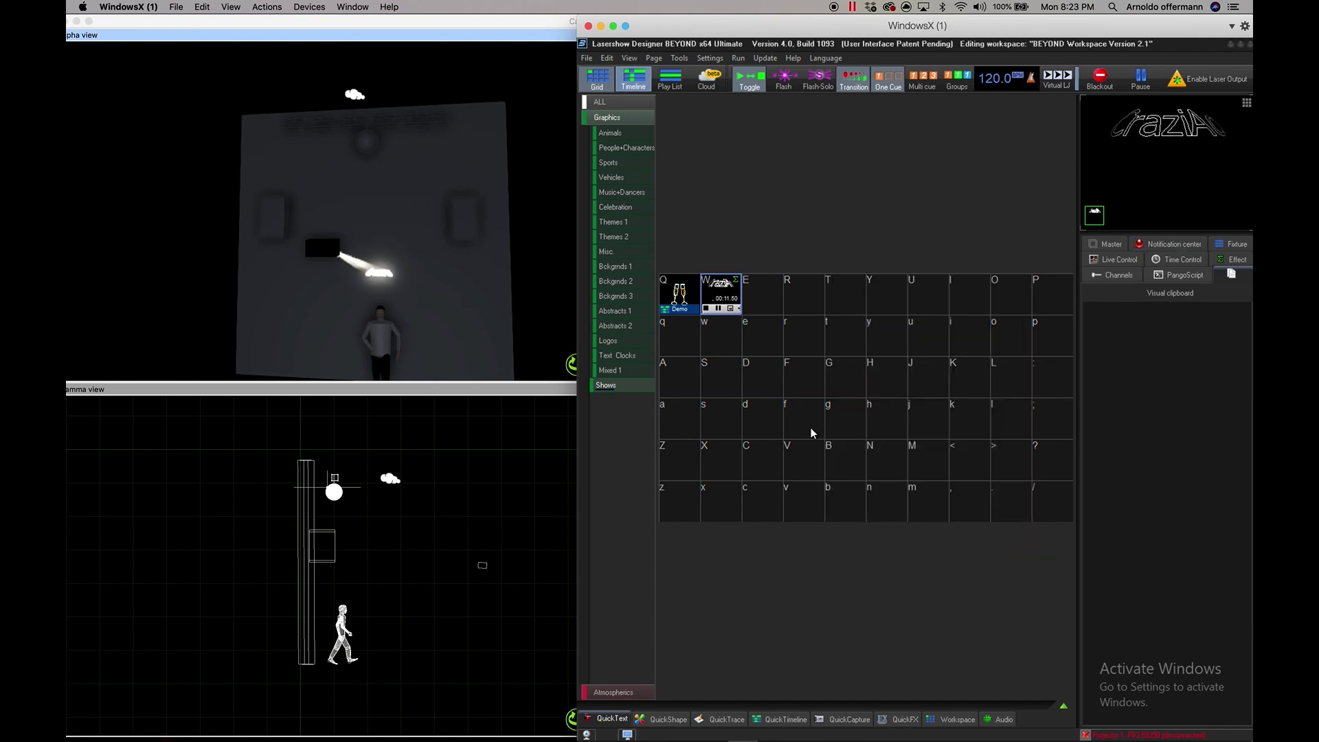
click(617, 237)
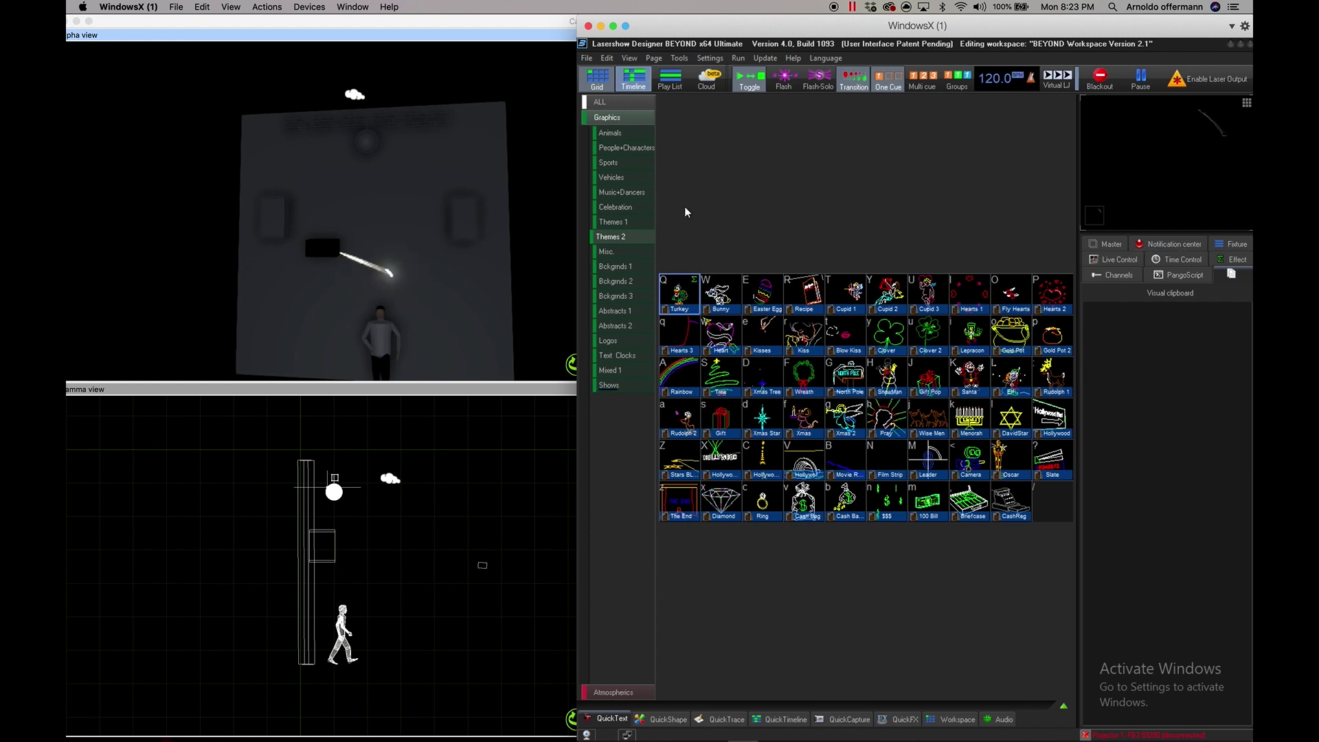
Step: Play the Celebration Firework cue with Cue 02 layered on top, then bring up the Capture visualiser
click(622, 207)
click(927, 300)
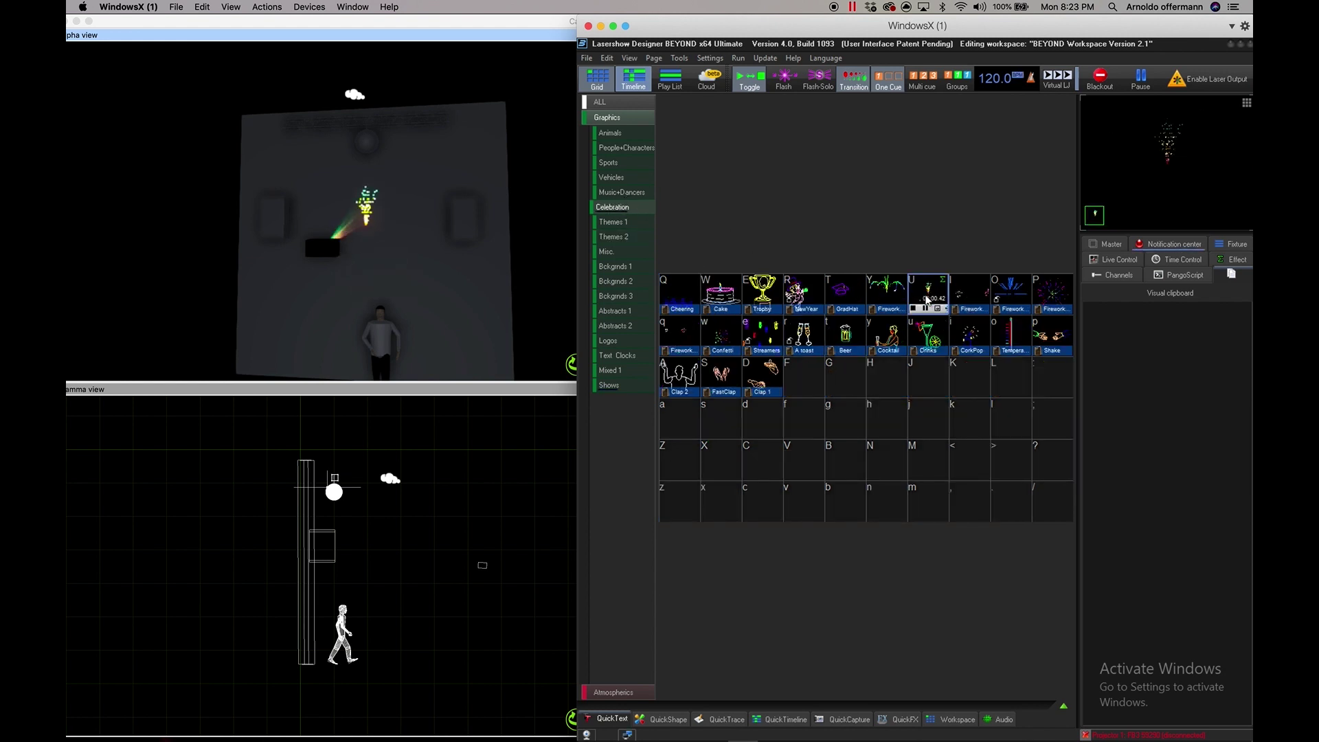
click(620, 385)
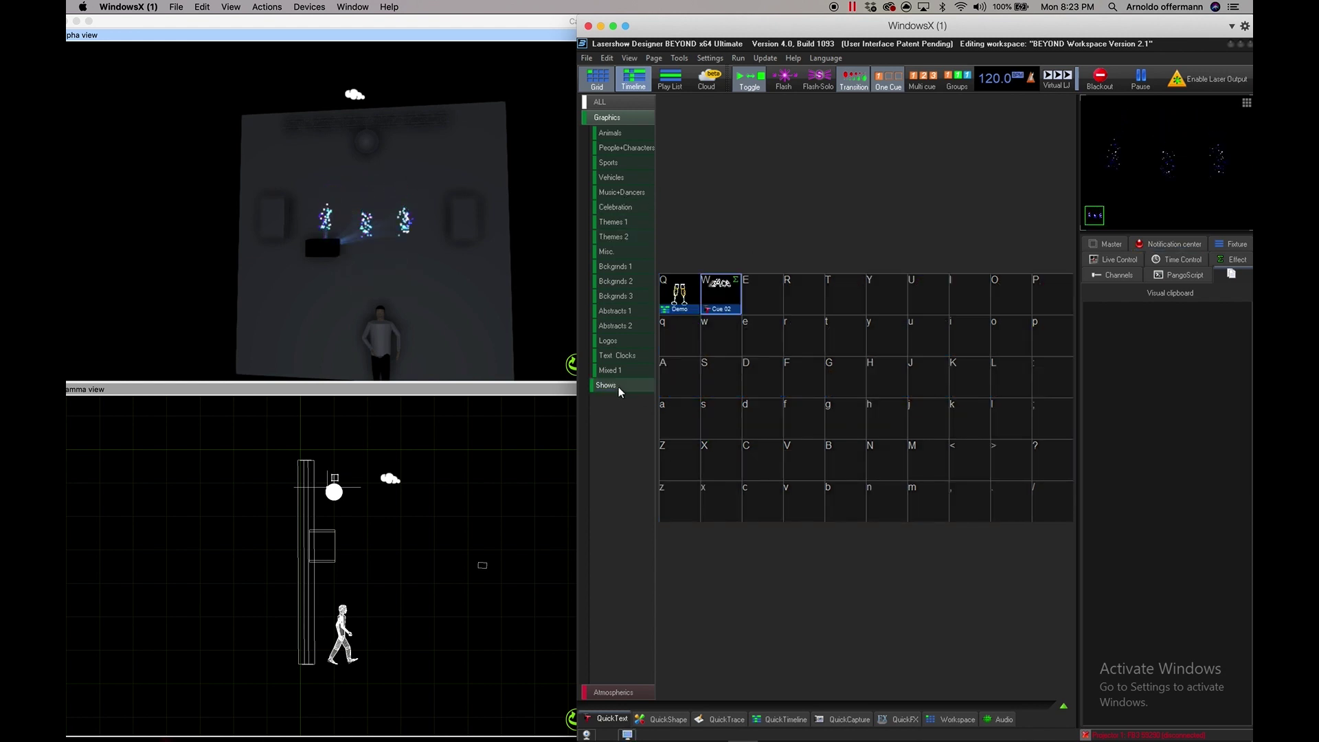
click(717, 290)
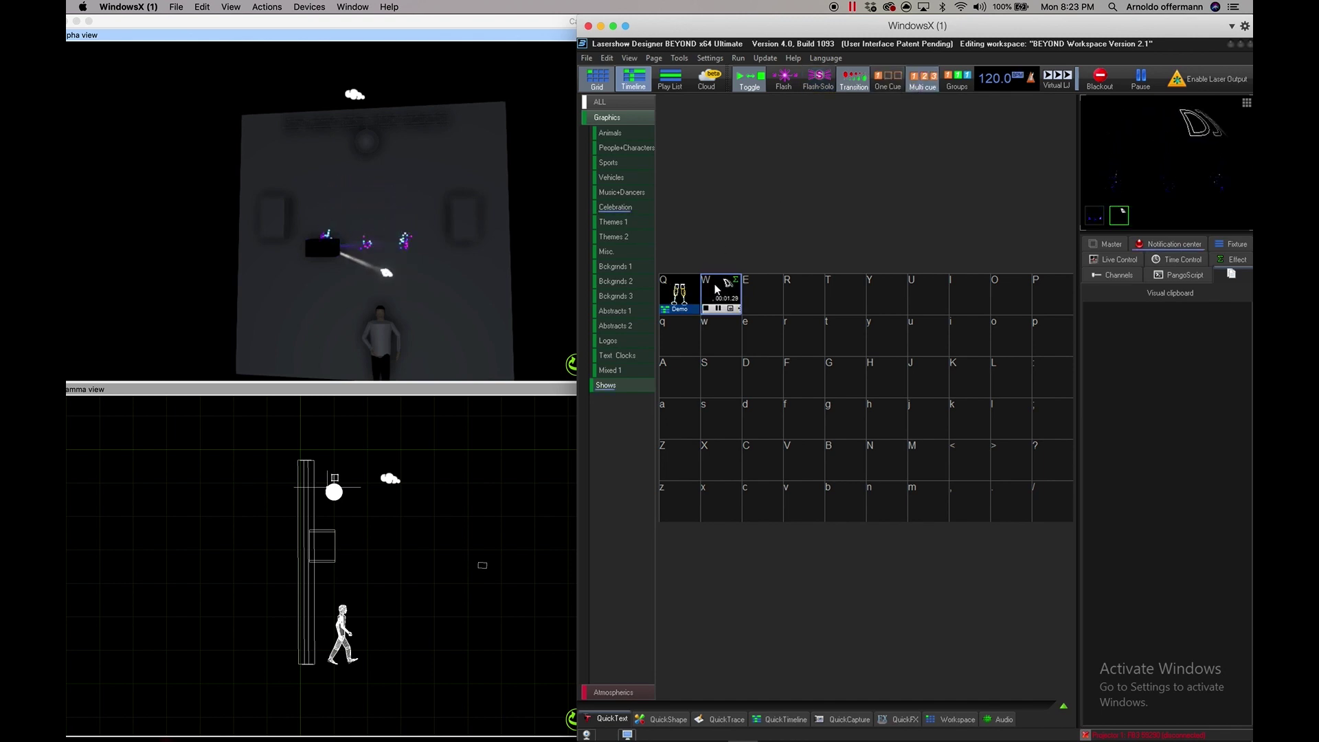
click(417, 313)
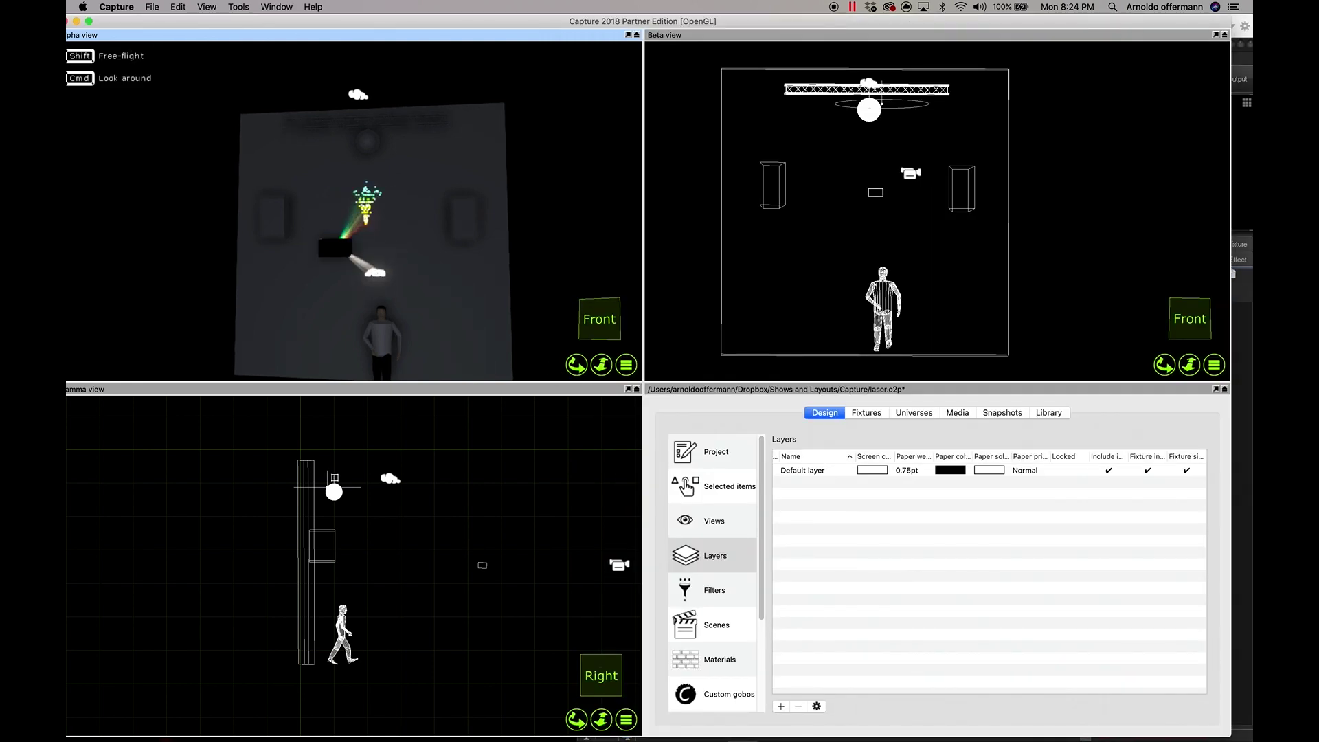
Step: Orbit the Capture Alpha view around the stage wall, then bring BEYOND back in front
mouse_move(417, 312)
mouse_down()
mouse_move(371, 308)
mouse_move(440, 300)
mouse_up()
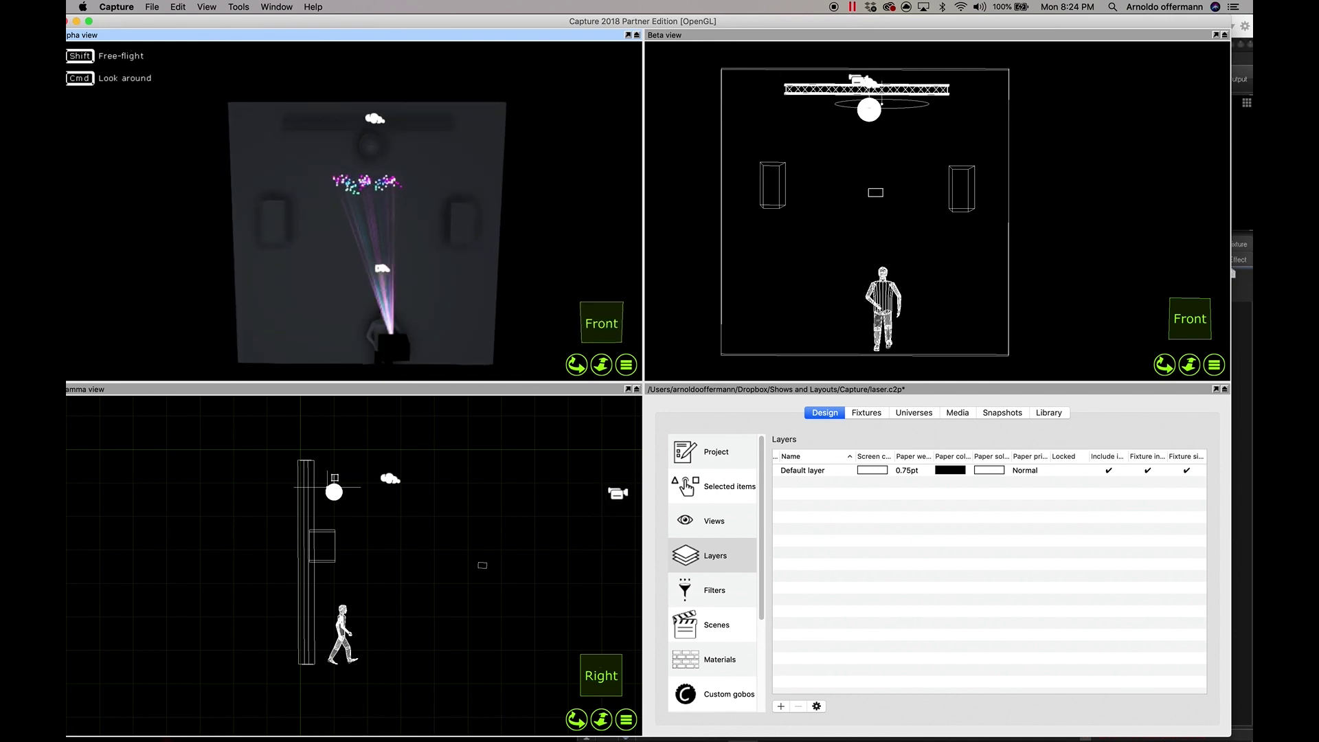
drag(577, 365, 578, 371)
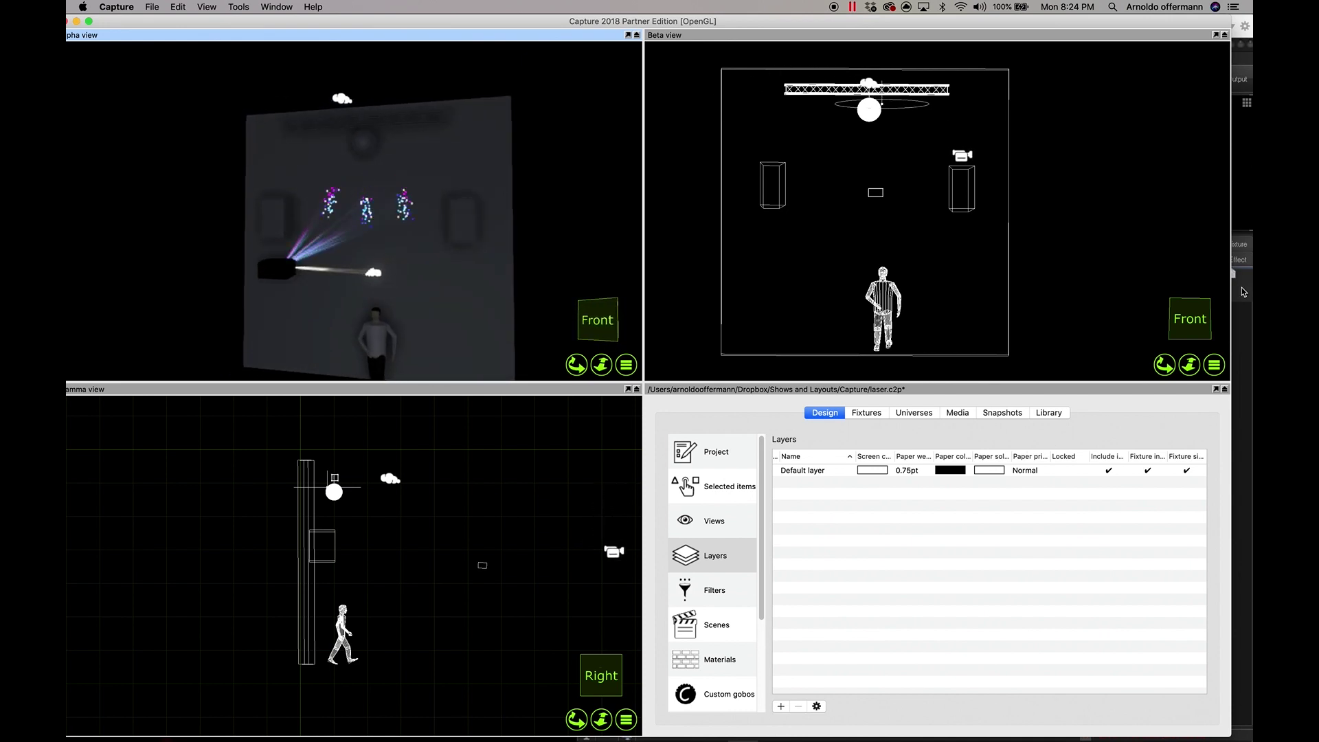
click(1243, 291)
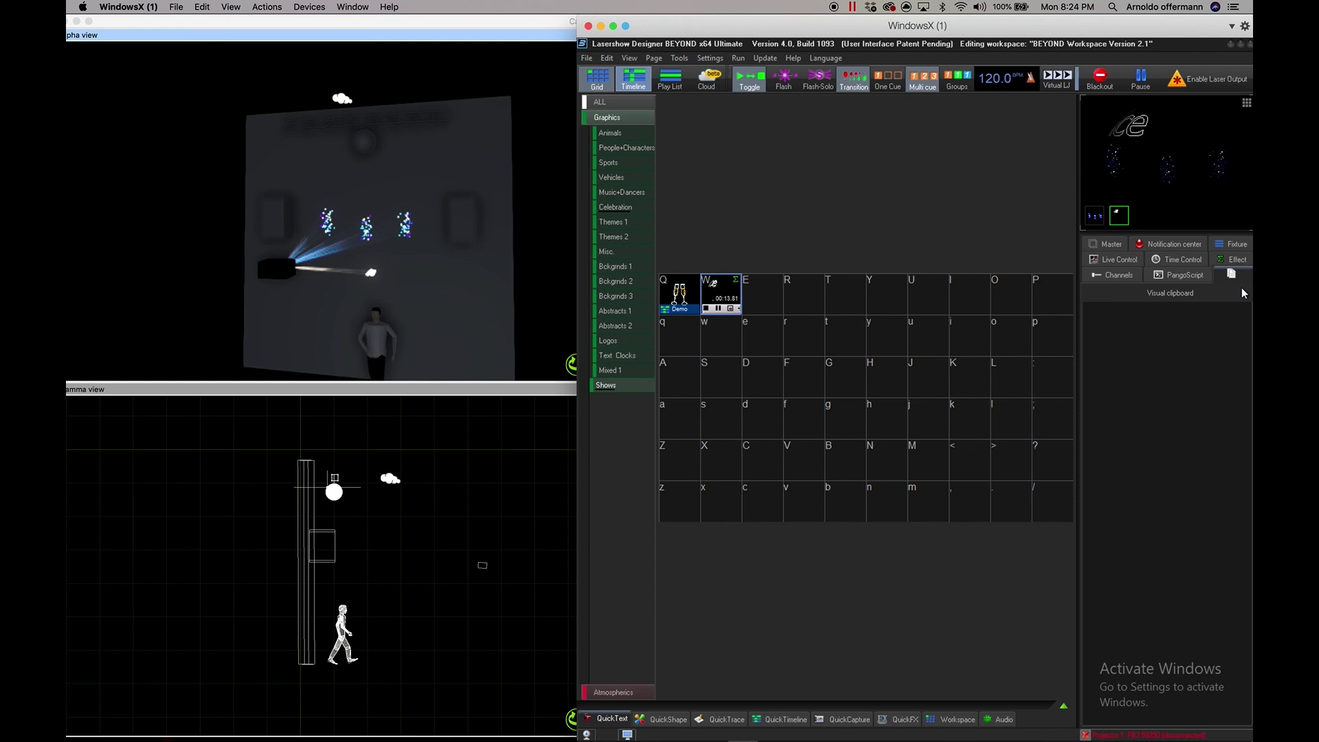
Step: Switch to One Cue playback and play Atmospherics Cones Cue 12, then Cue 14
click(888, 80)
click(613, 692)
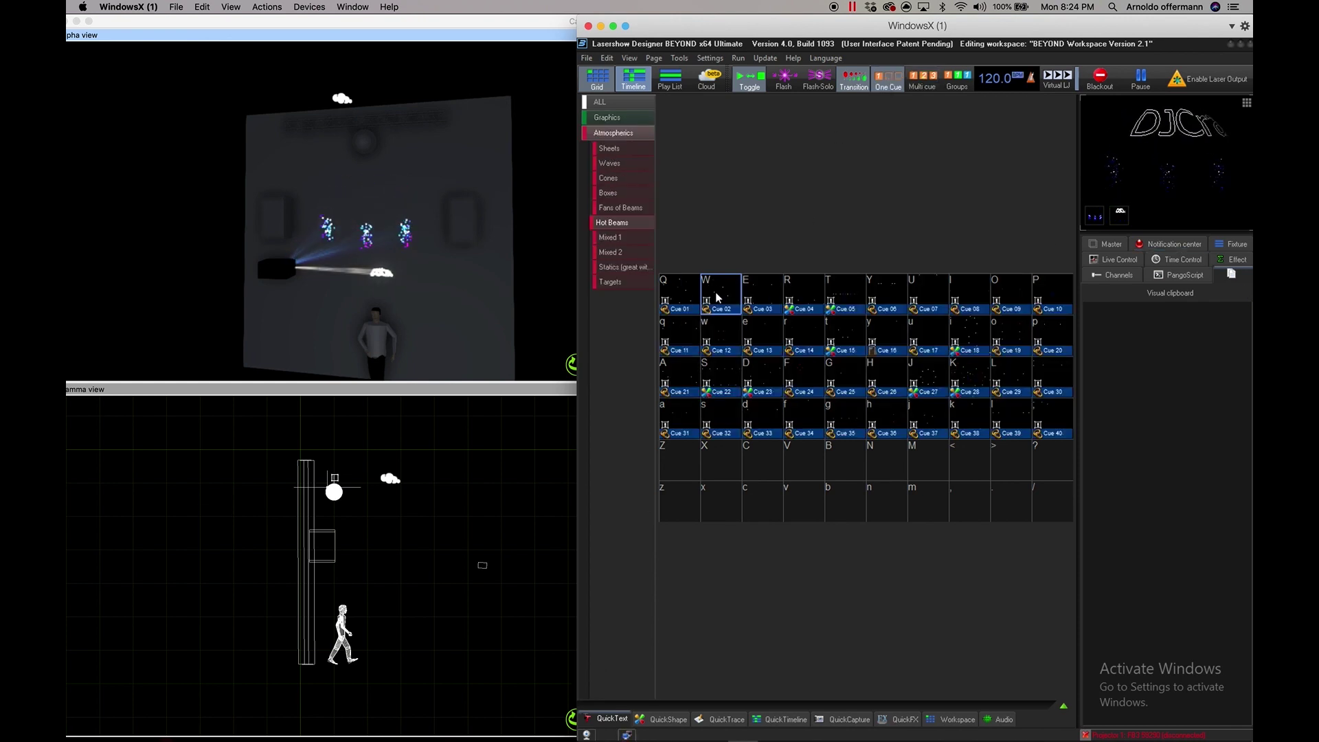
click(605, 178)
click(730, 337)
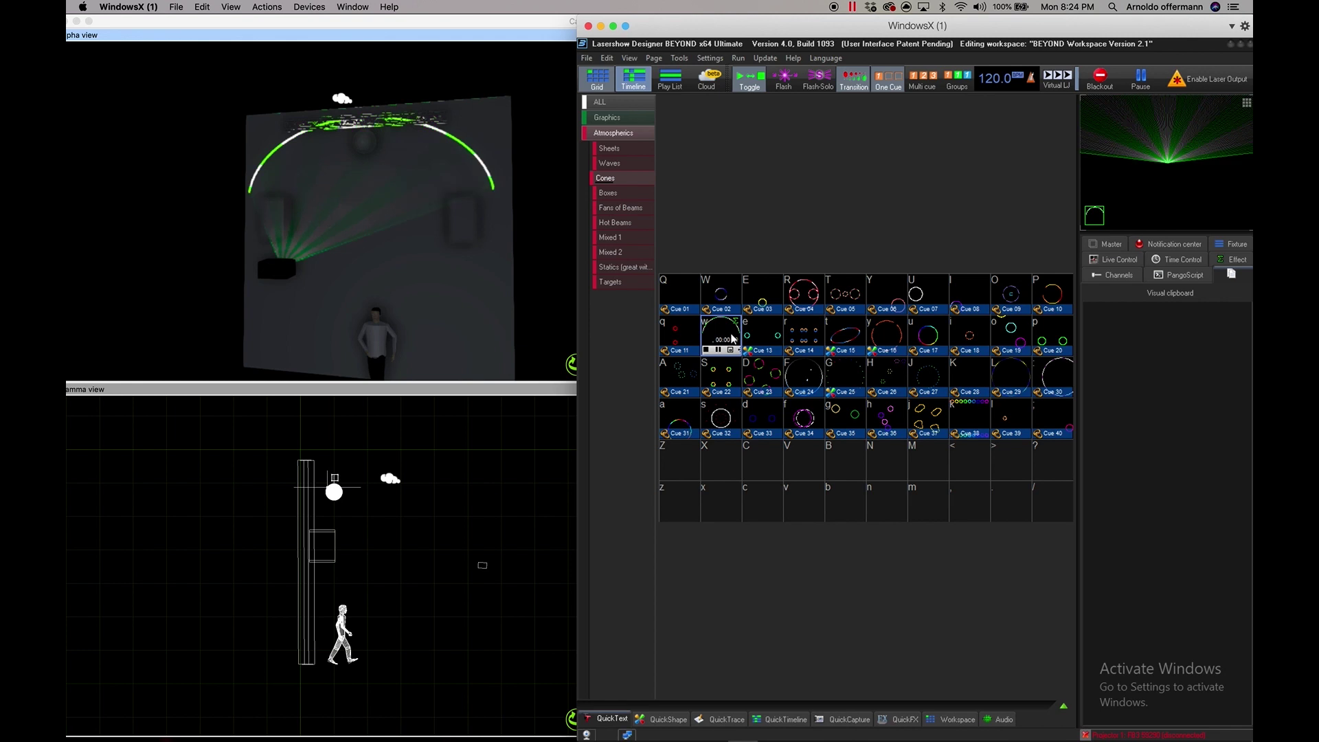
click(801, 336)
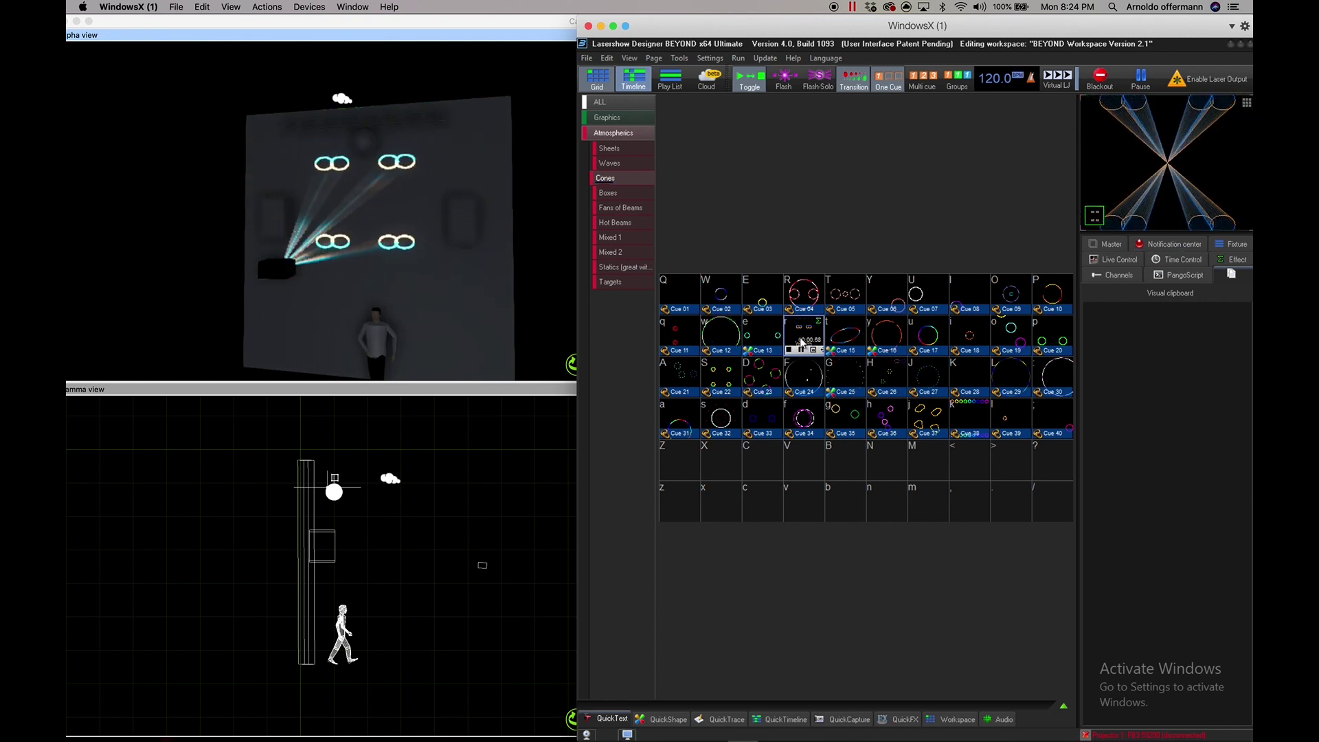